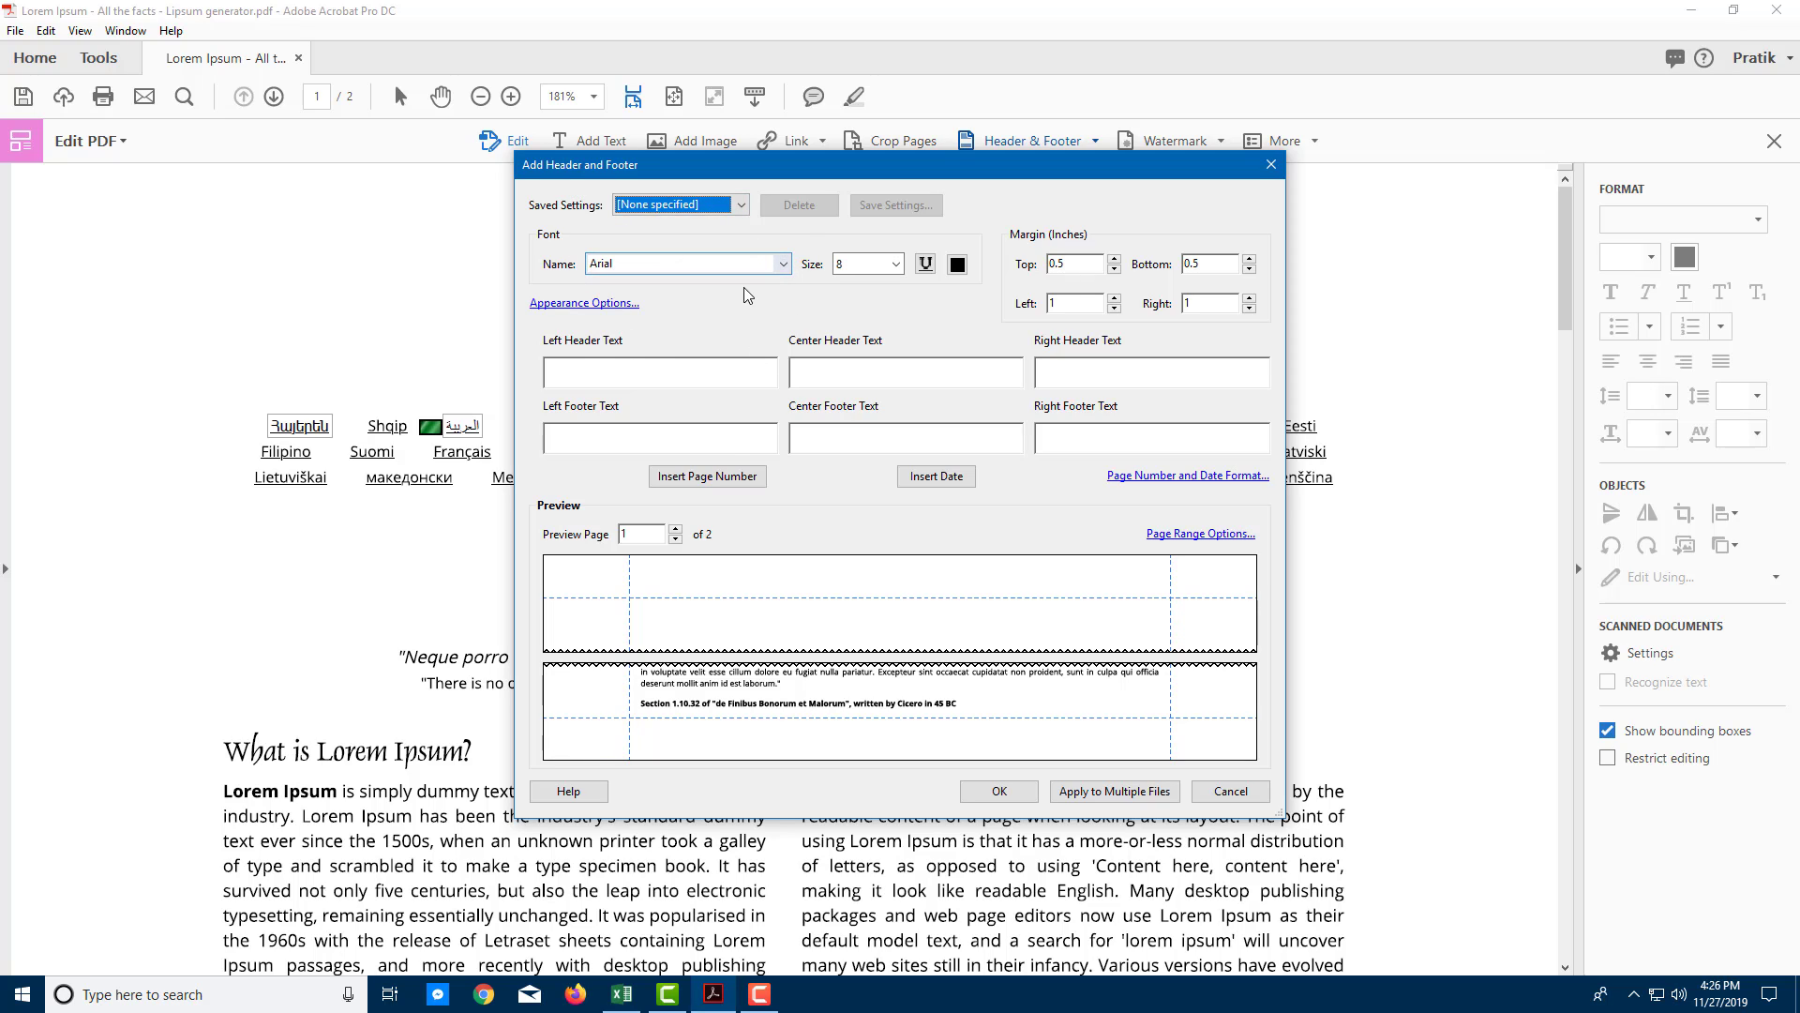
# Set the header and footer font to MyriadPro-Bold at size 12
pyautogui.click(740, 212)
pyautogui.click(739, 212)
pyautogui.click(773, 267)
pyautogui.click(772, 266)
pyautogui.click(773, 267)
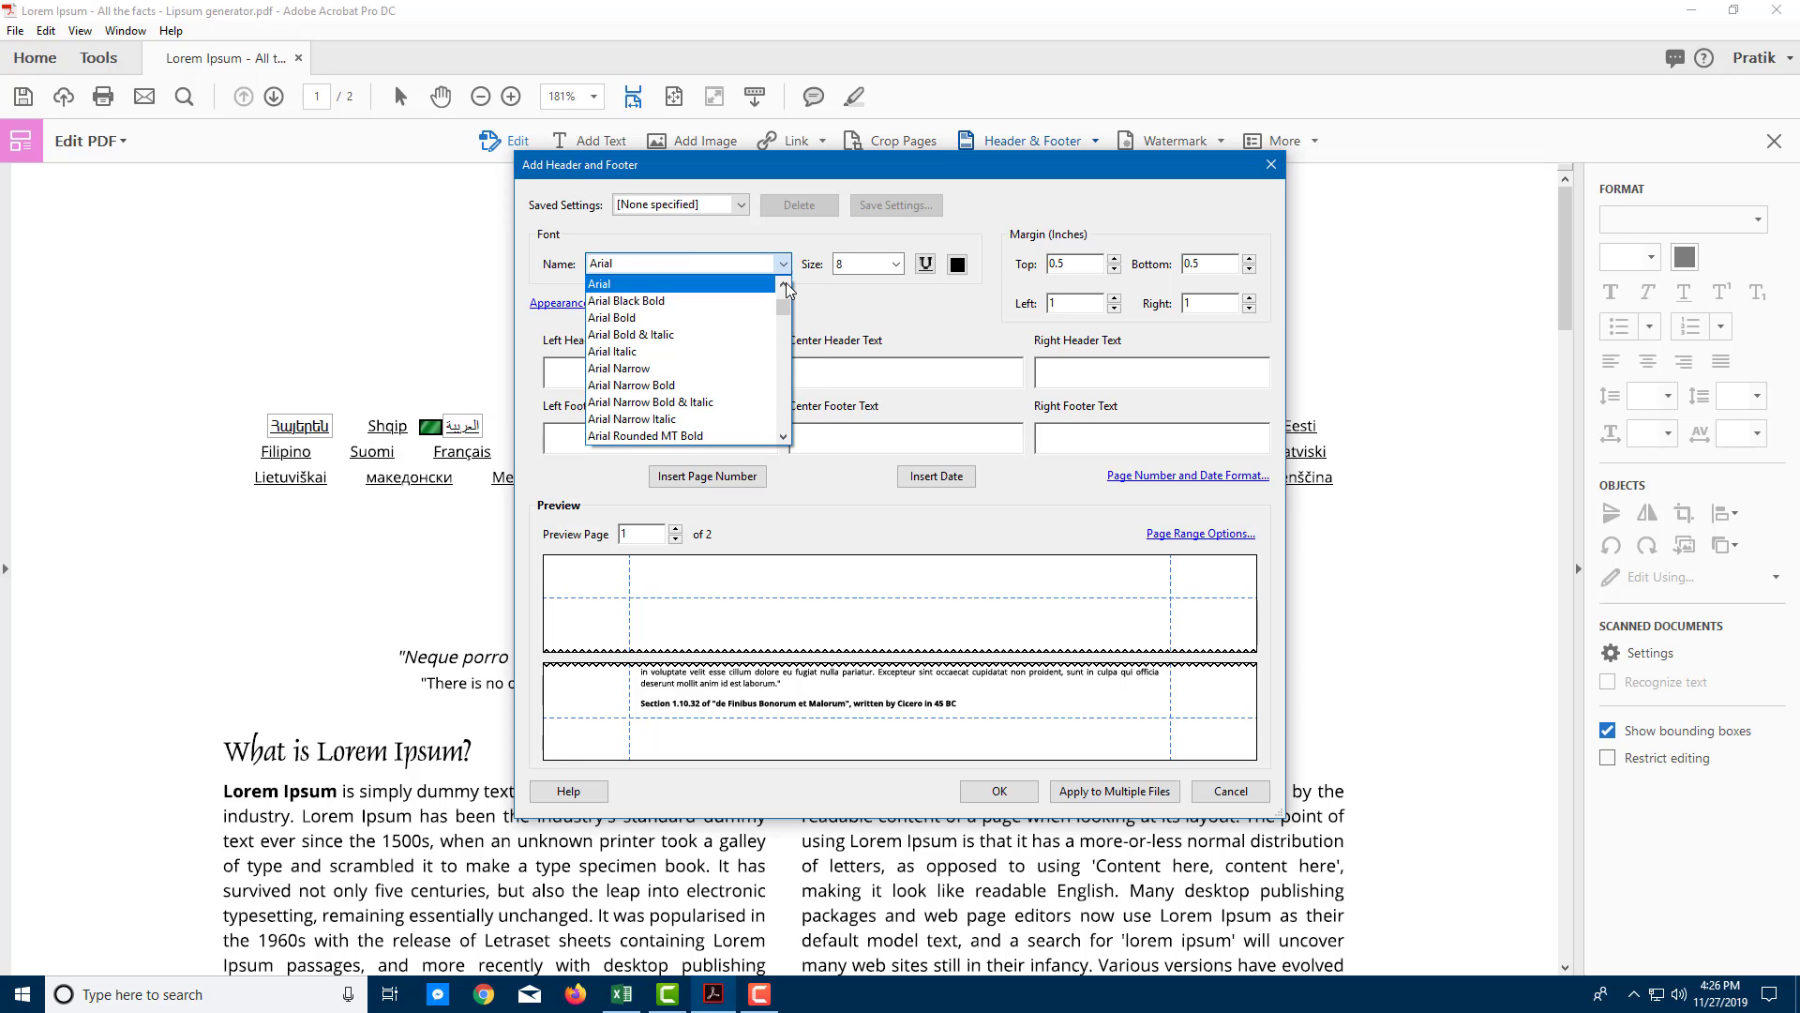
pyautogui.write('calibri')
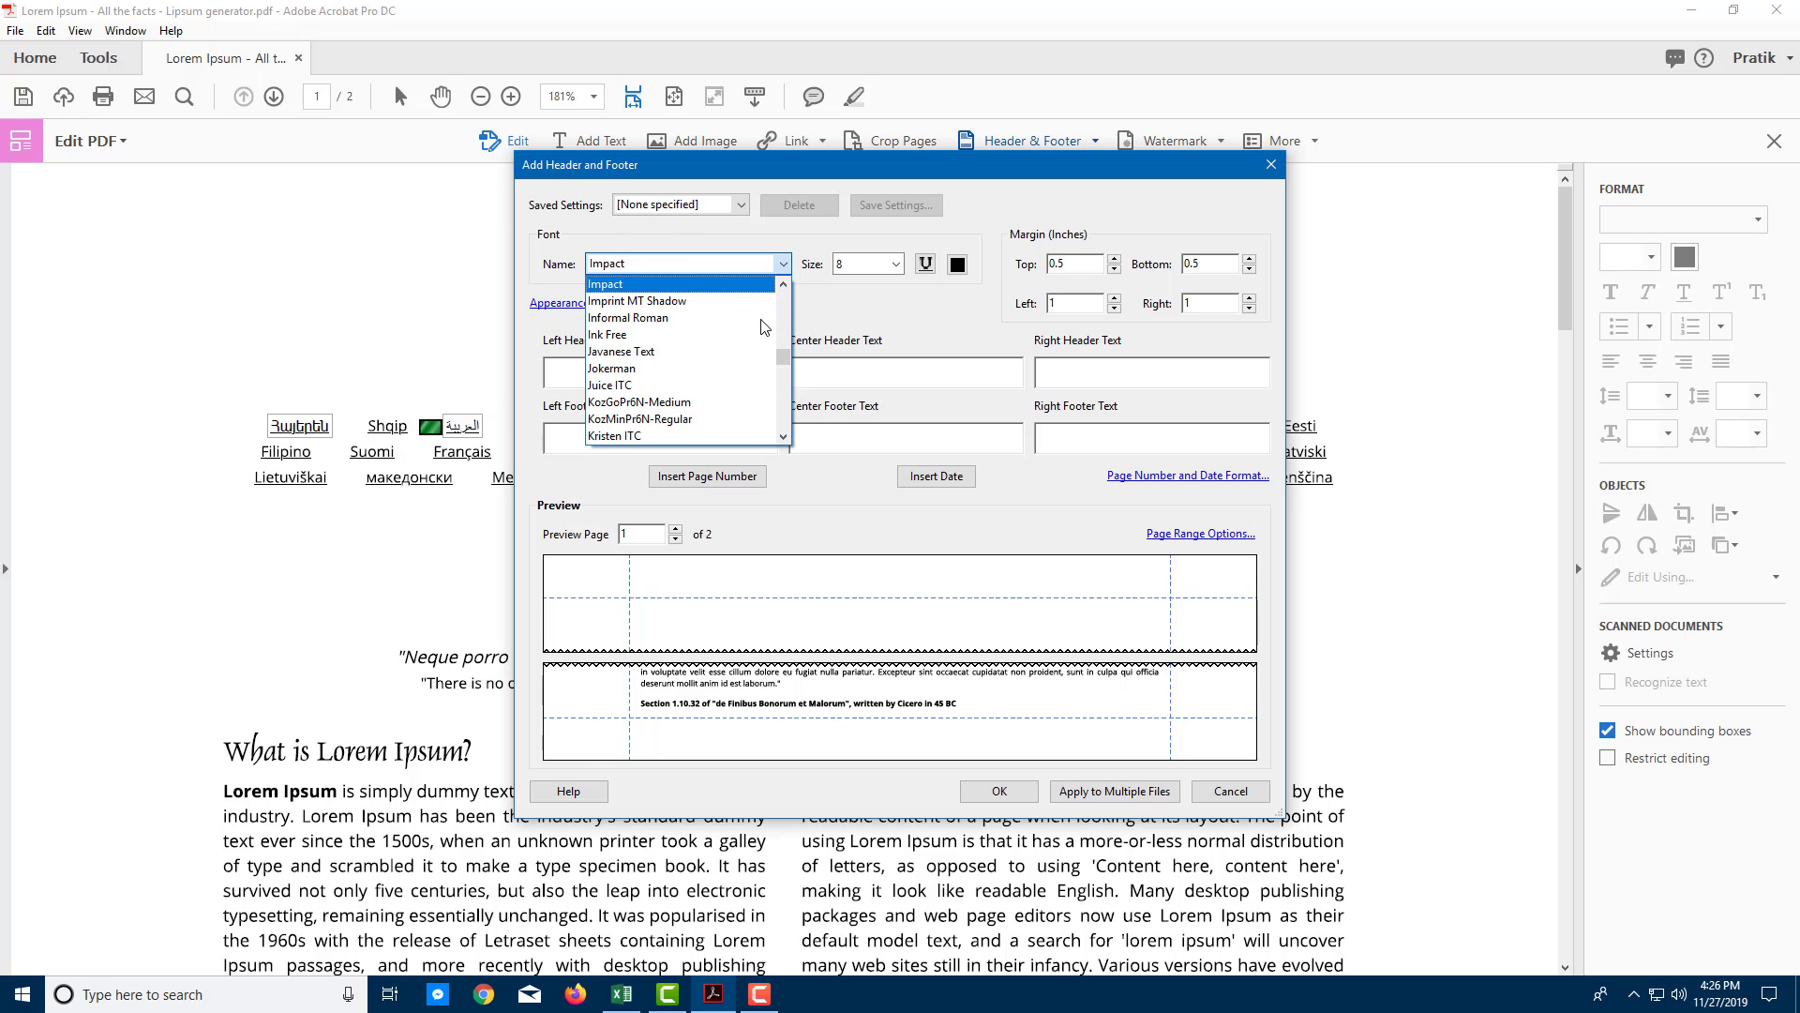
pyautogui.write('tim')
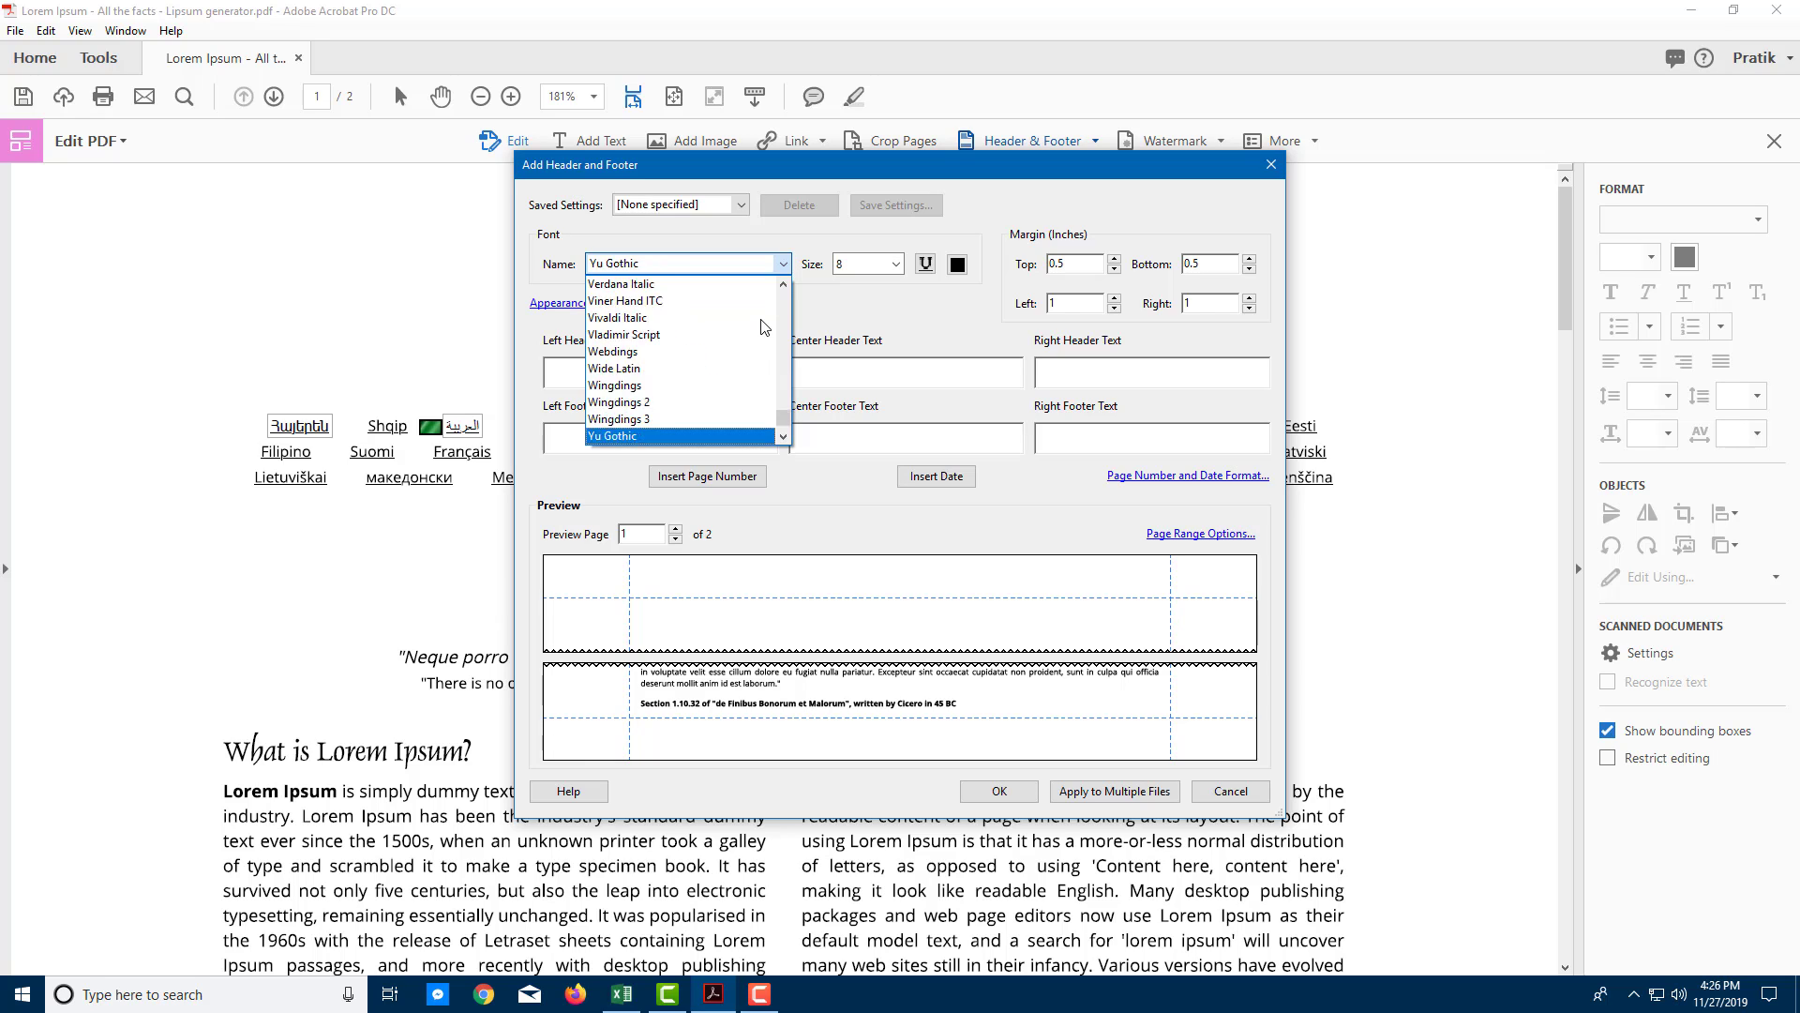
pyautogui.scroll(-12, 761, 328)
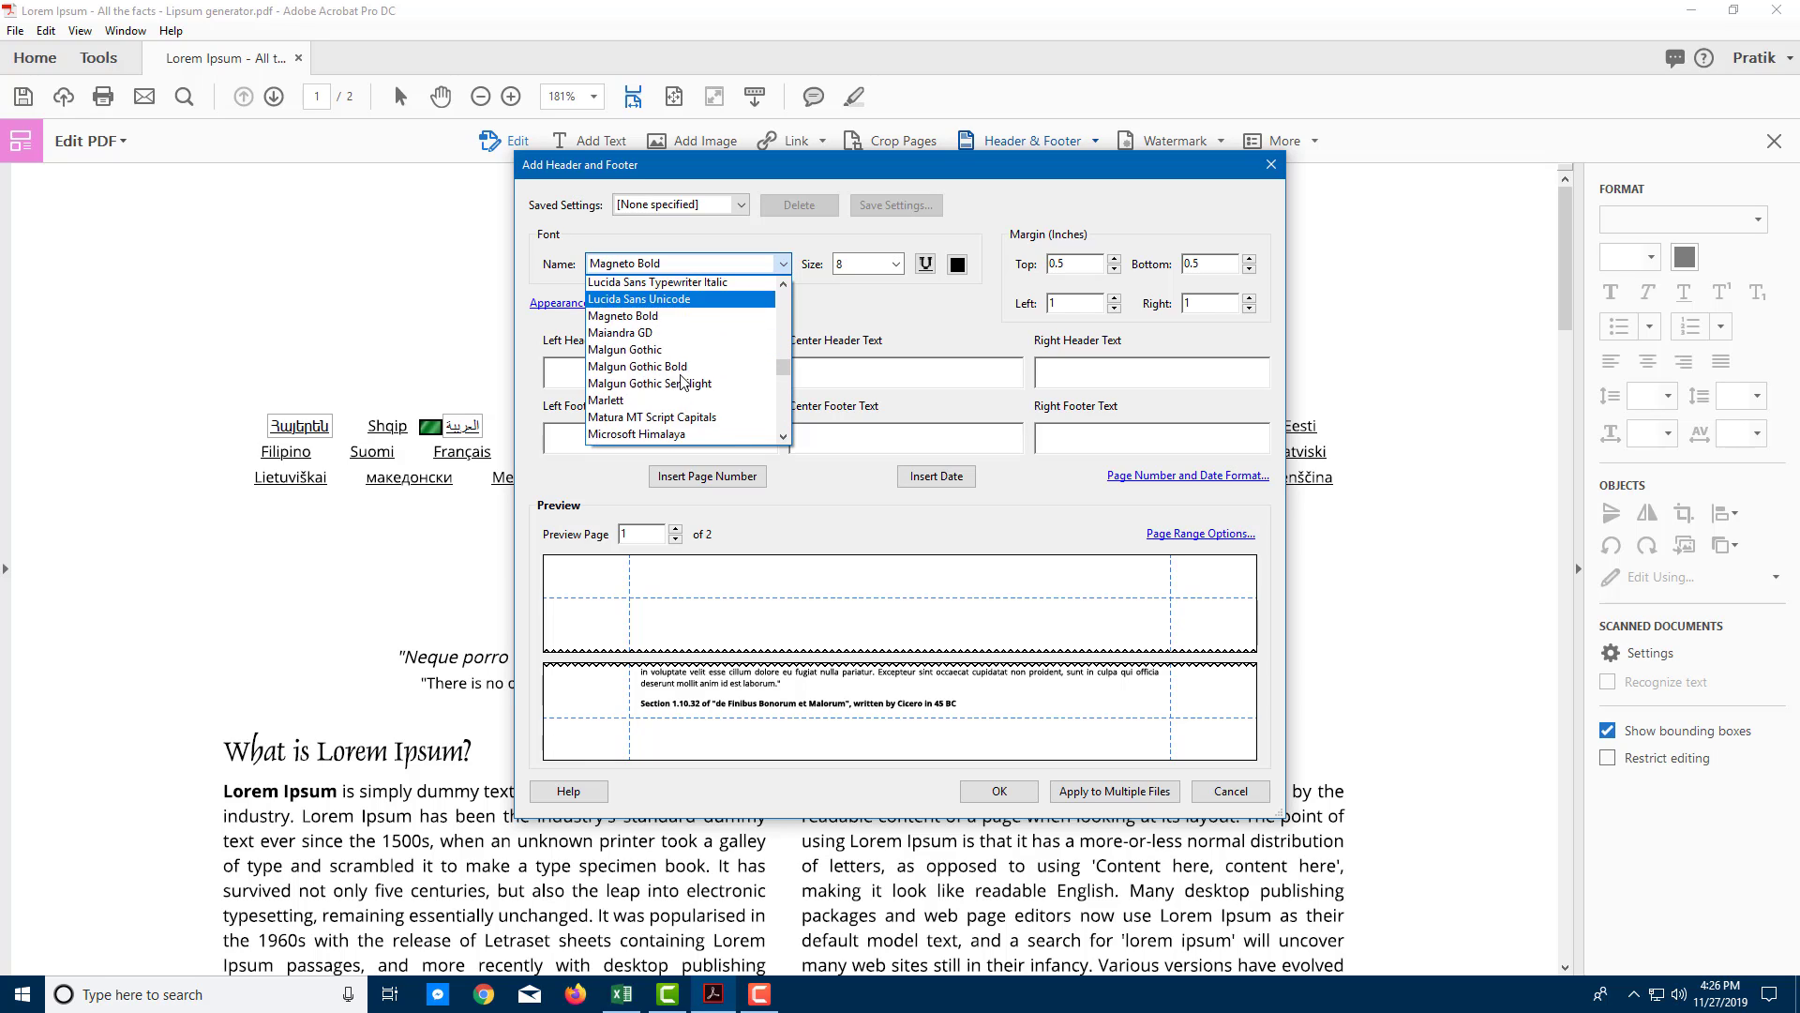
pyautogui.moveTo(788, 385); pyautogui.dragTo(788, 392)
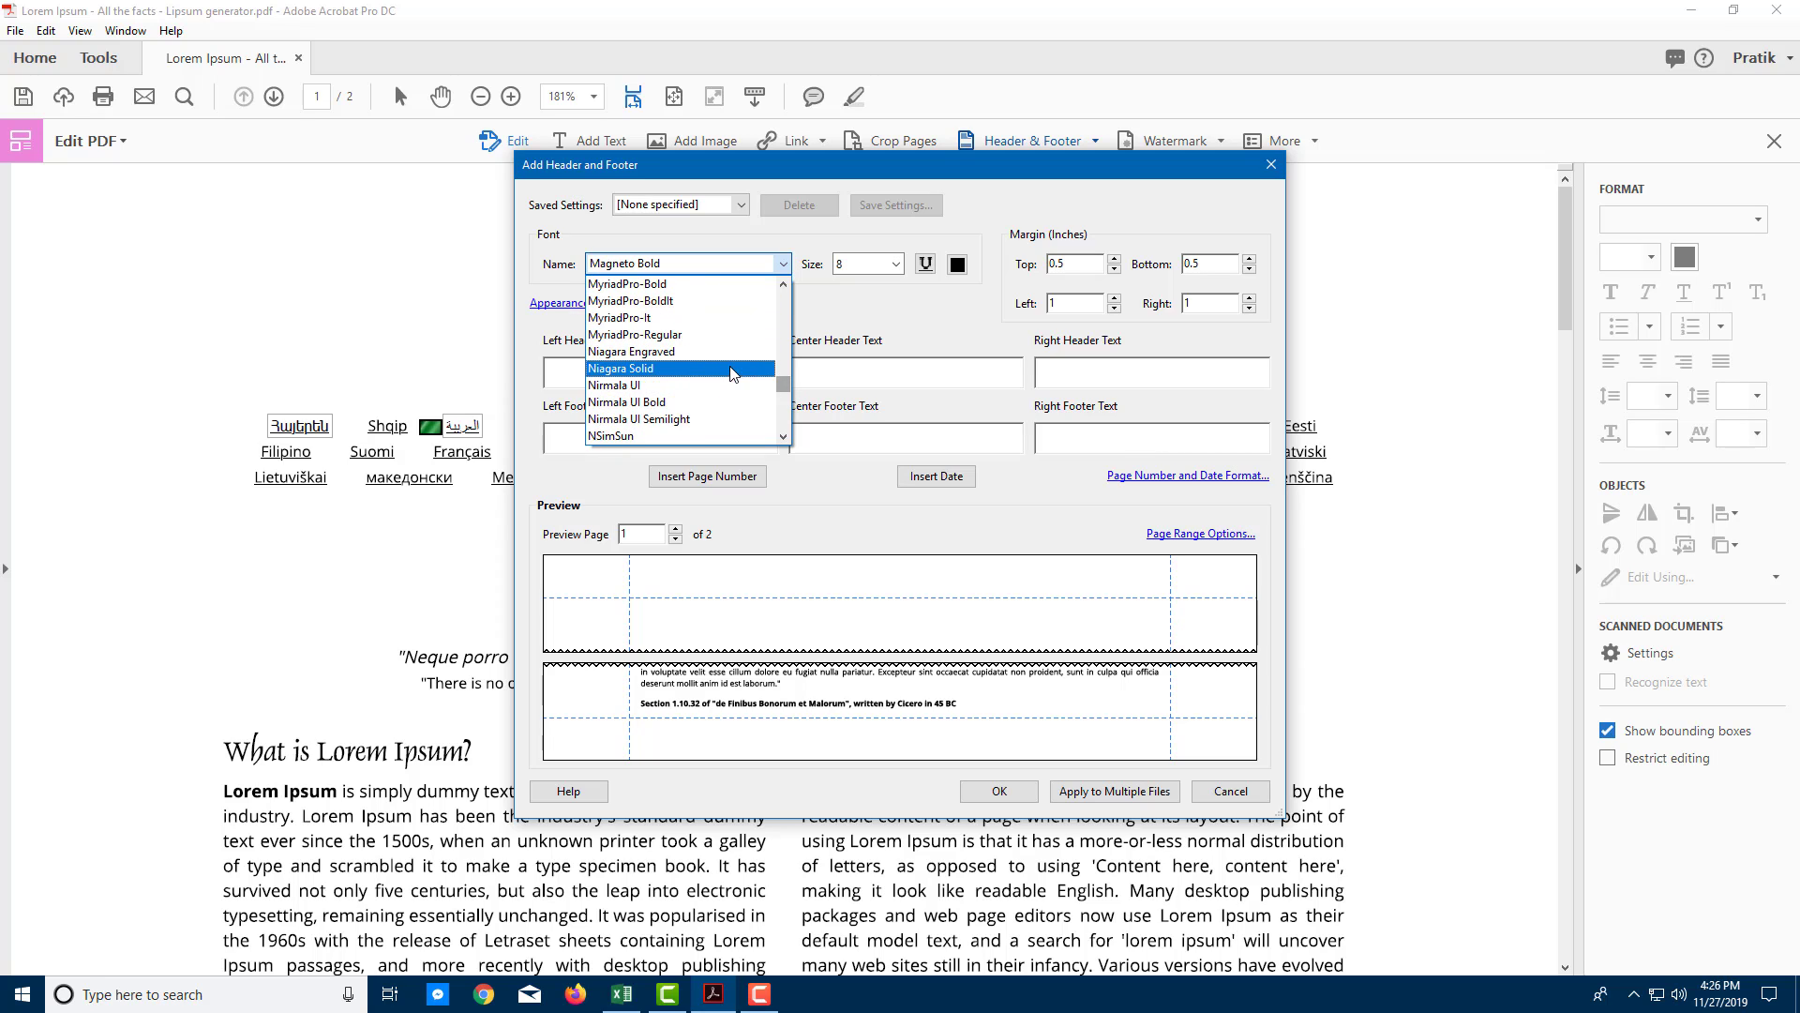
pyautogui.scroll(2, 694, 385)
pyautogui.click(694, 336)
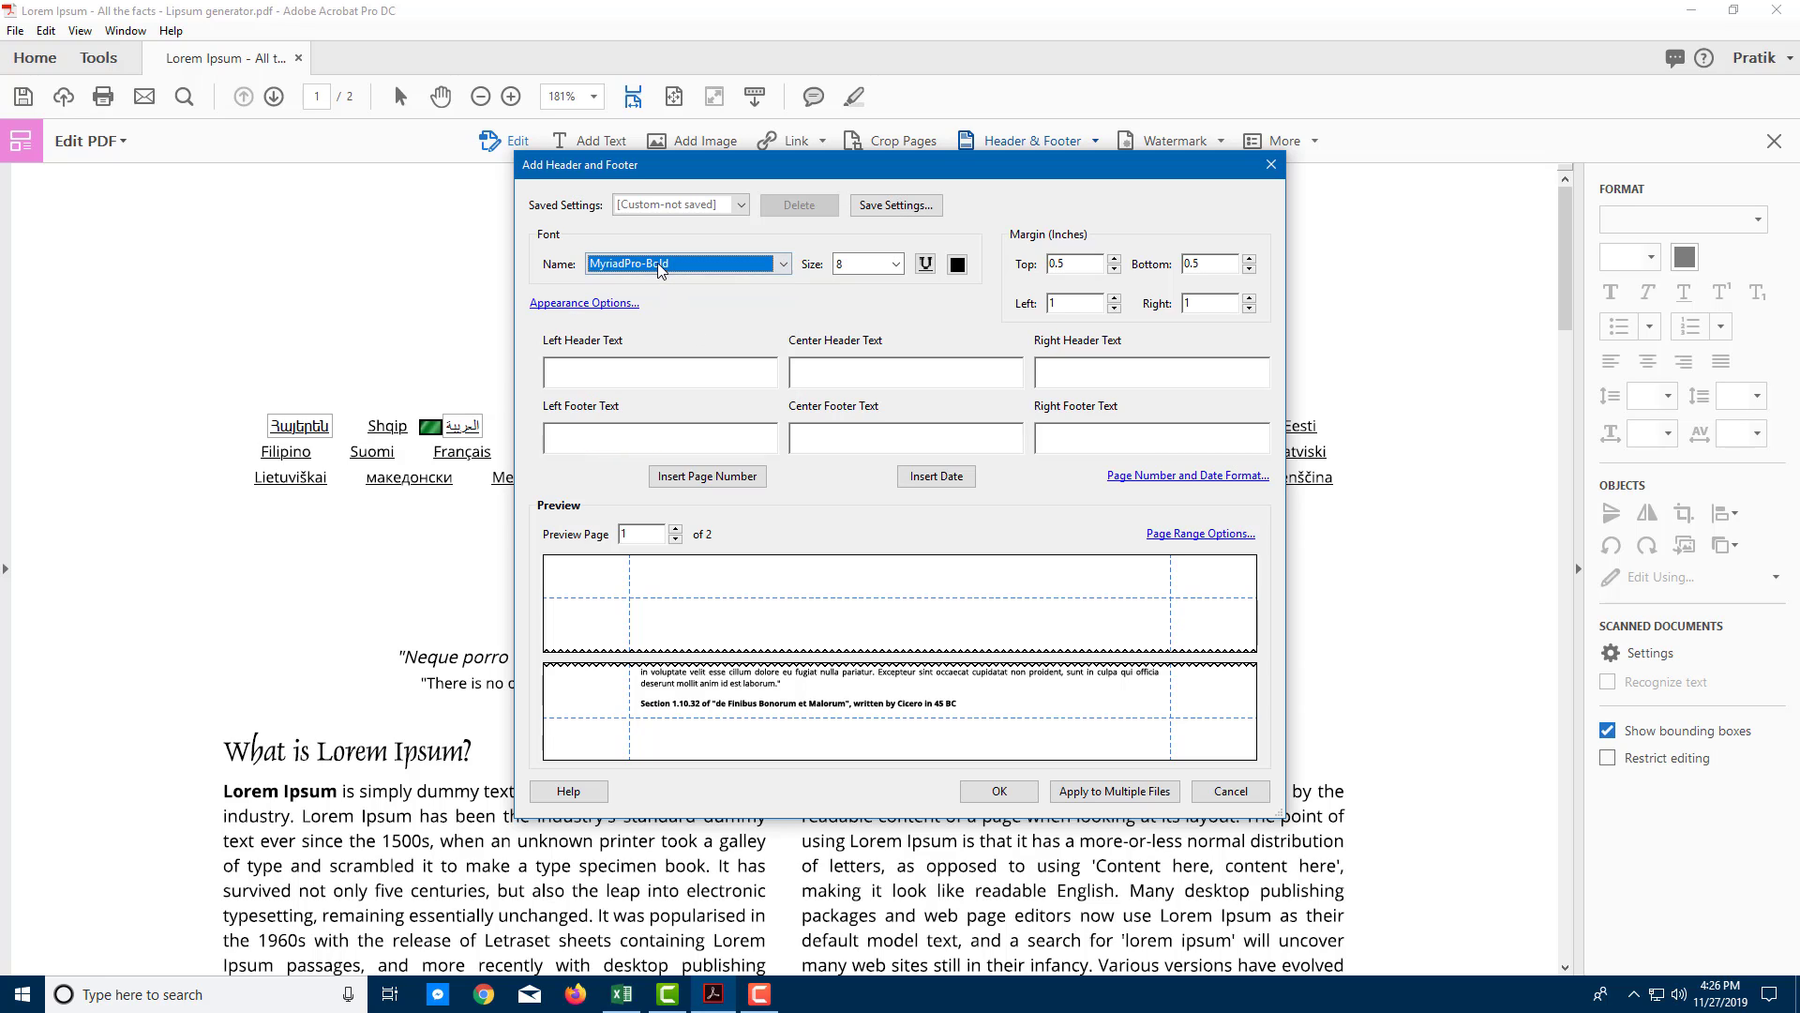
pyautogui.click(896, 266)
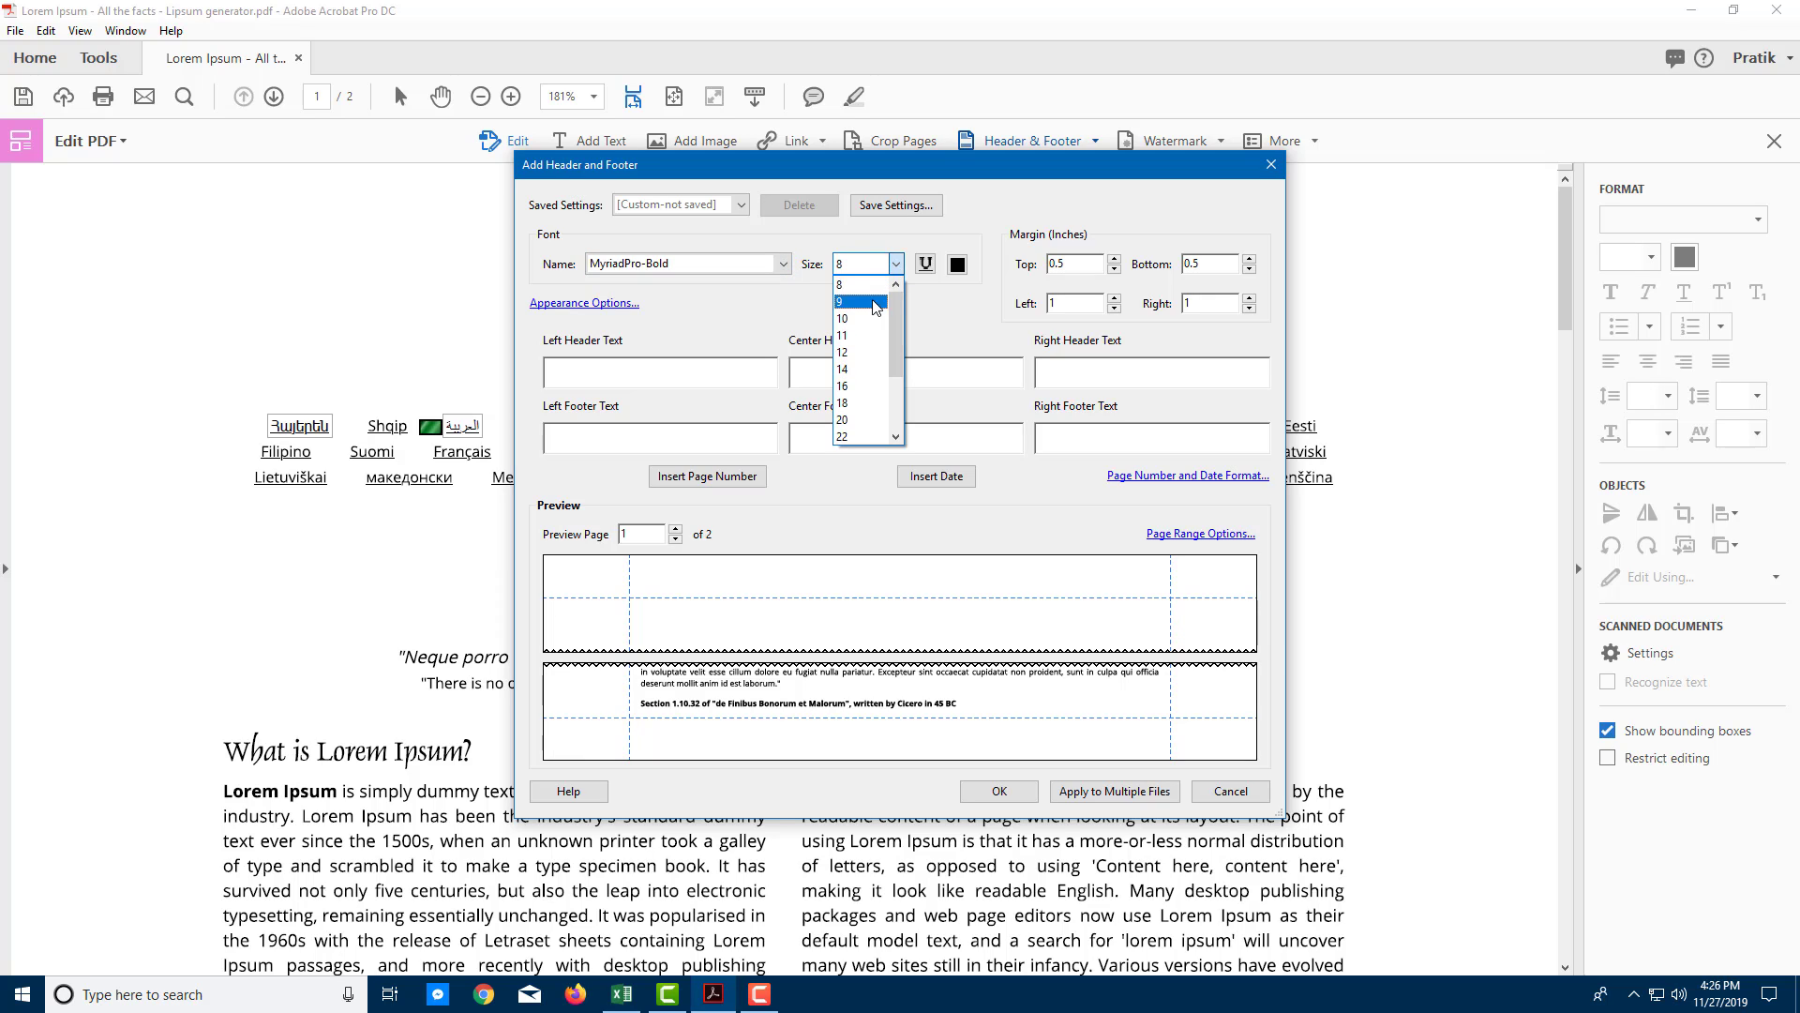
pyautogui.click(861, 352)
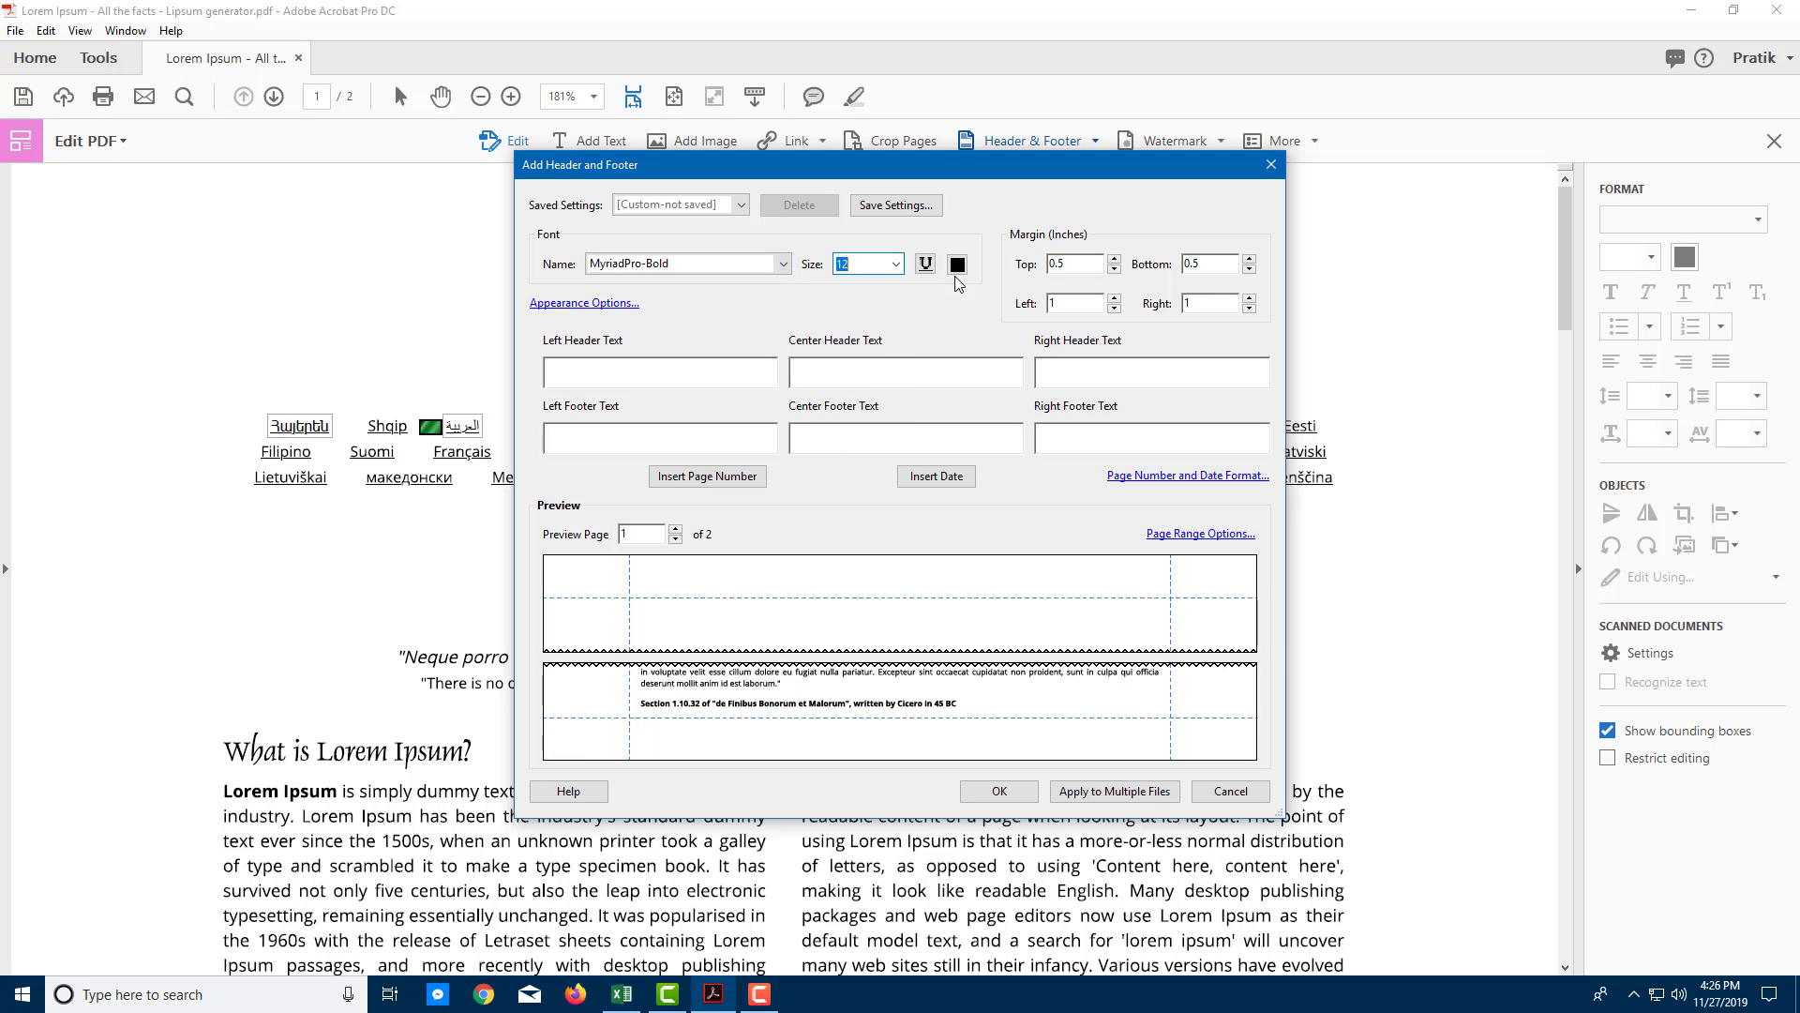
# Color the header and footer text red and set the top margin to 0.6 inches
pyautogui.click(956, 266)
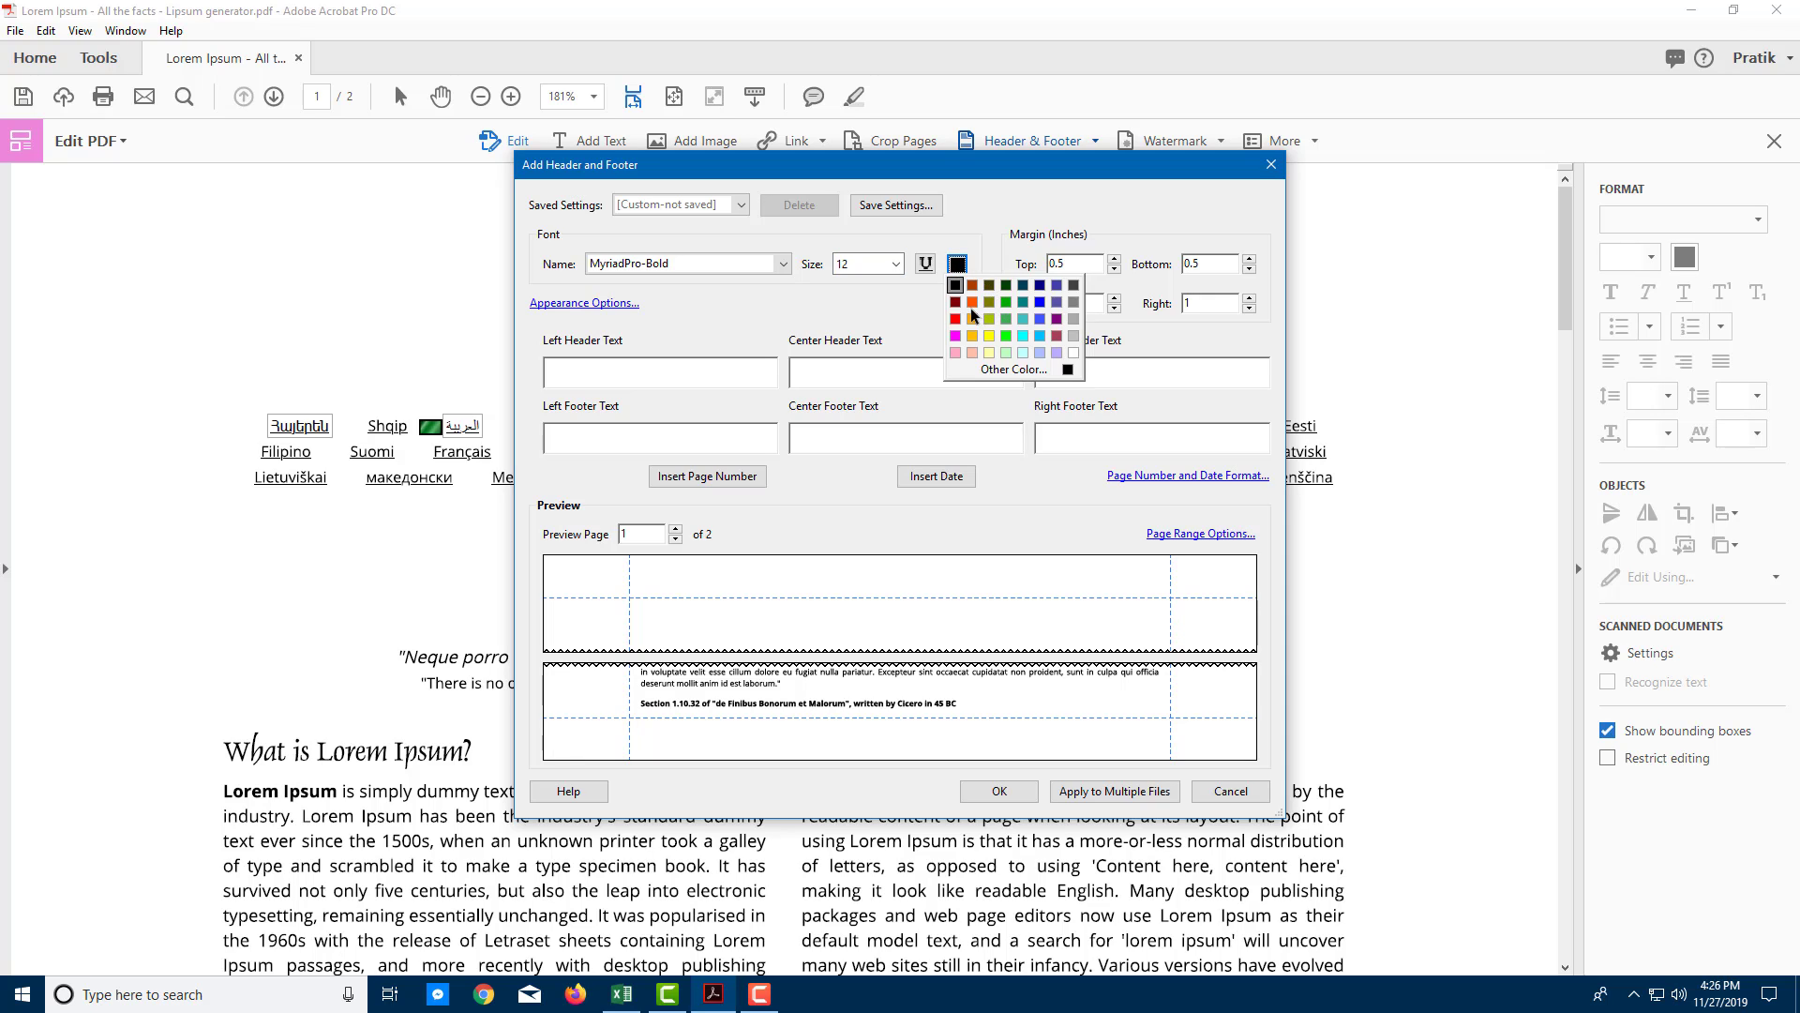
pyautogui.click(957, 320)
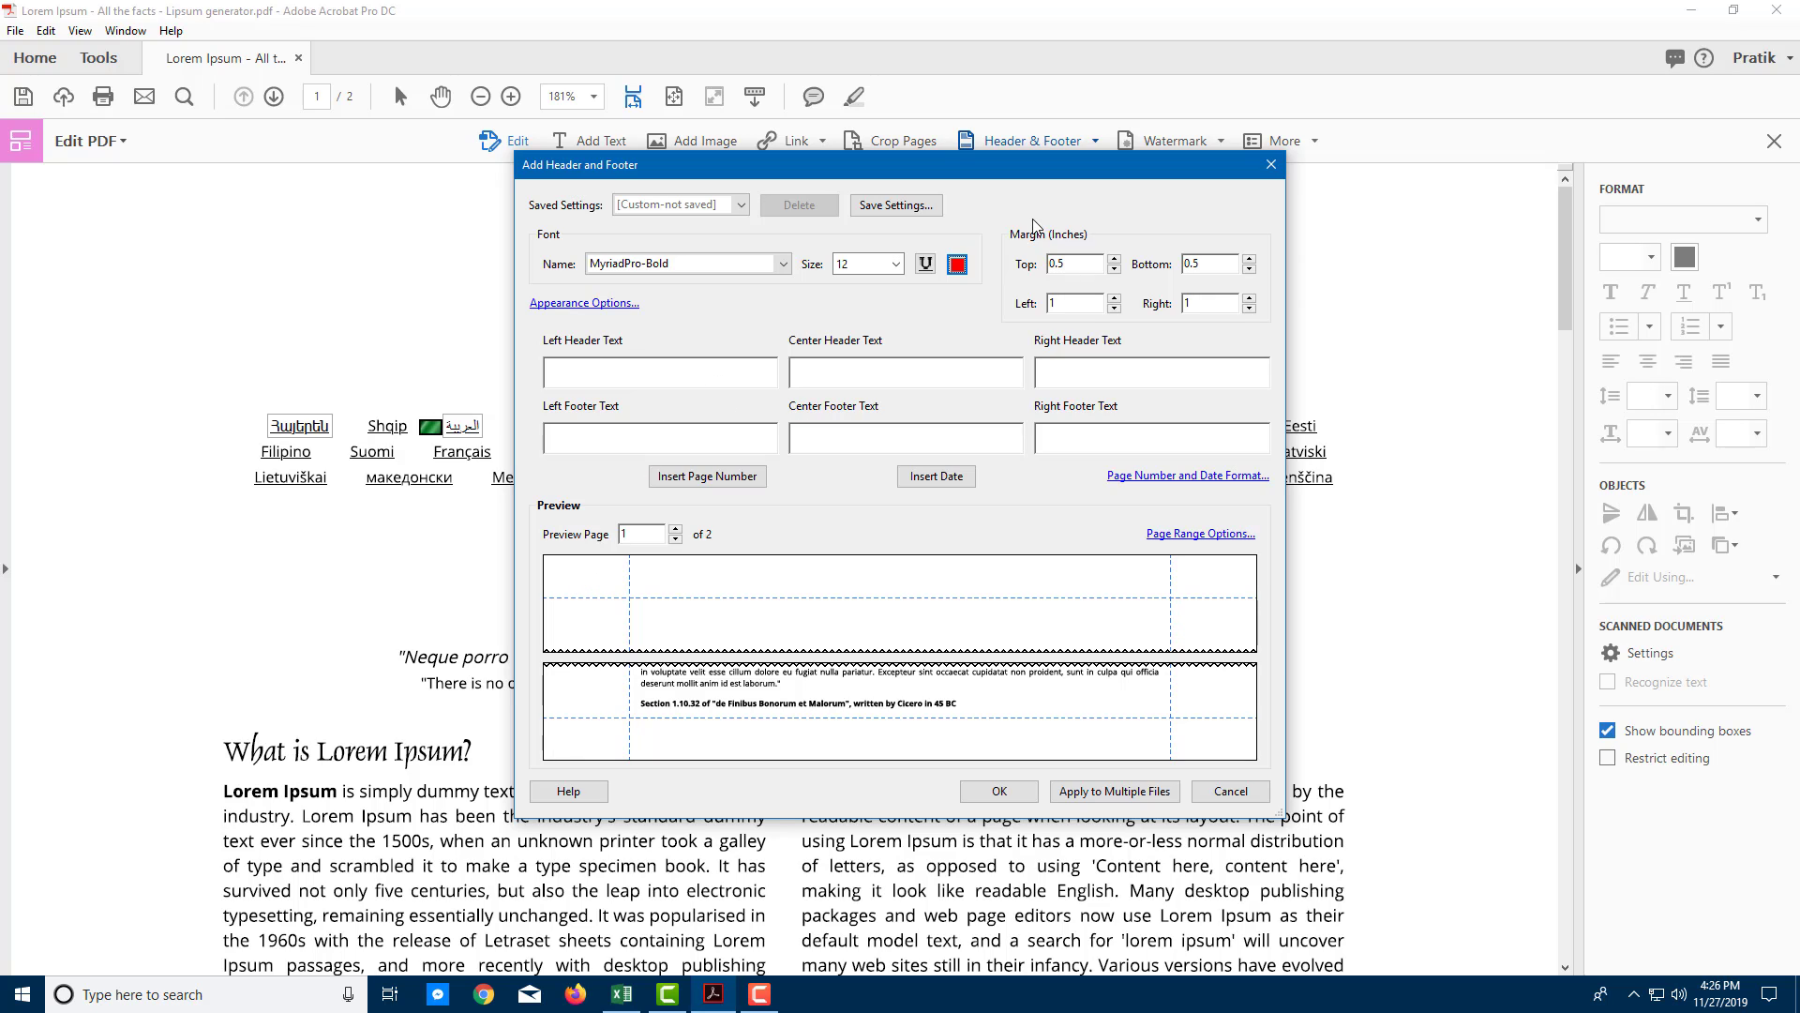
pyautogui.click(1114, 260)
pyautogui.click(1114, 260)
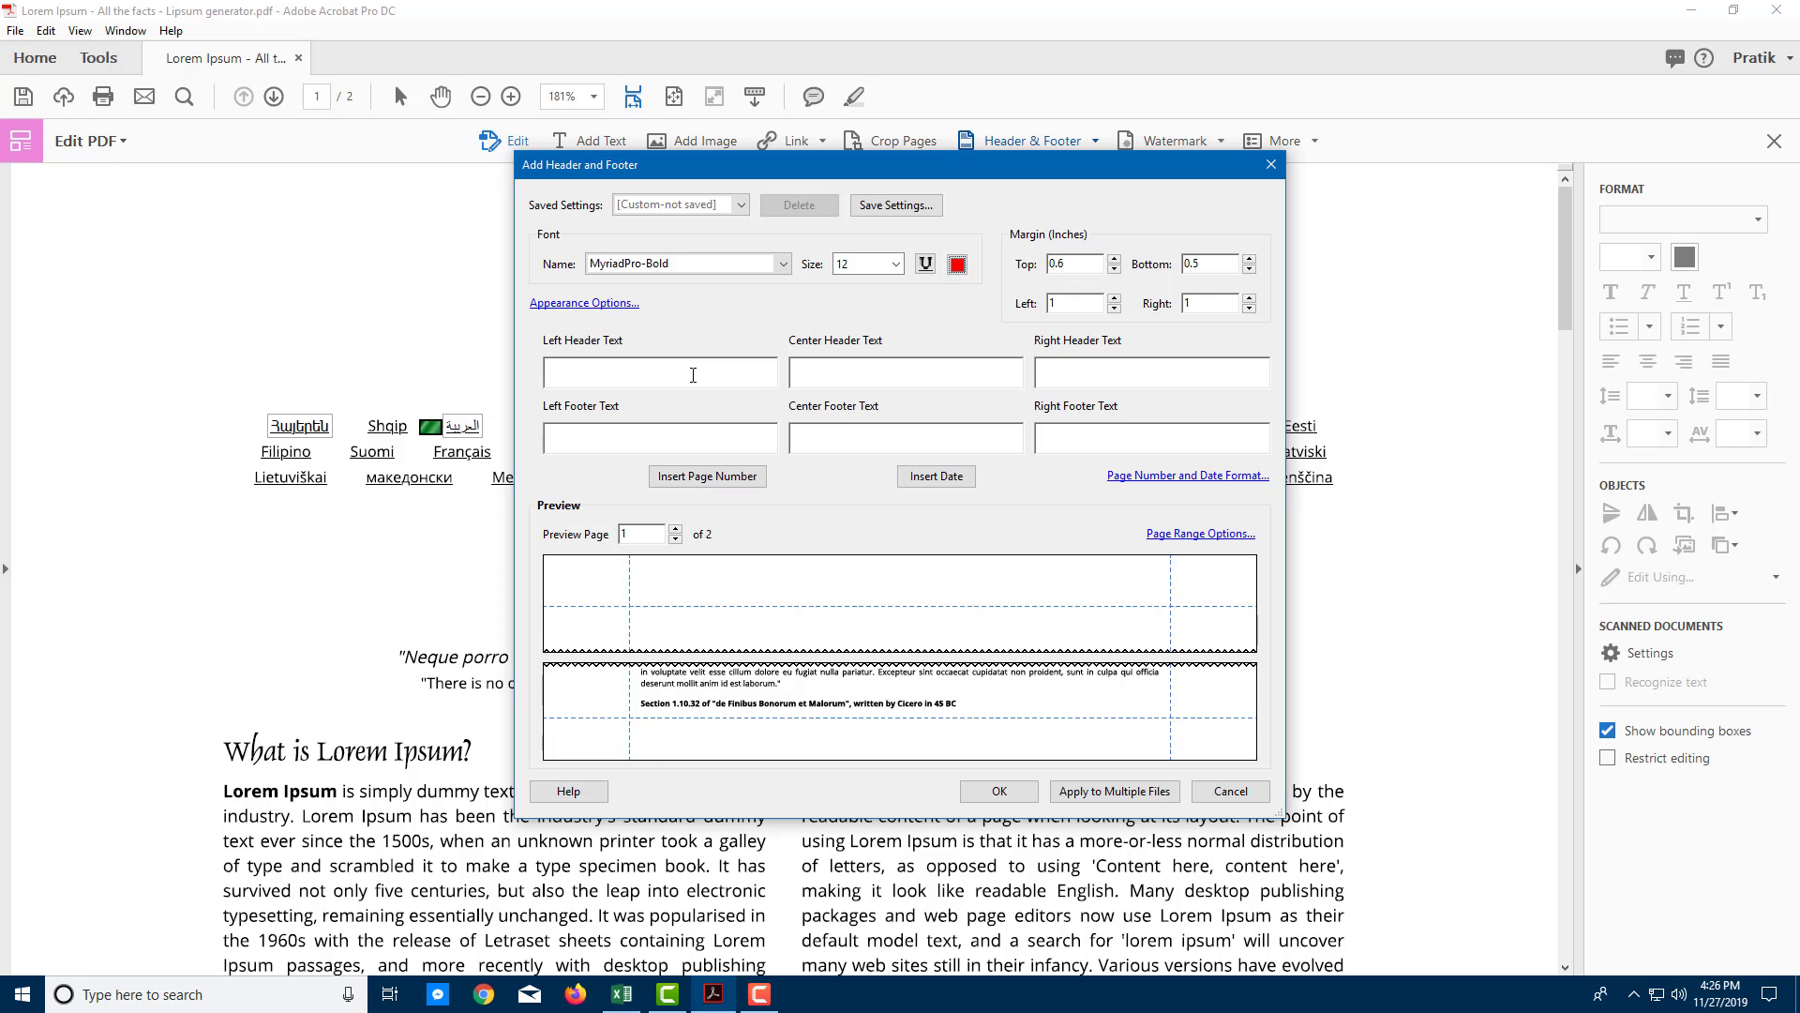
# Enter "TutorTube" as the left header text and "Youtube" as the center header text
pyautogui.write('orTube')
pyautogui.click(906, 377)
pyautogui.write('YoutuBwe')
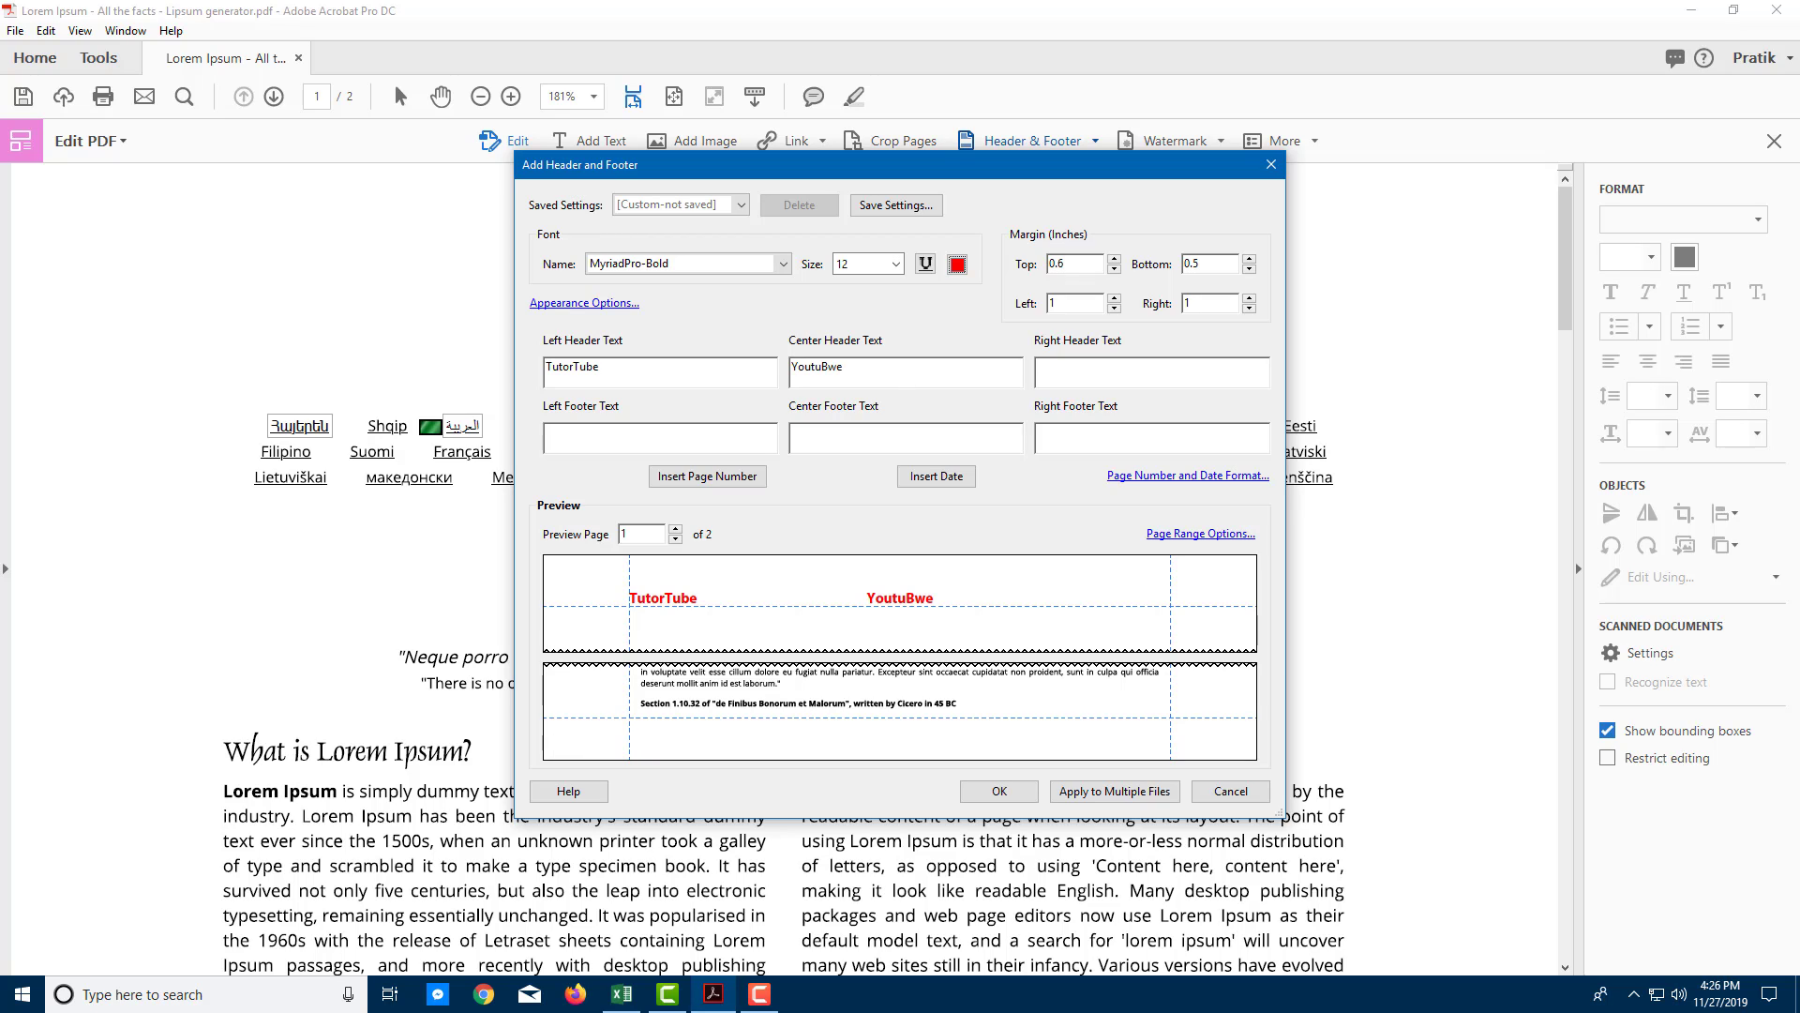
pyautogui.press('BackSpace')
pyautogui.press('BackSpace')
pyautogui.write('be')
pyautogui.press('BackSpace')
pyautogui.write('ube')
# Insert the date in the right header and set the date format to dd/mm/yyyy
pyautogui.click(938, 479)
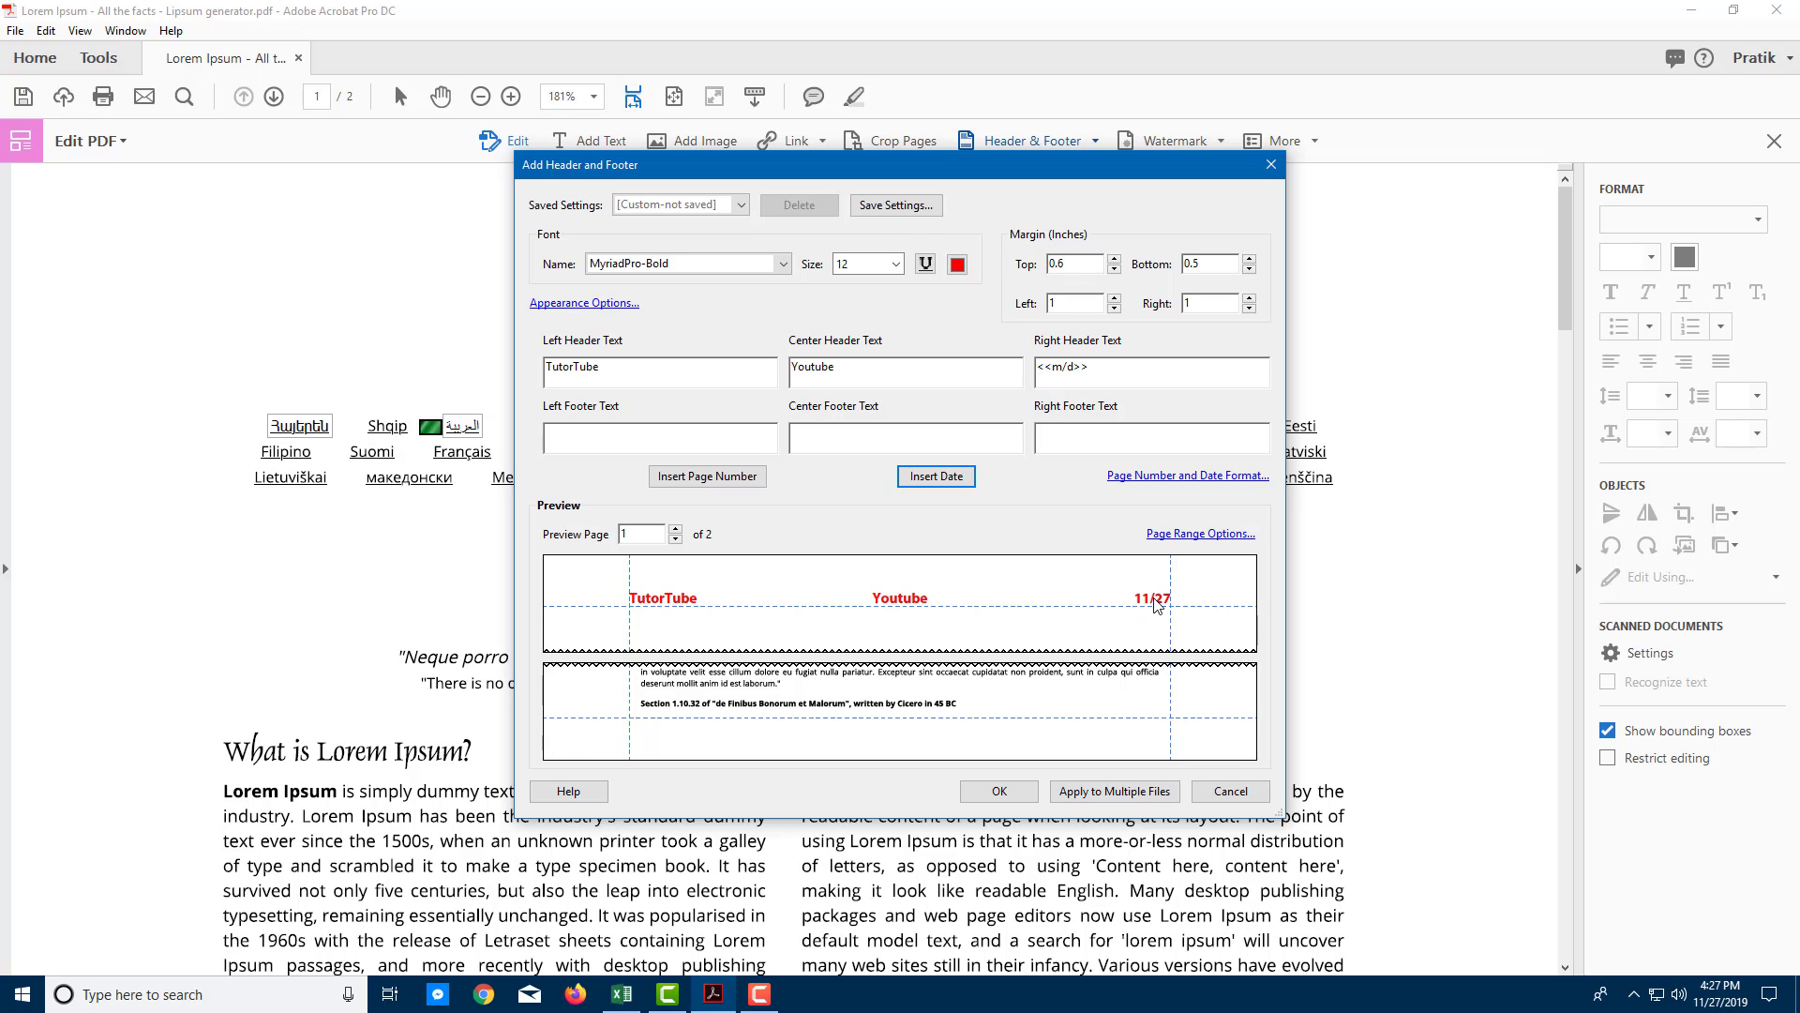
pyautogui.click(1150, 477)
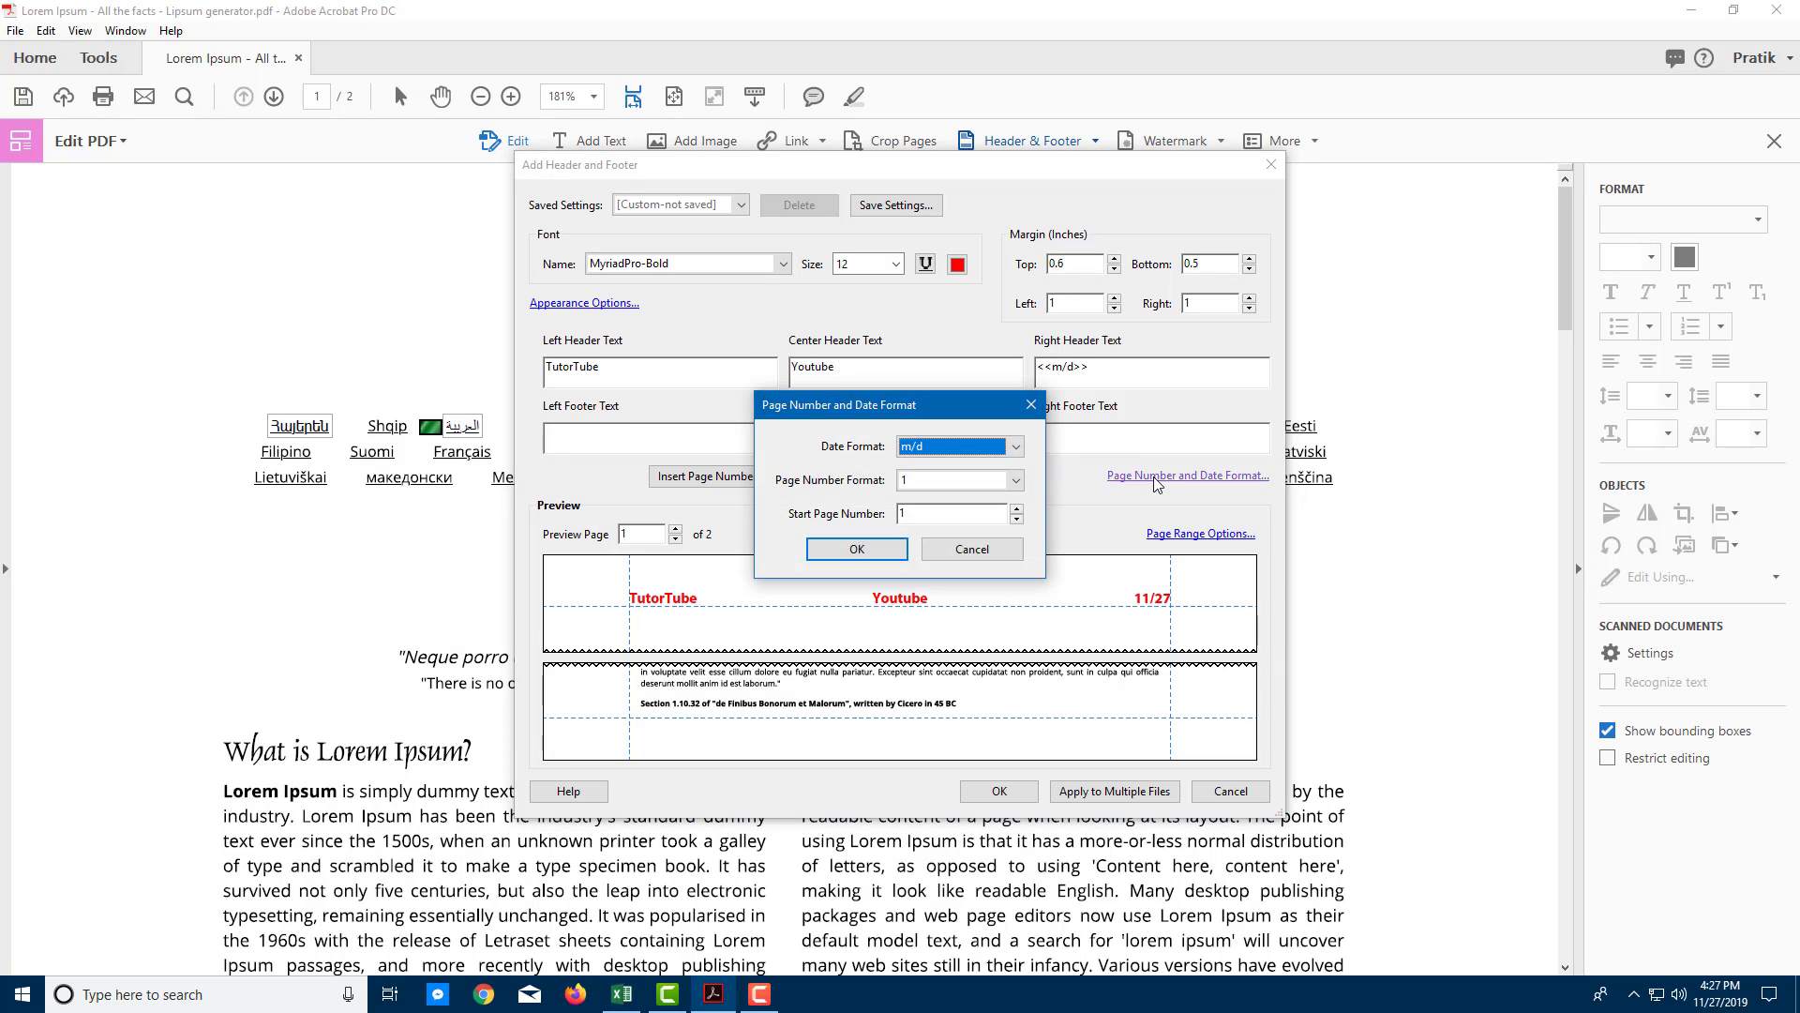
pyautogui.click(1016, 449)
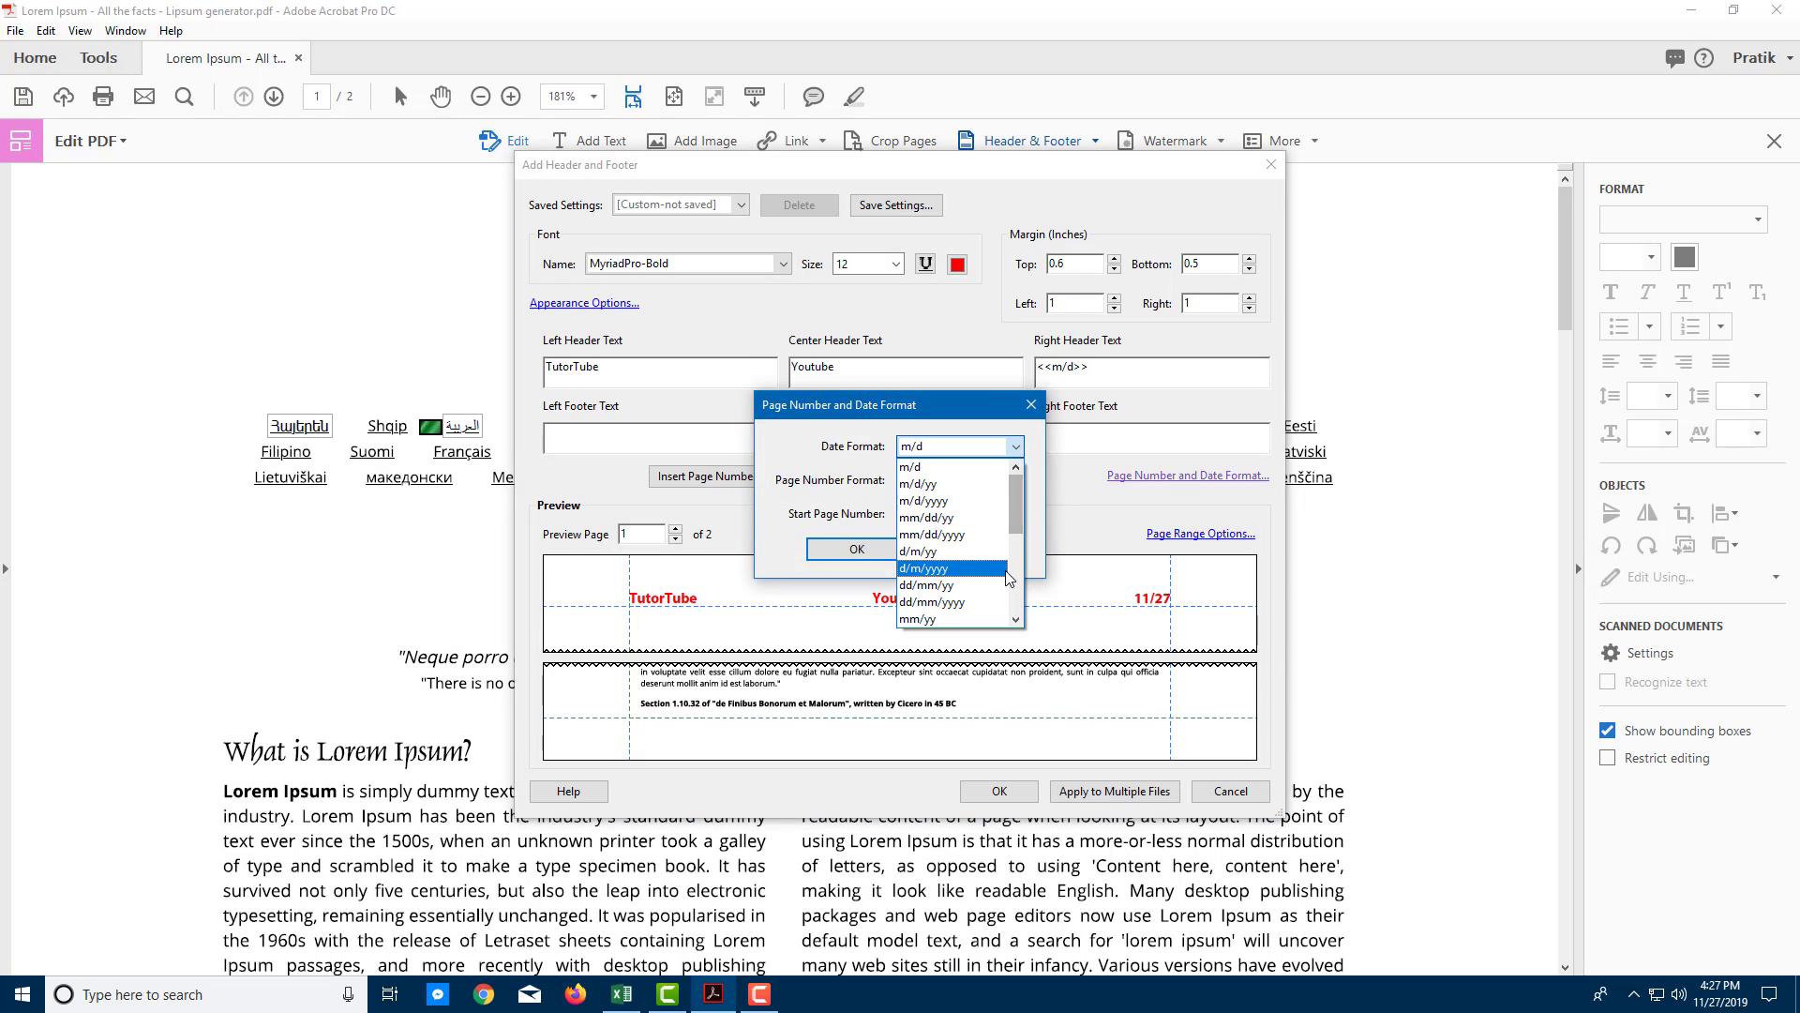
pyautogui.moveTo(1020, 522); pyautogui.dragTo(1022, 612)
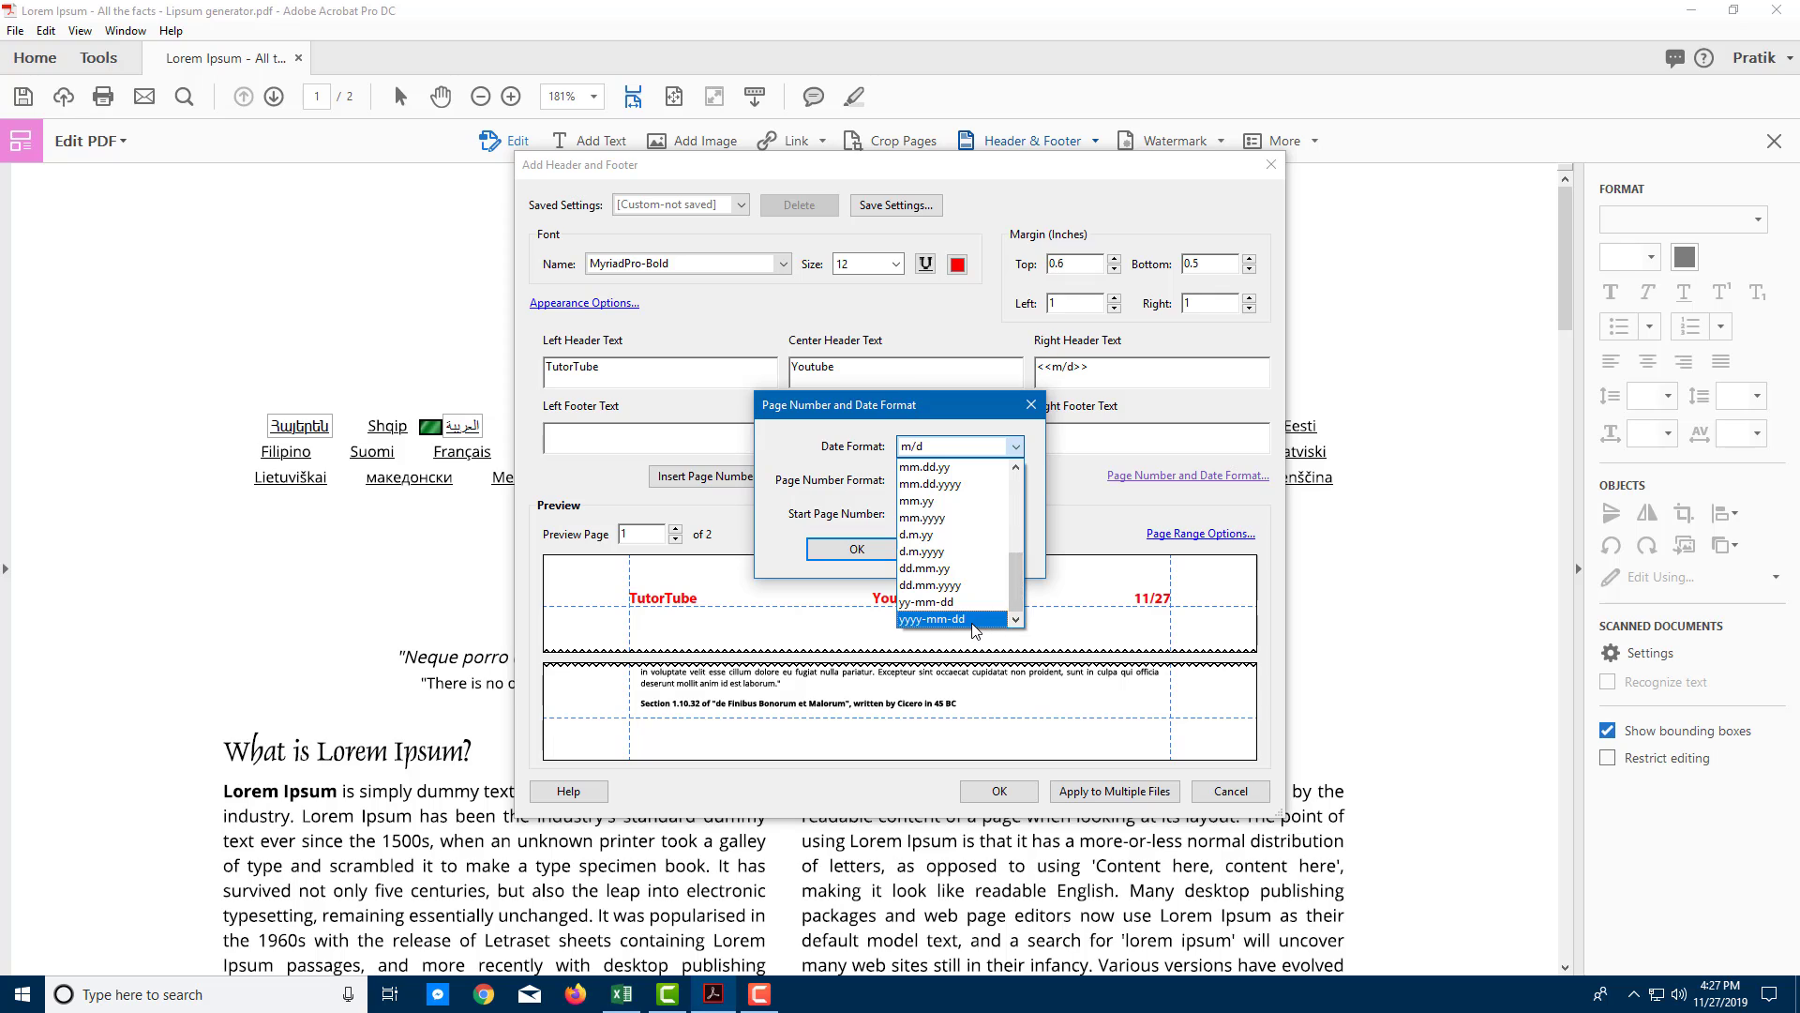
pyautogui.click(961, 485)
pyautogui.click(1015, 446)
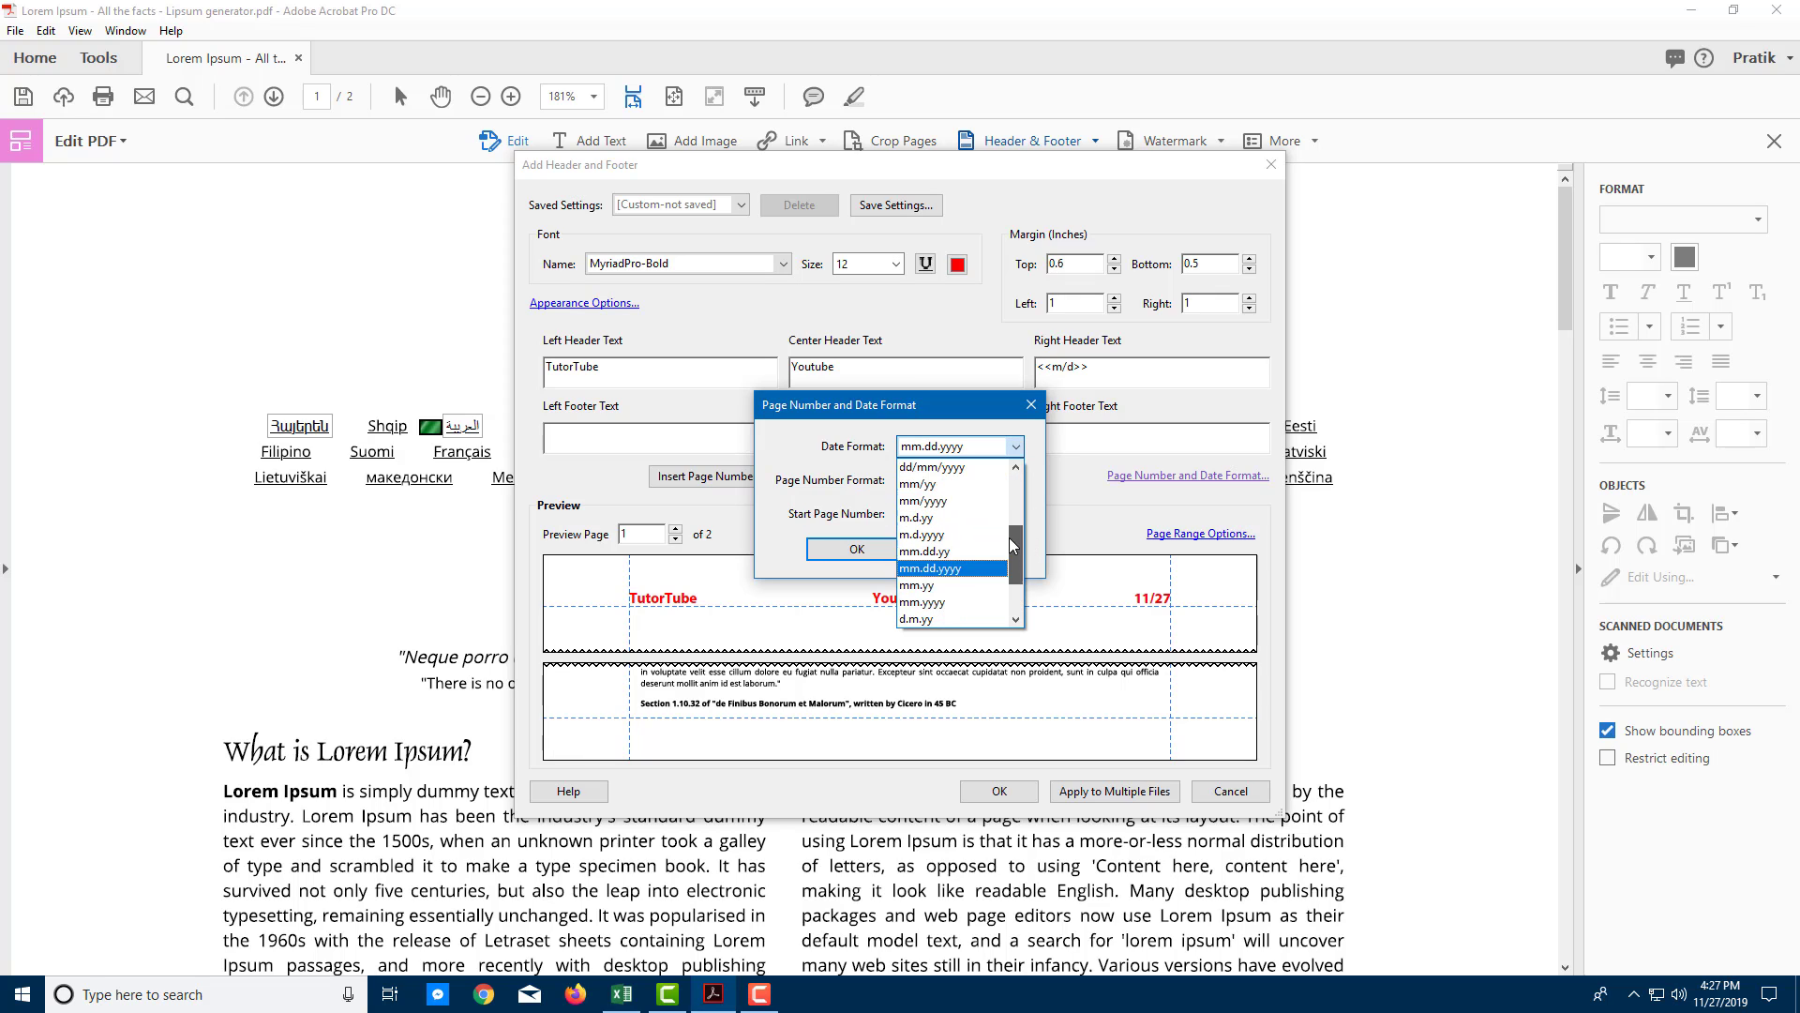
pyautogui.moveTo(1011, 535); pyautogui.dragTo(1013, 488)
pyautogui.click(925, 466)
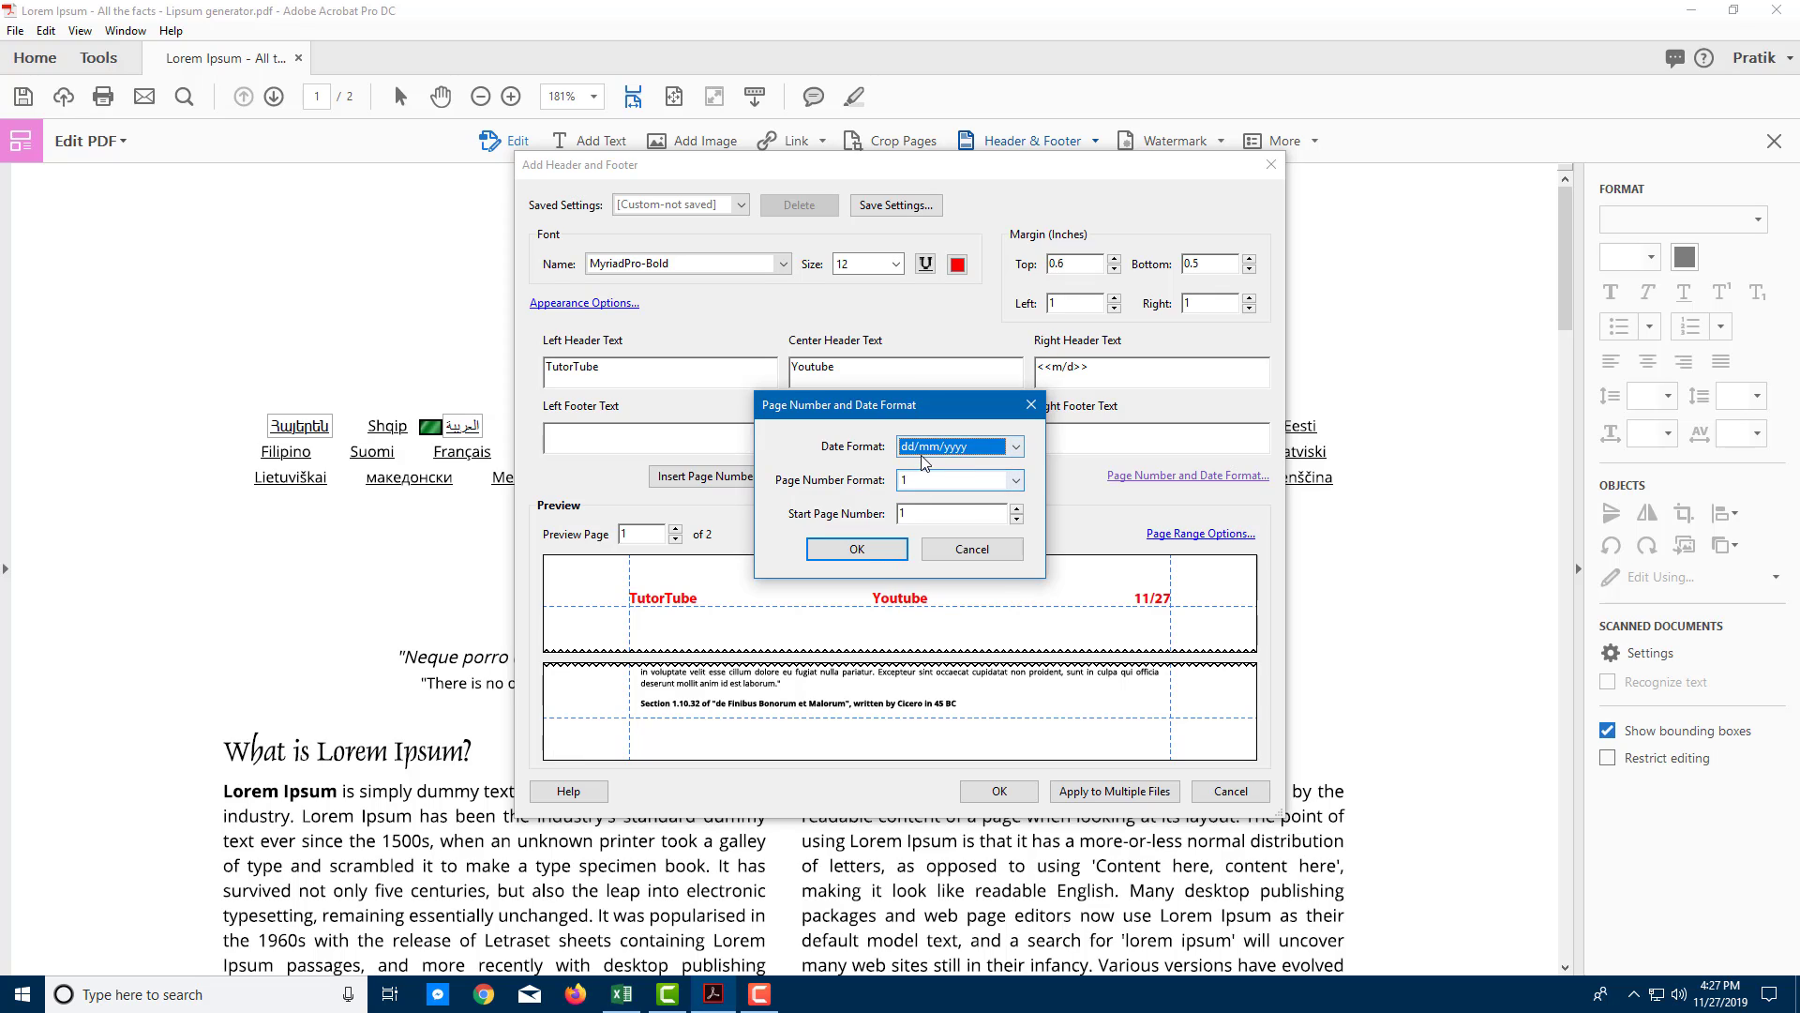
pyautogui.click(871, 549)
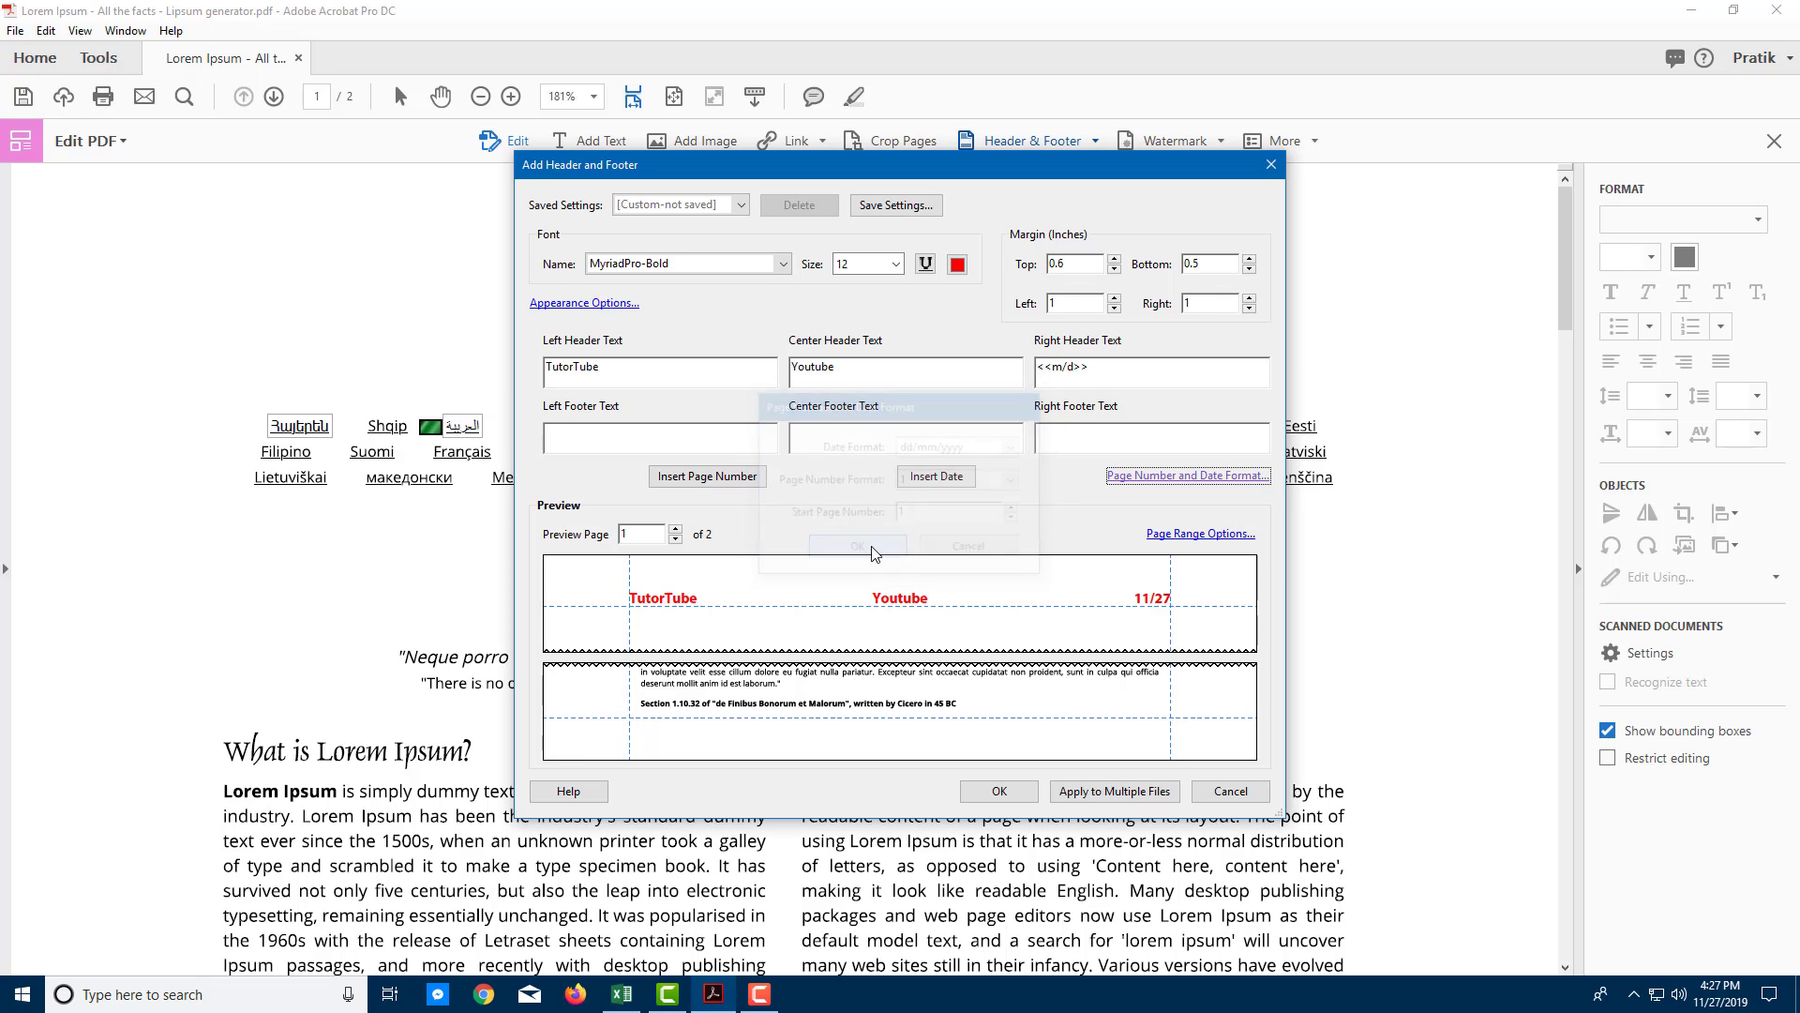
# Replace the m/d date in the right header with a newly inserted date in dd/mm/yyyy format
pyautogui.moveTo(1165, 367); pyautogui.dragTo(1029, 374)
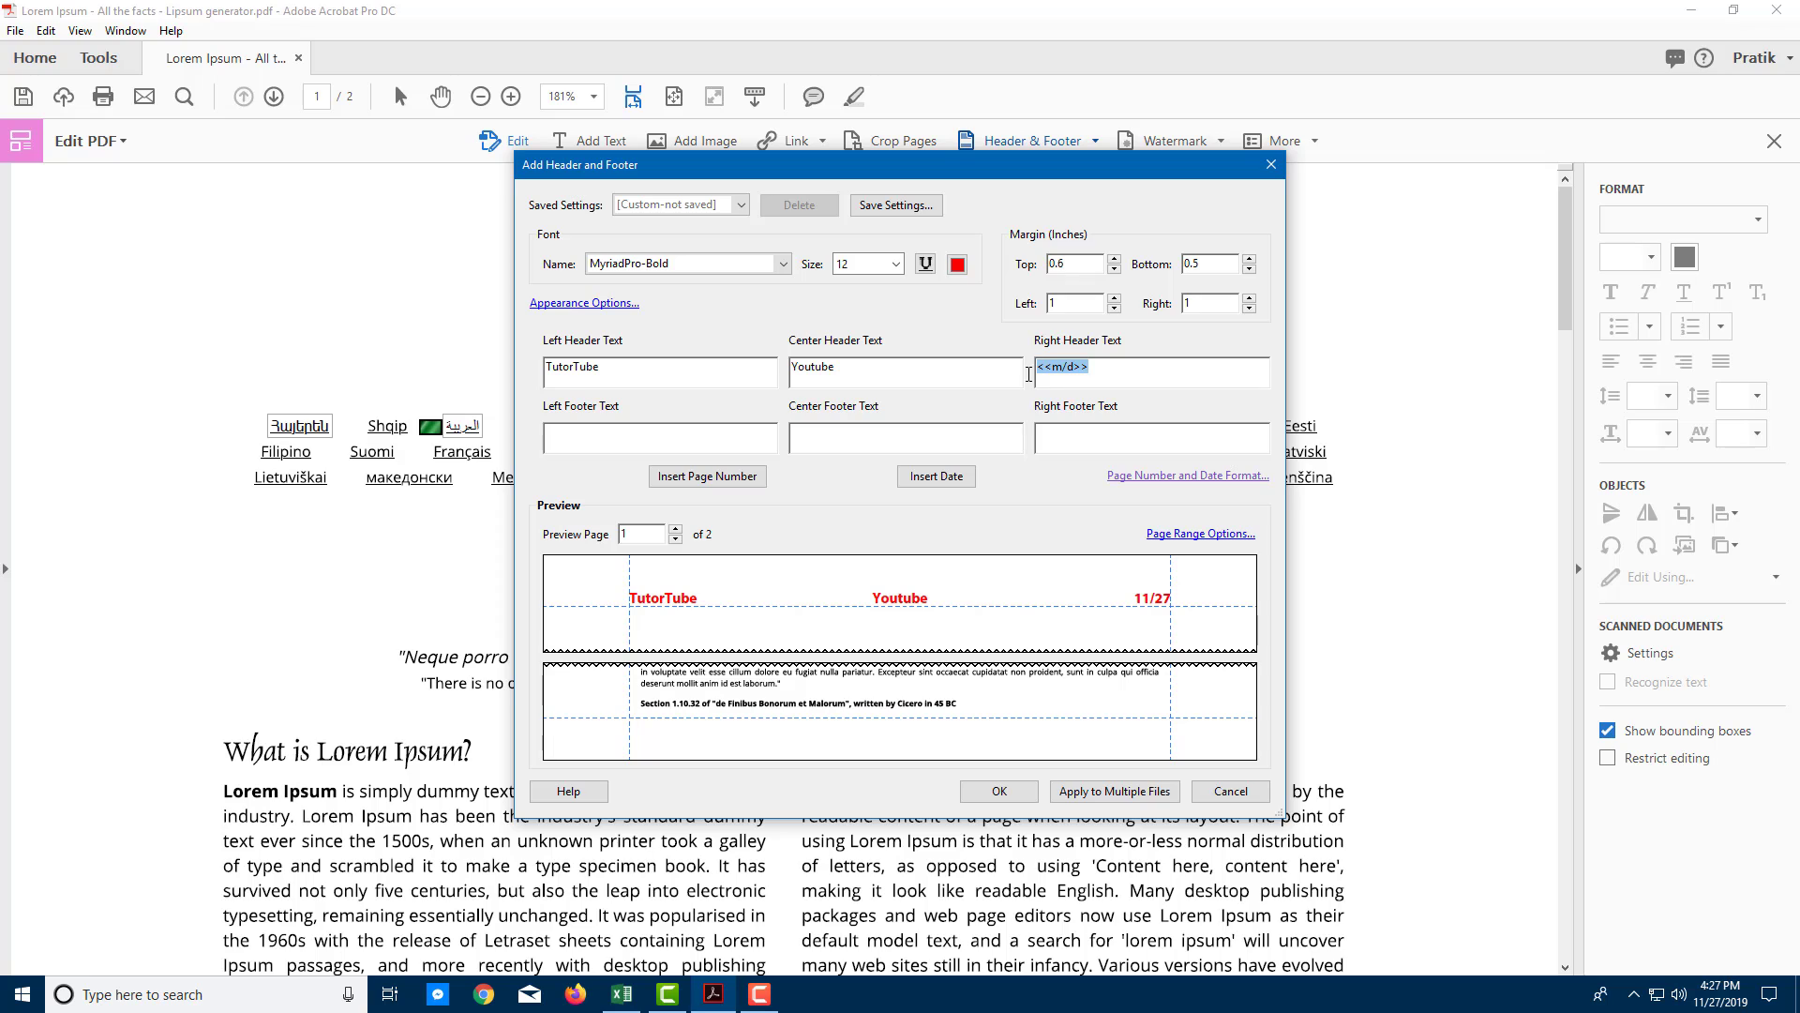
pyautogui.press('Delete')
pyautogui.click(953, 478)
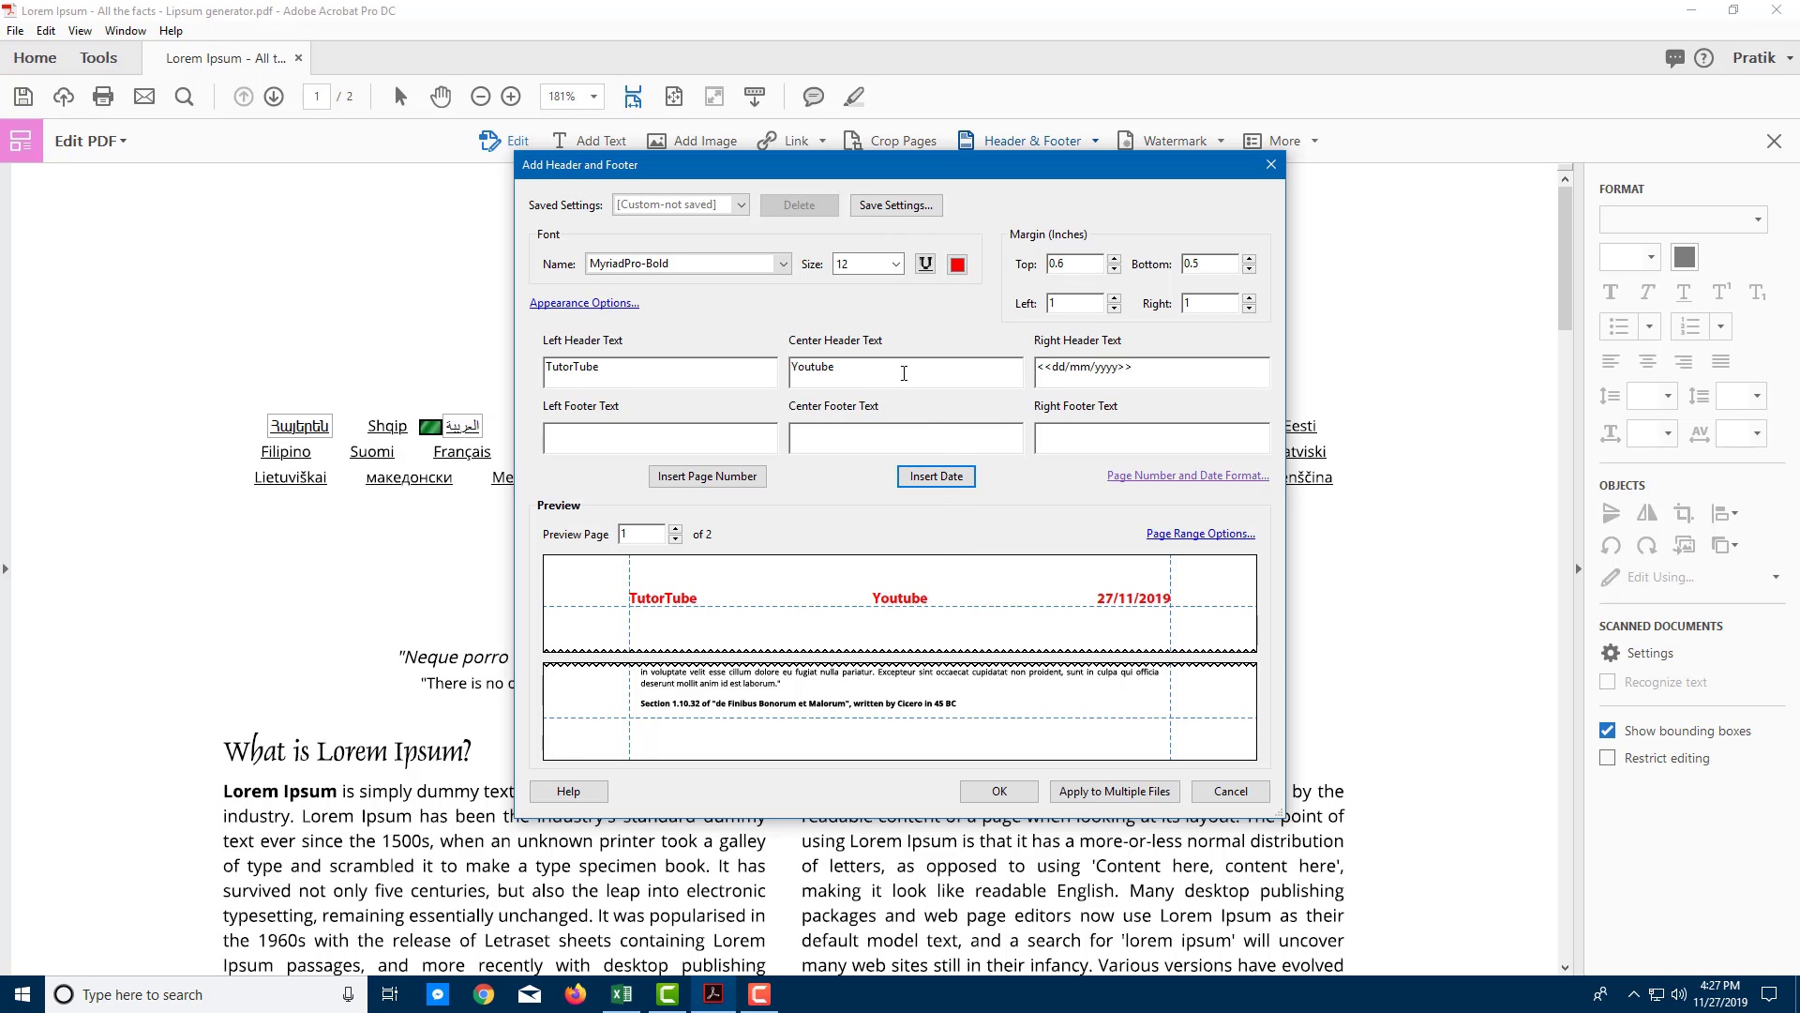
# Try adding the date after the center header text, and remove it again
pyautogui.click(901, 373)
pyautogui.click(932, 478)
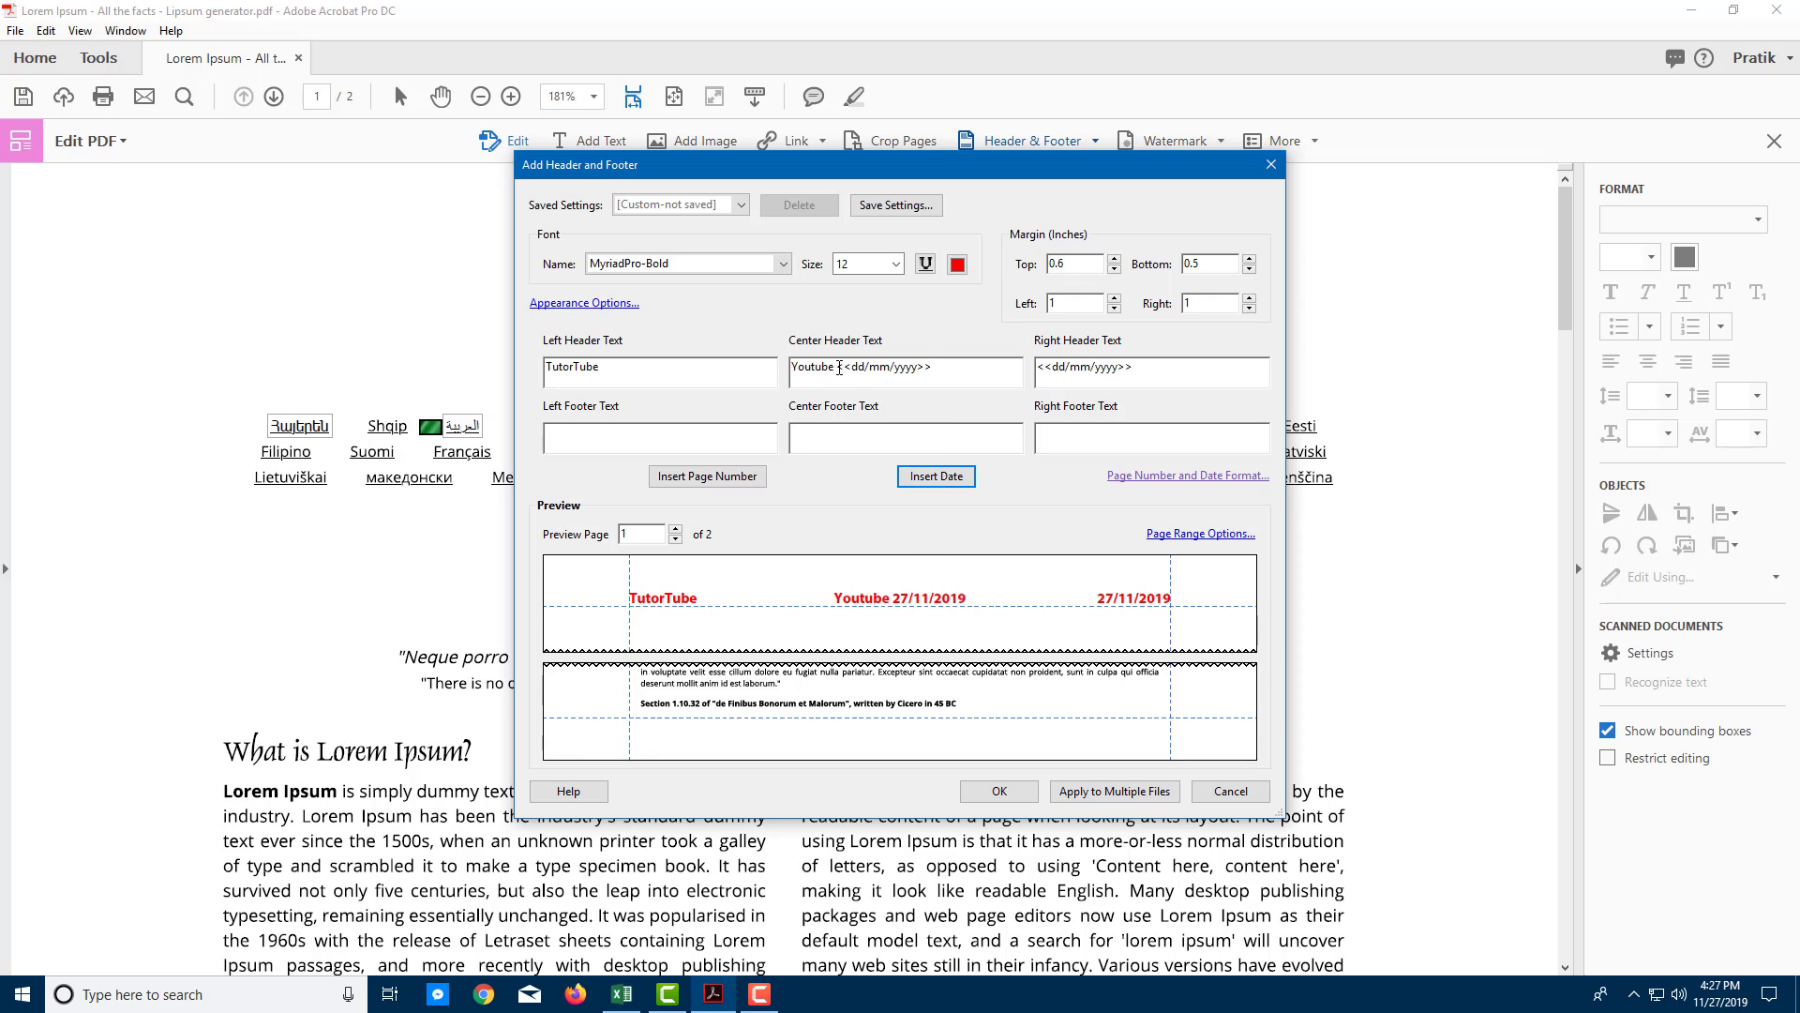
pyautogui.moveTo(839, 368); pyautogui.dragTo(1006, 373)
pyautogui.press('Delete')
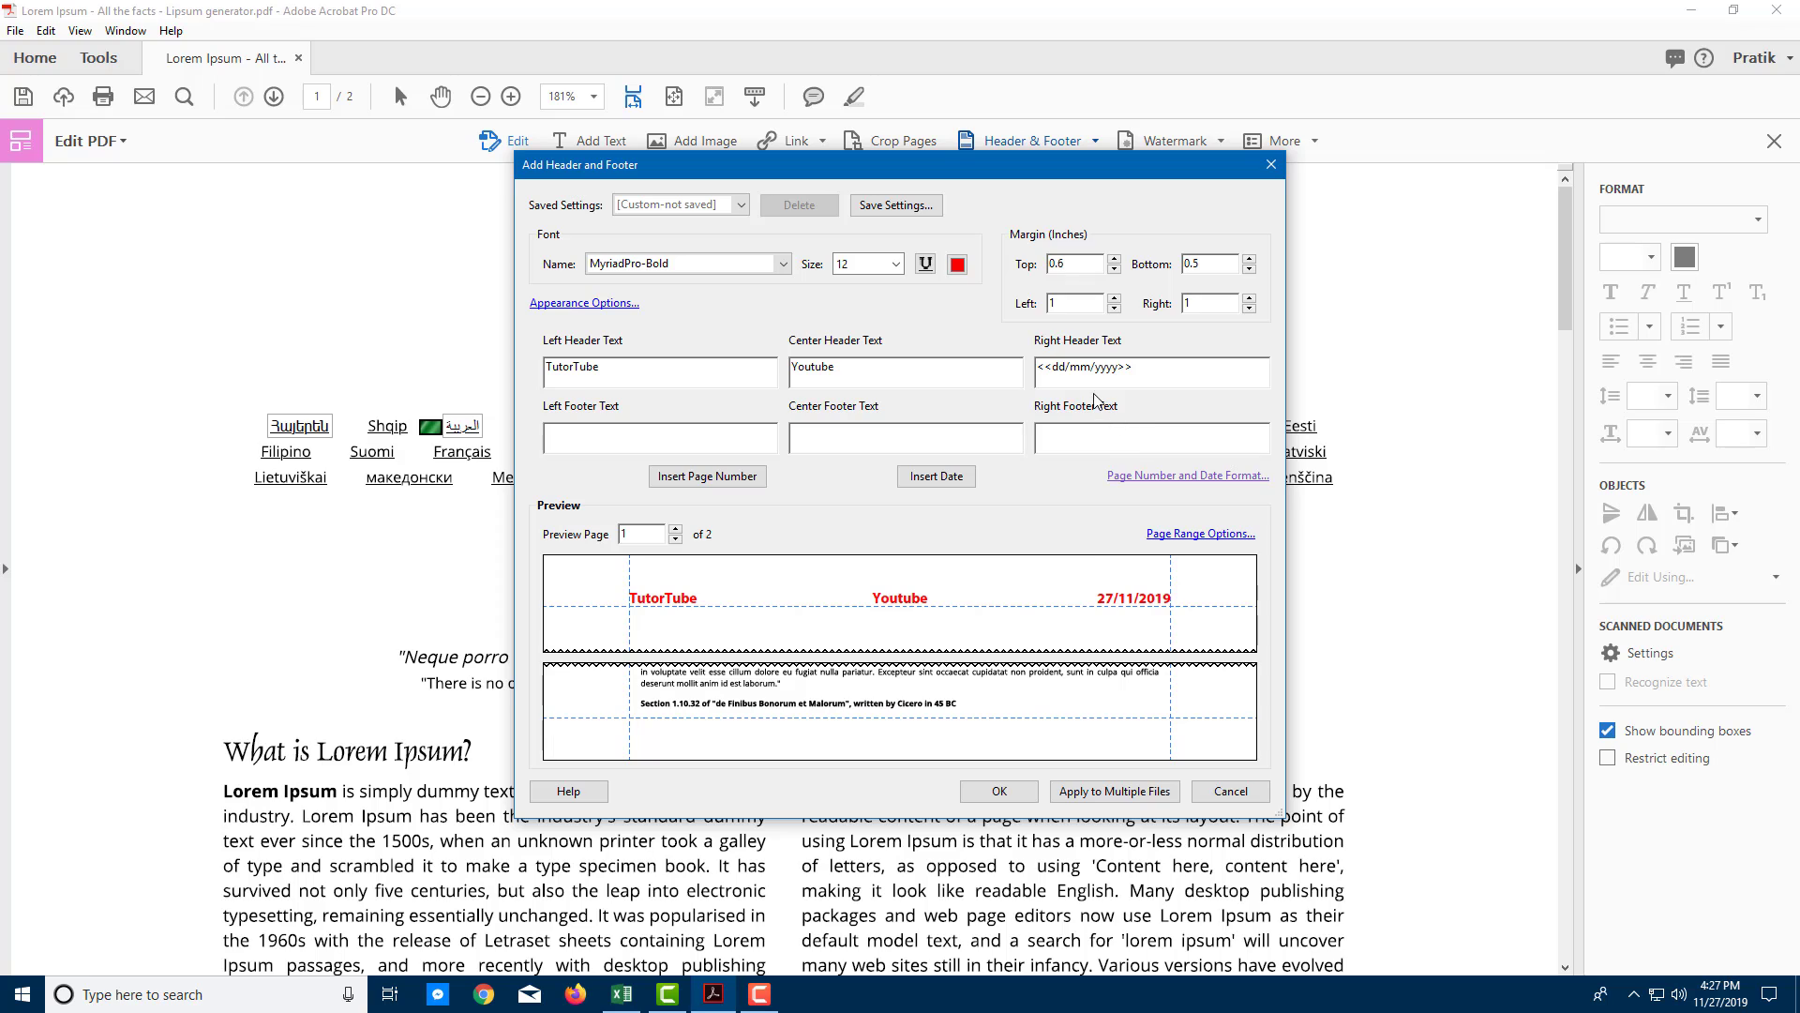
# Add the label "Date: " in front of the date in the right header
pyautogui.doubleClick(1038, 369)
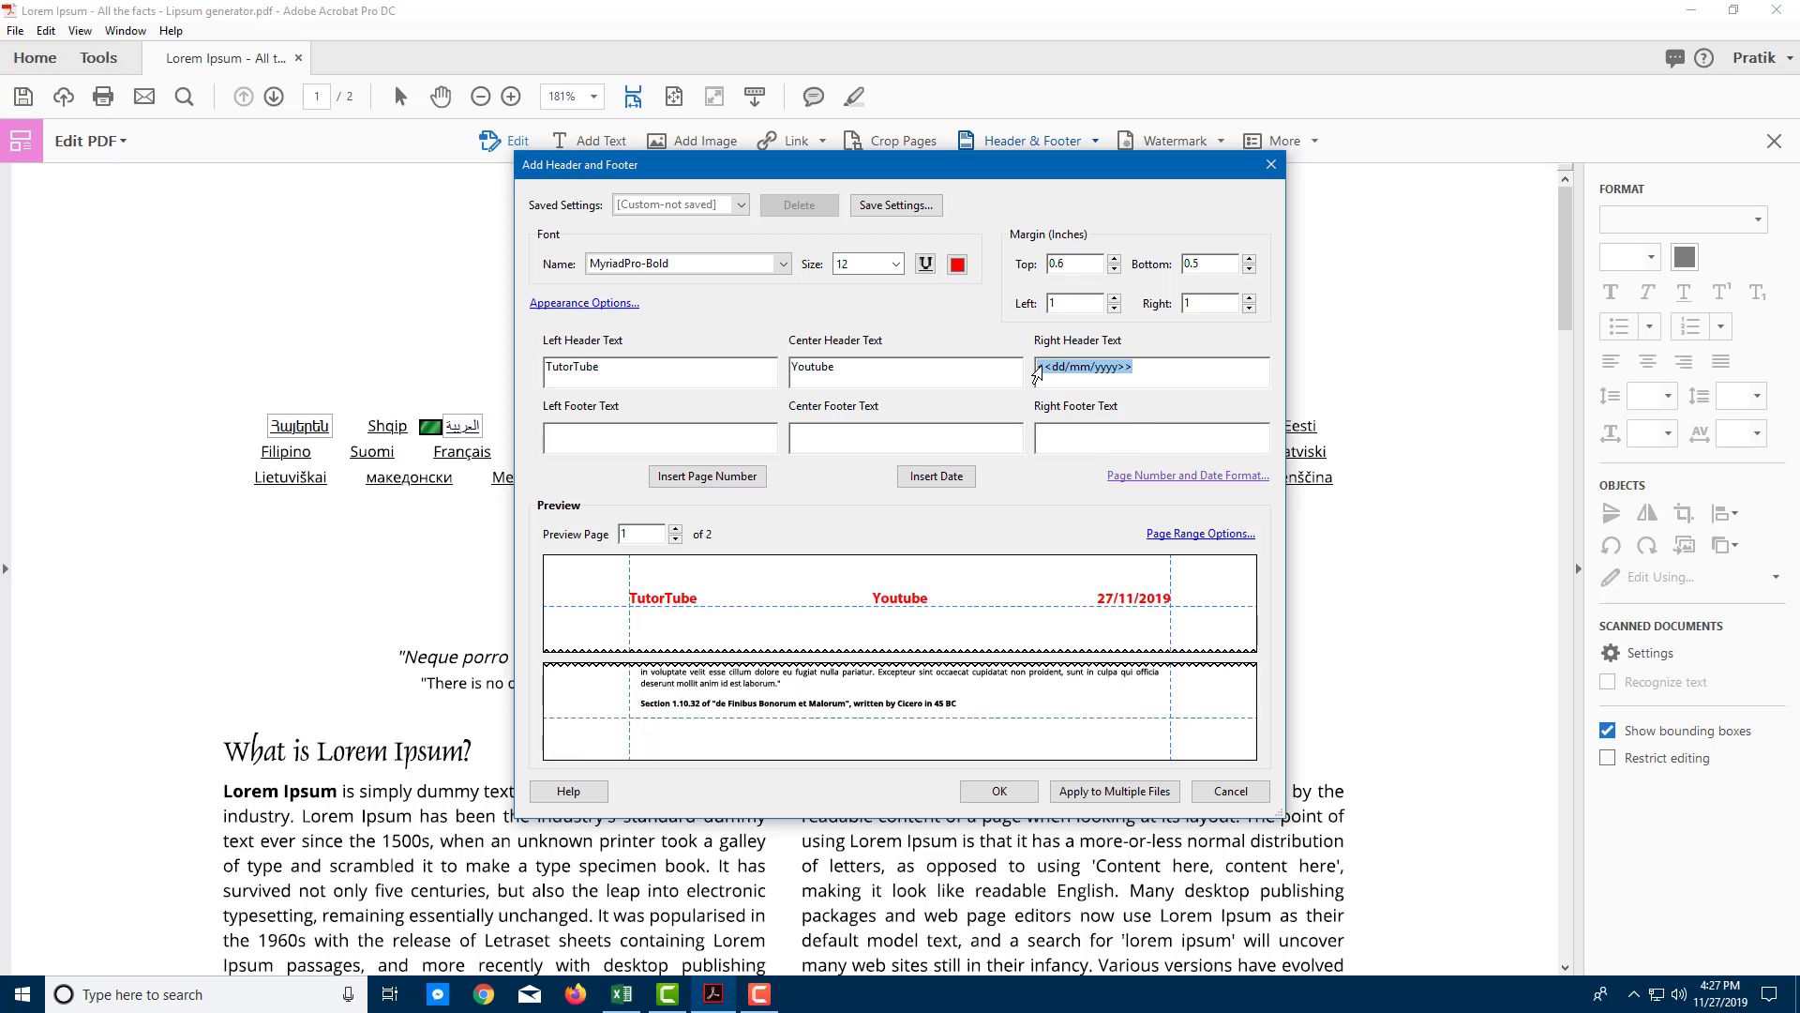
pyautogui.click(1038, 371)
pyautogui.write('Date:')
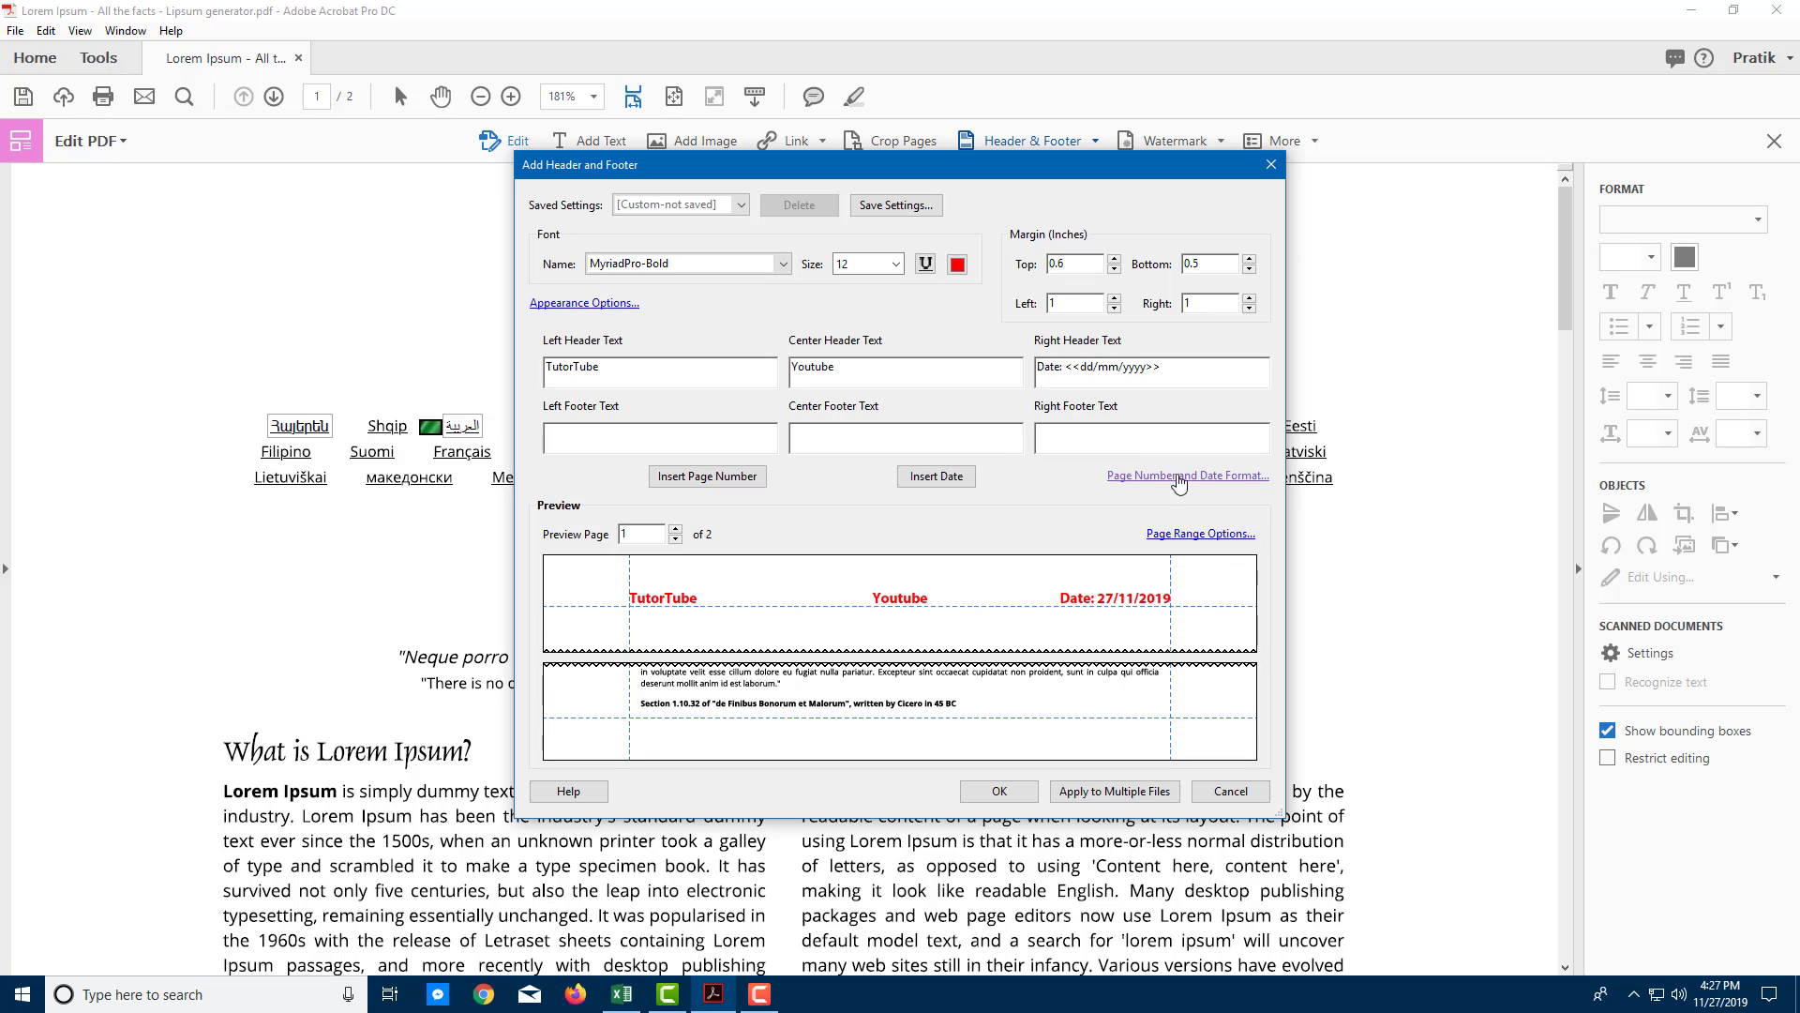
# Insert the page number in the right footer and set the page number format to "Page 1"
pyautogui.click(1069, 446)
pyautogui.click(725, 476)
pyautogui.click(1157, 478)
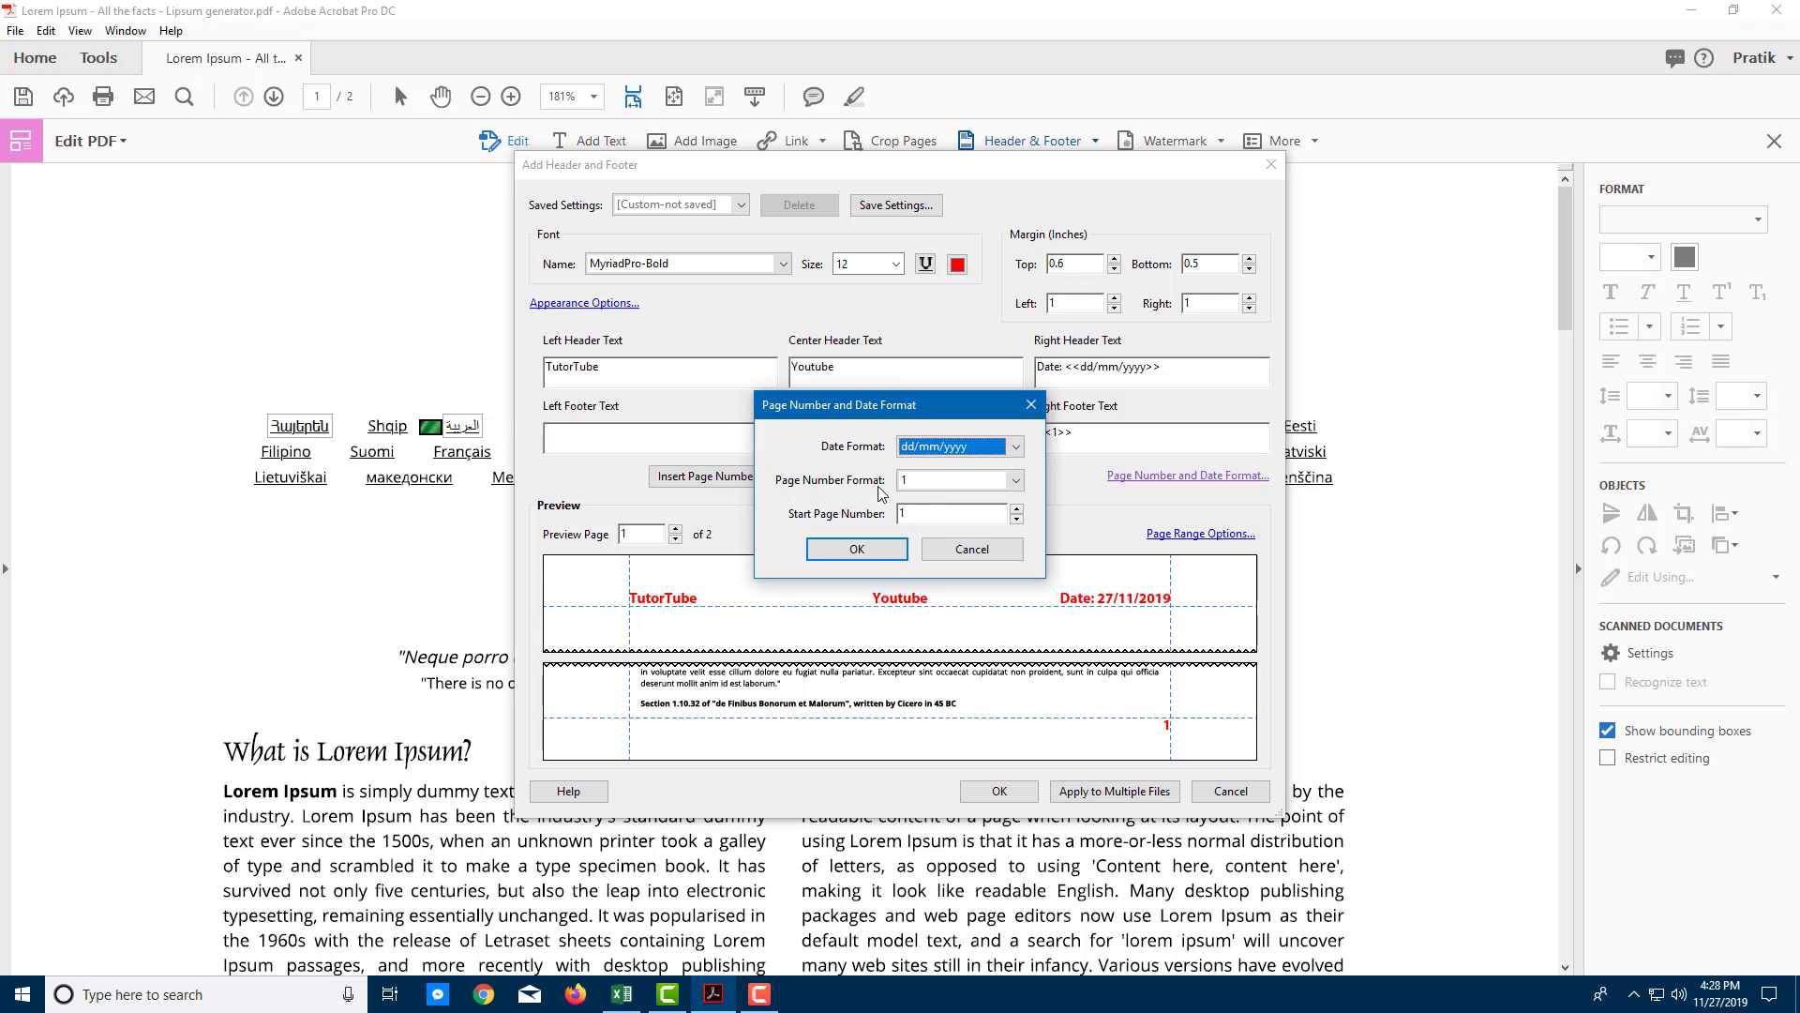
pyautogui.click(1016, 481)
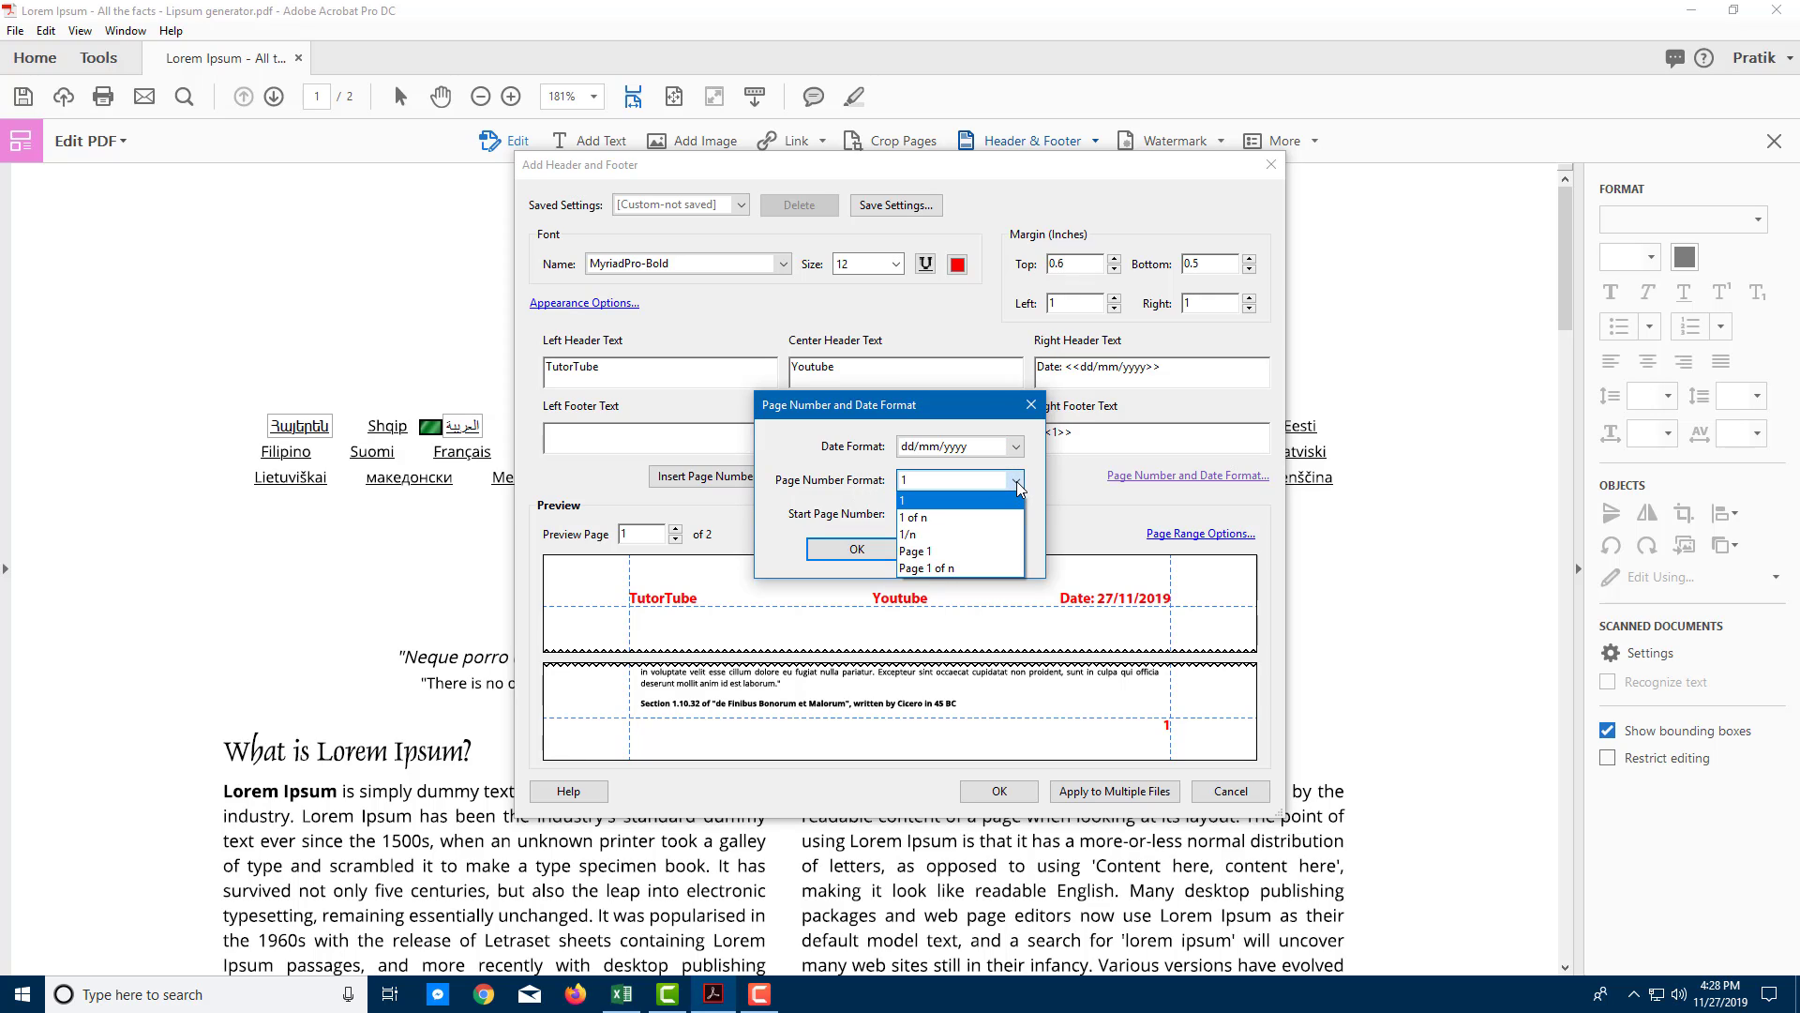
pyautogui.click(971, 551)
pyautogui.click(857, 549)
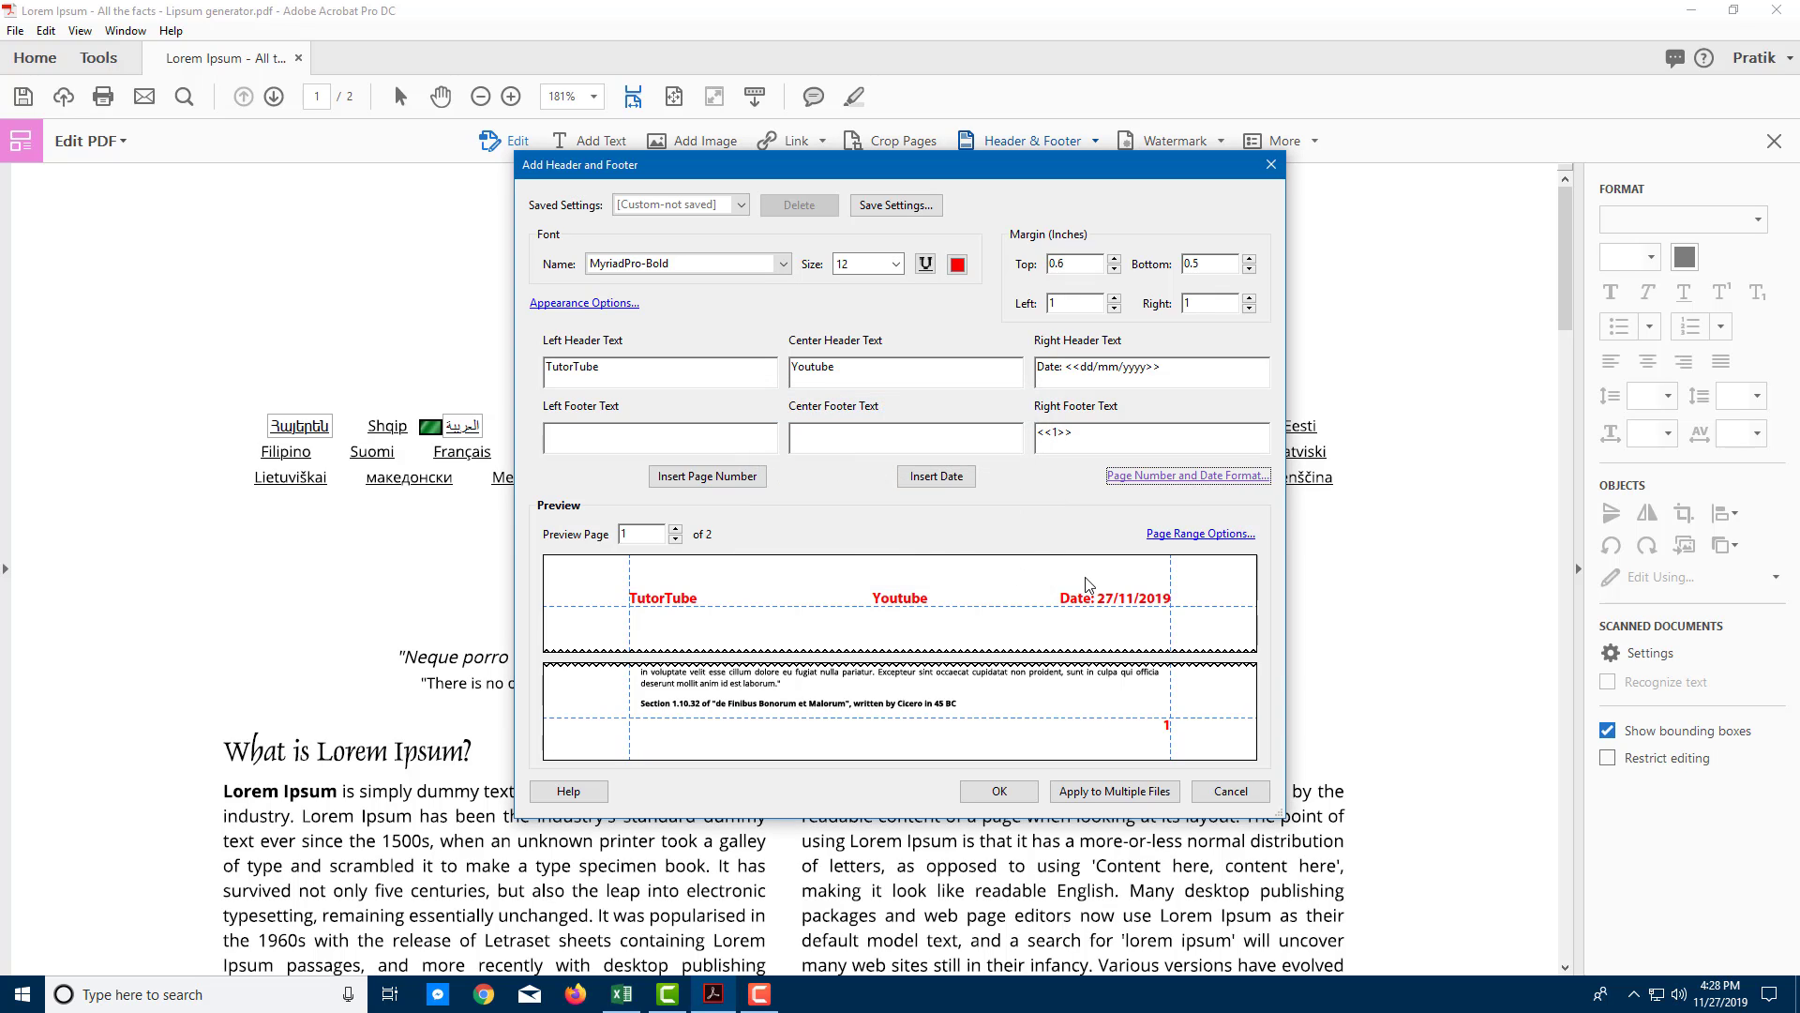
# Replace the plain page number in the right footer with a newly inserted one in "Page 1" format
pyautogui.moveTo(1151, 425); pyautogui.dragTo(866, 425)
pyautogui.press('BackSpace')
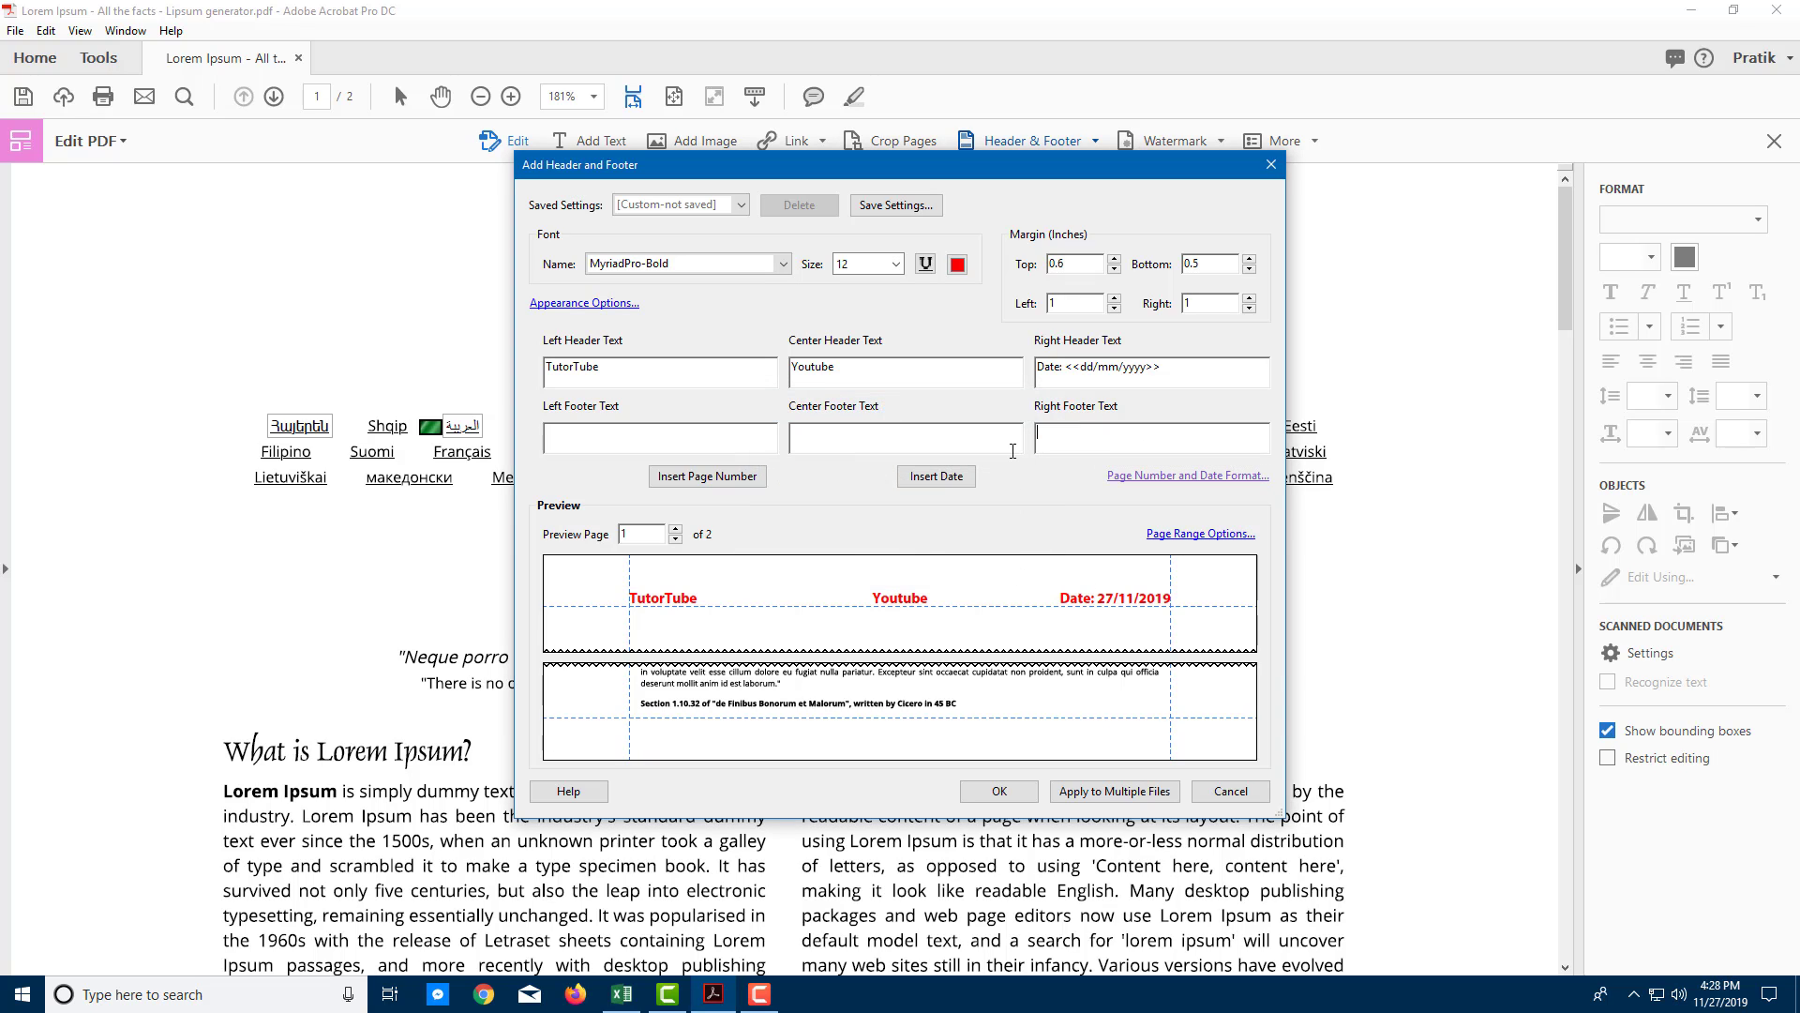
pyautogui.click(746, 485)
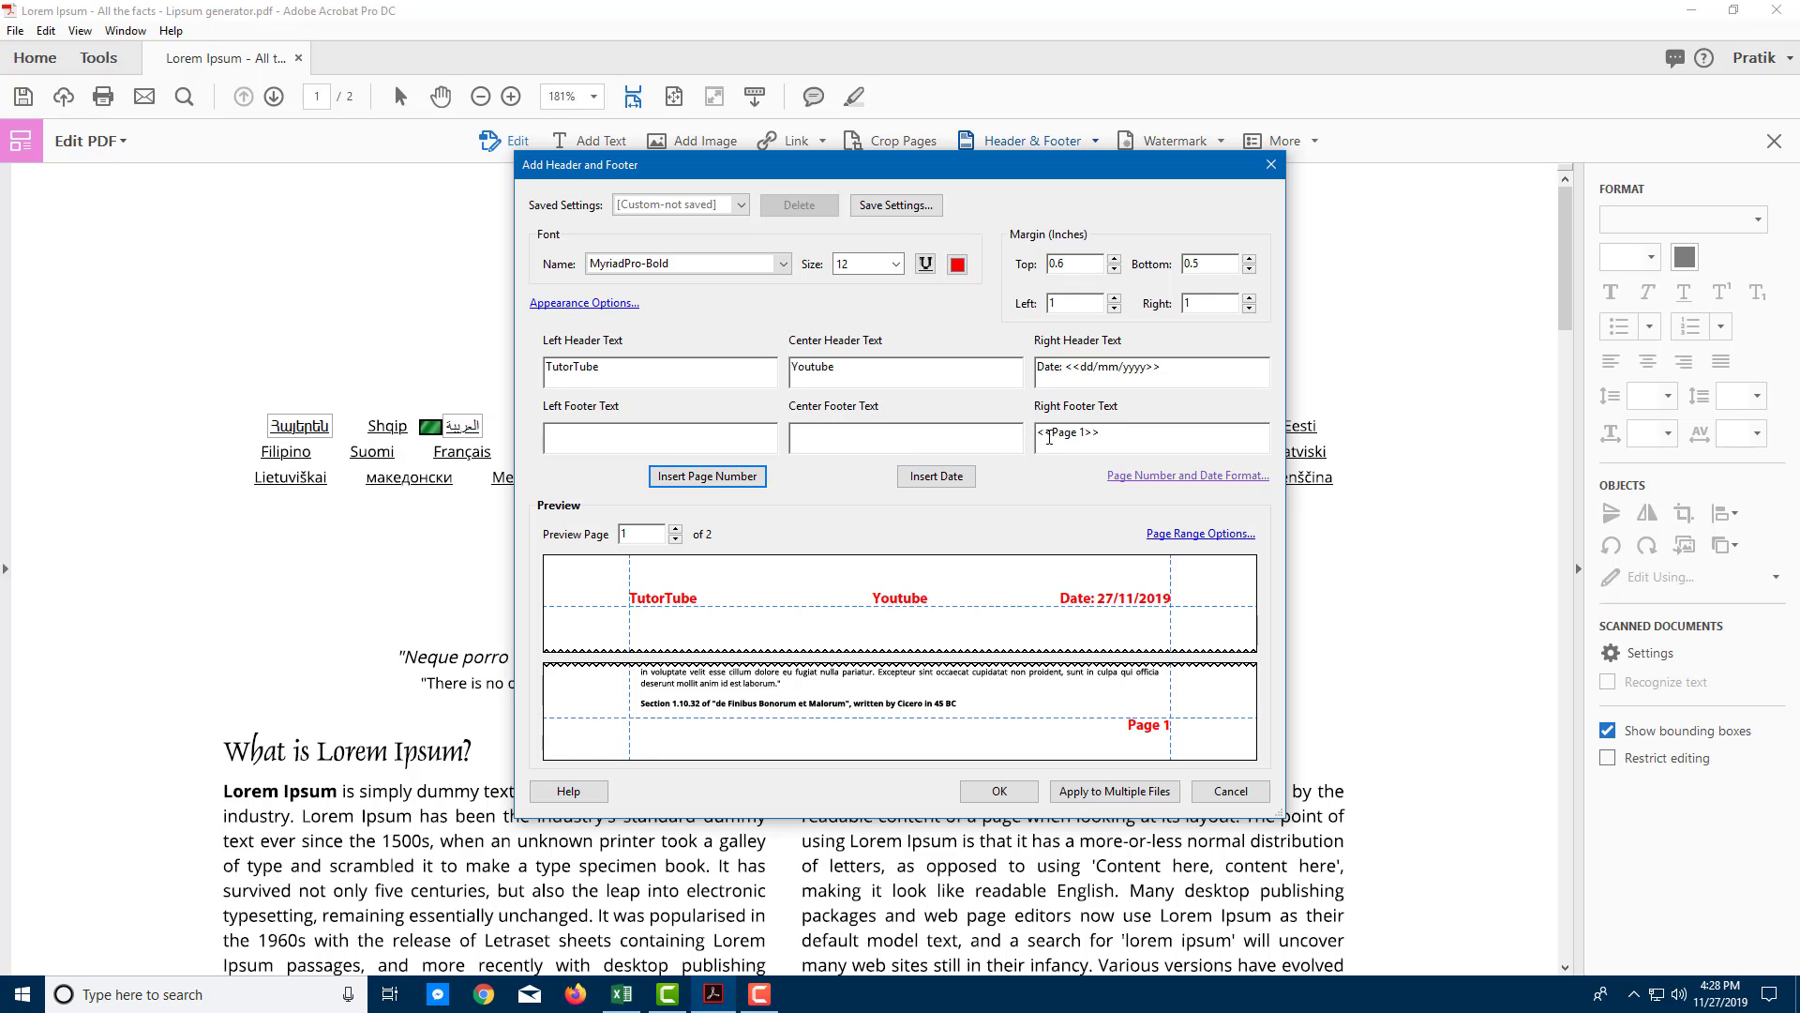
# Enclose the right footer's page number between hyphens, with a space on each side of the number
pyautogui.click(1094, 436)
pyautogui.click(1038, 434)
pyautogui.write('- ')
pyautogui.write('-')
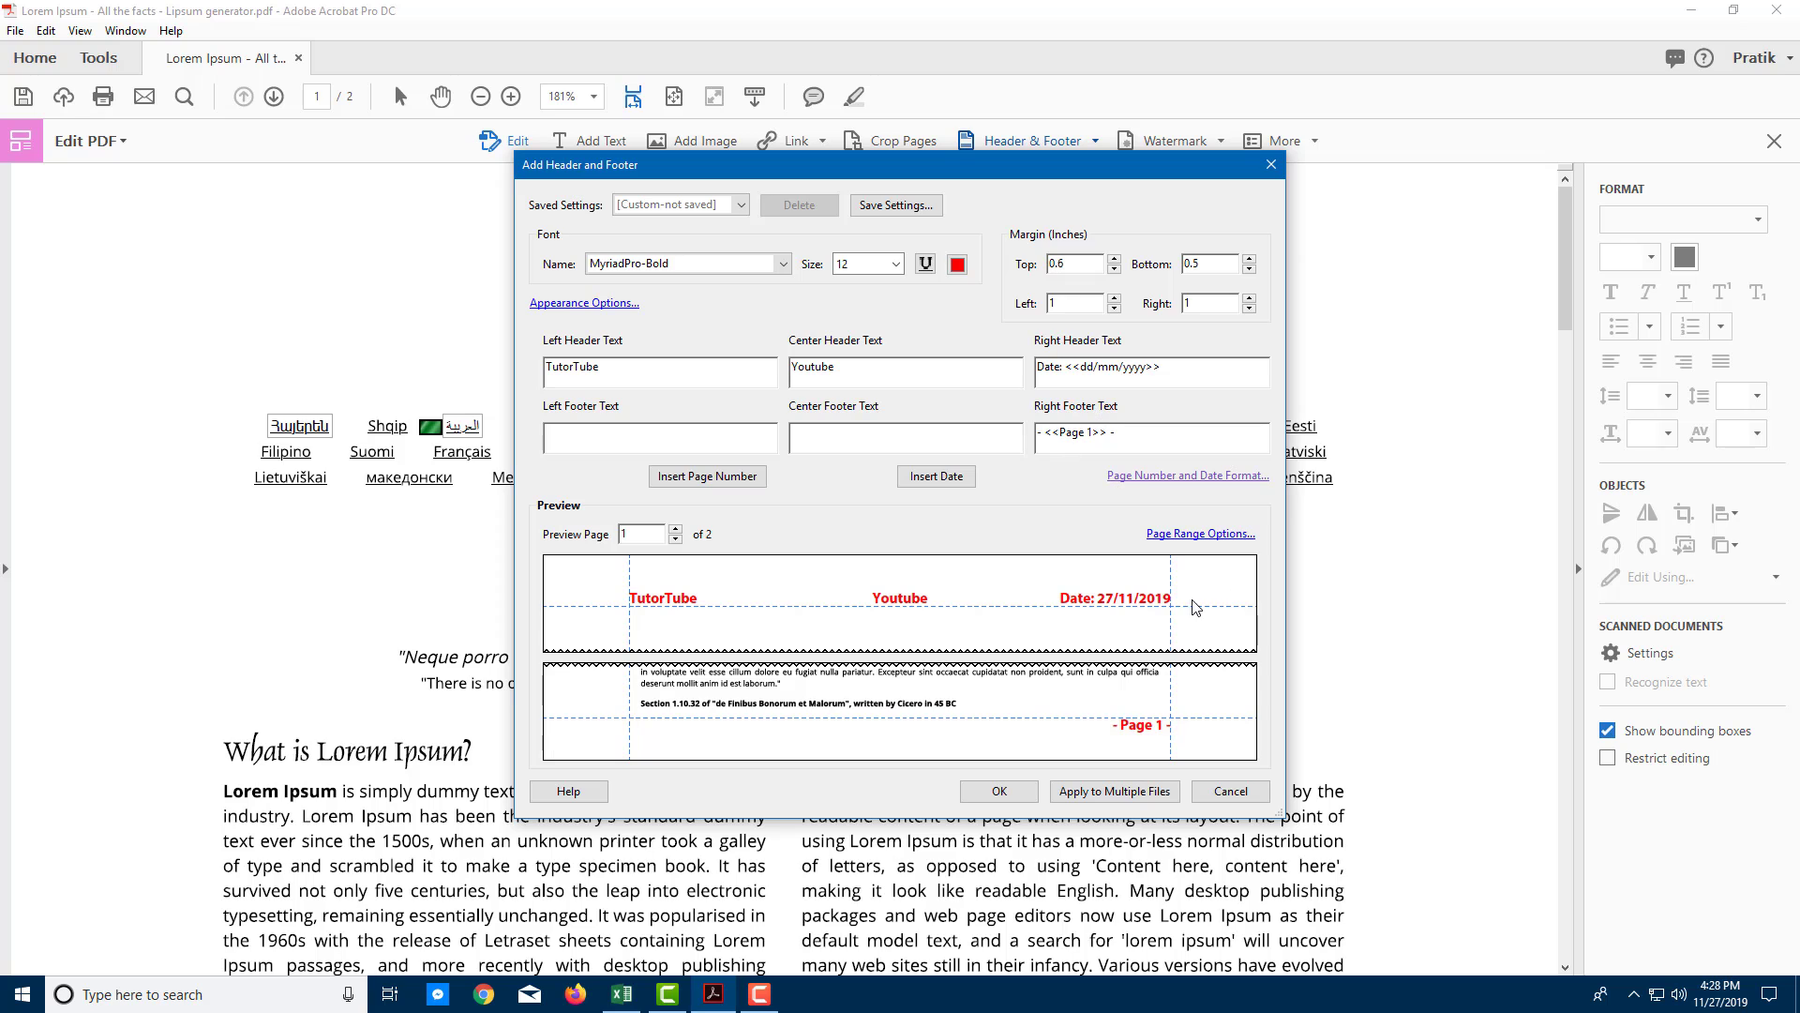
# Try green and dark green as the header and footer text colour, and set it back to red
pyautogui.click(957, 264)
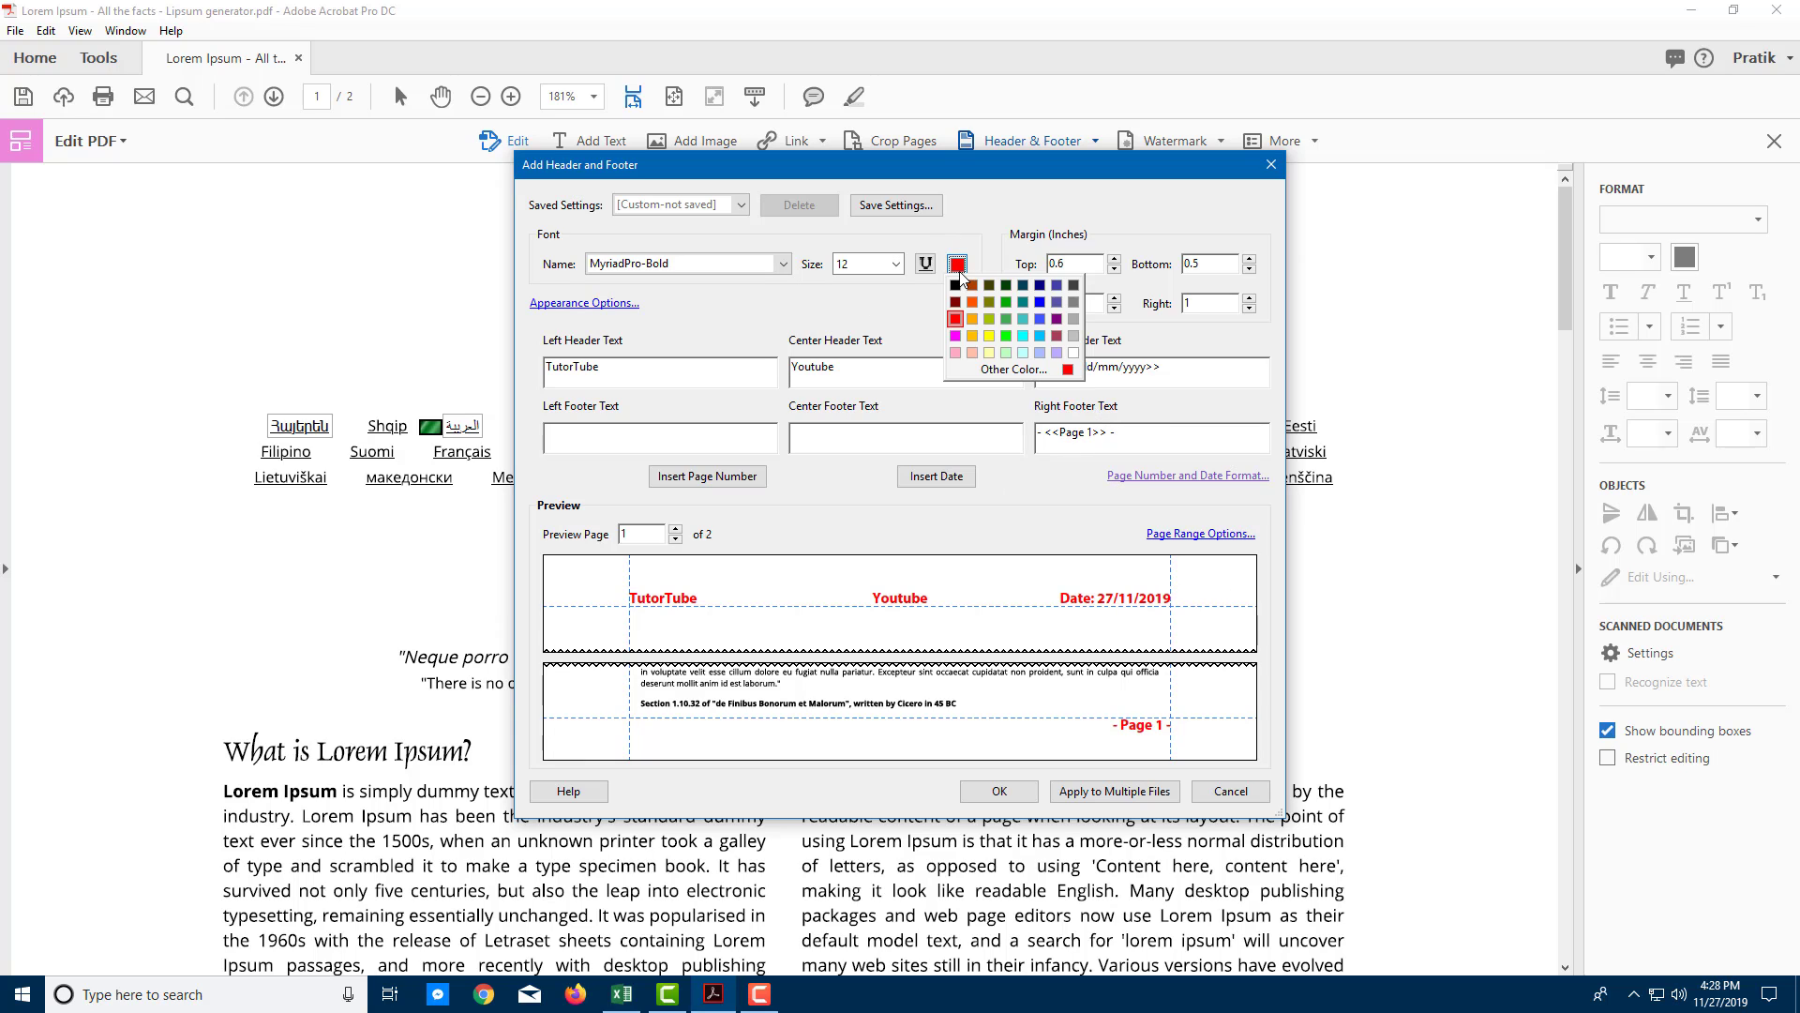
pyautogui.click(1007, 302)
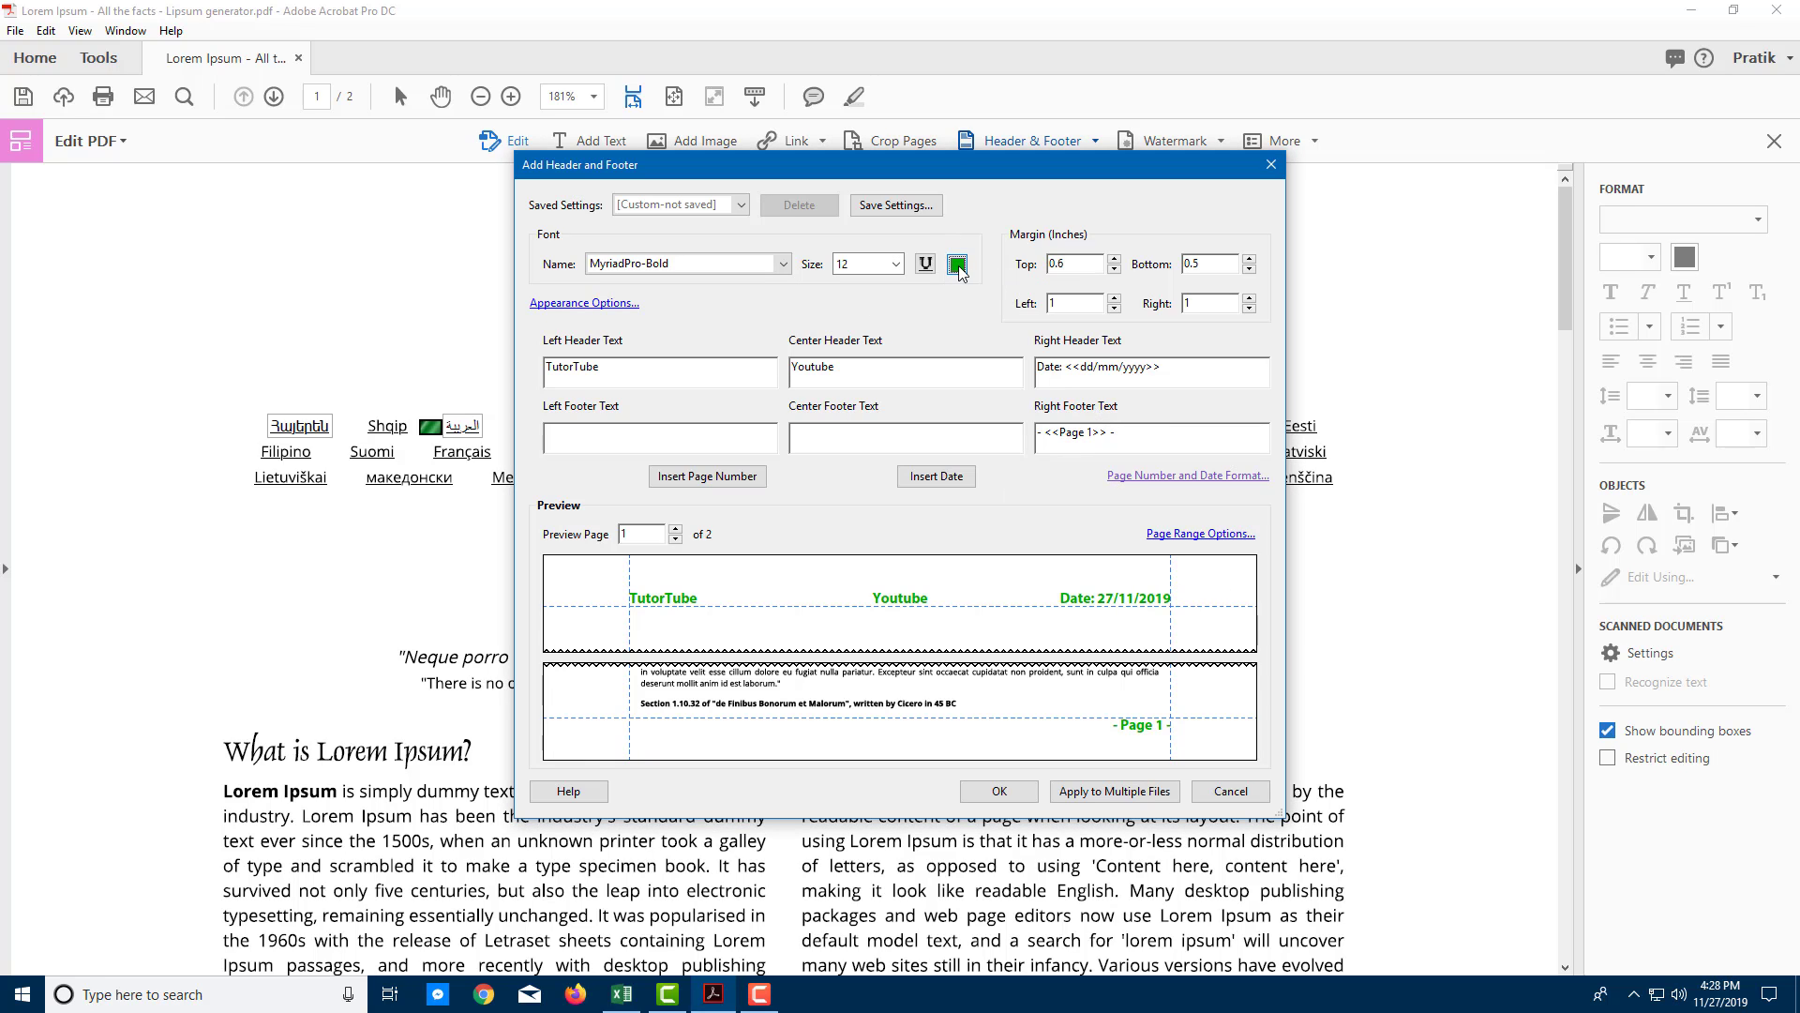
pyautogui.click(1005, 285)
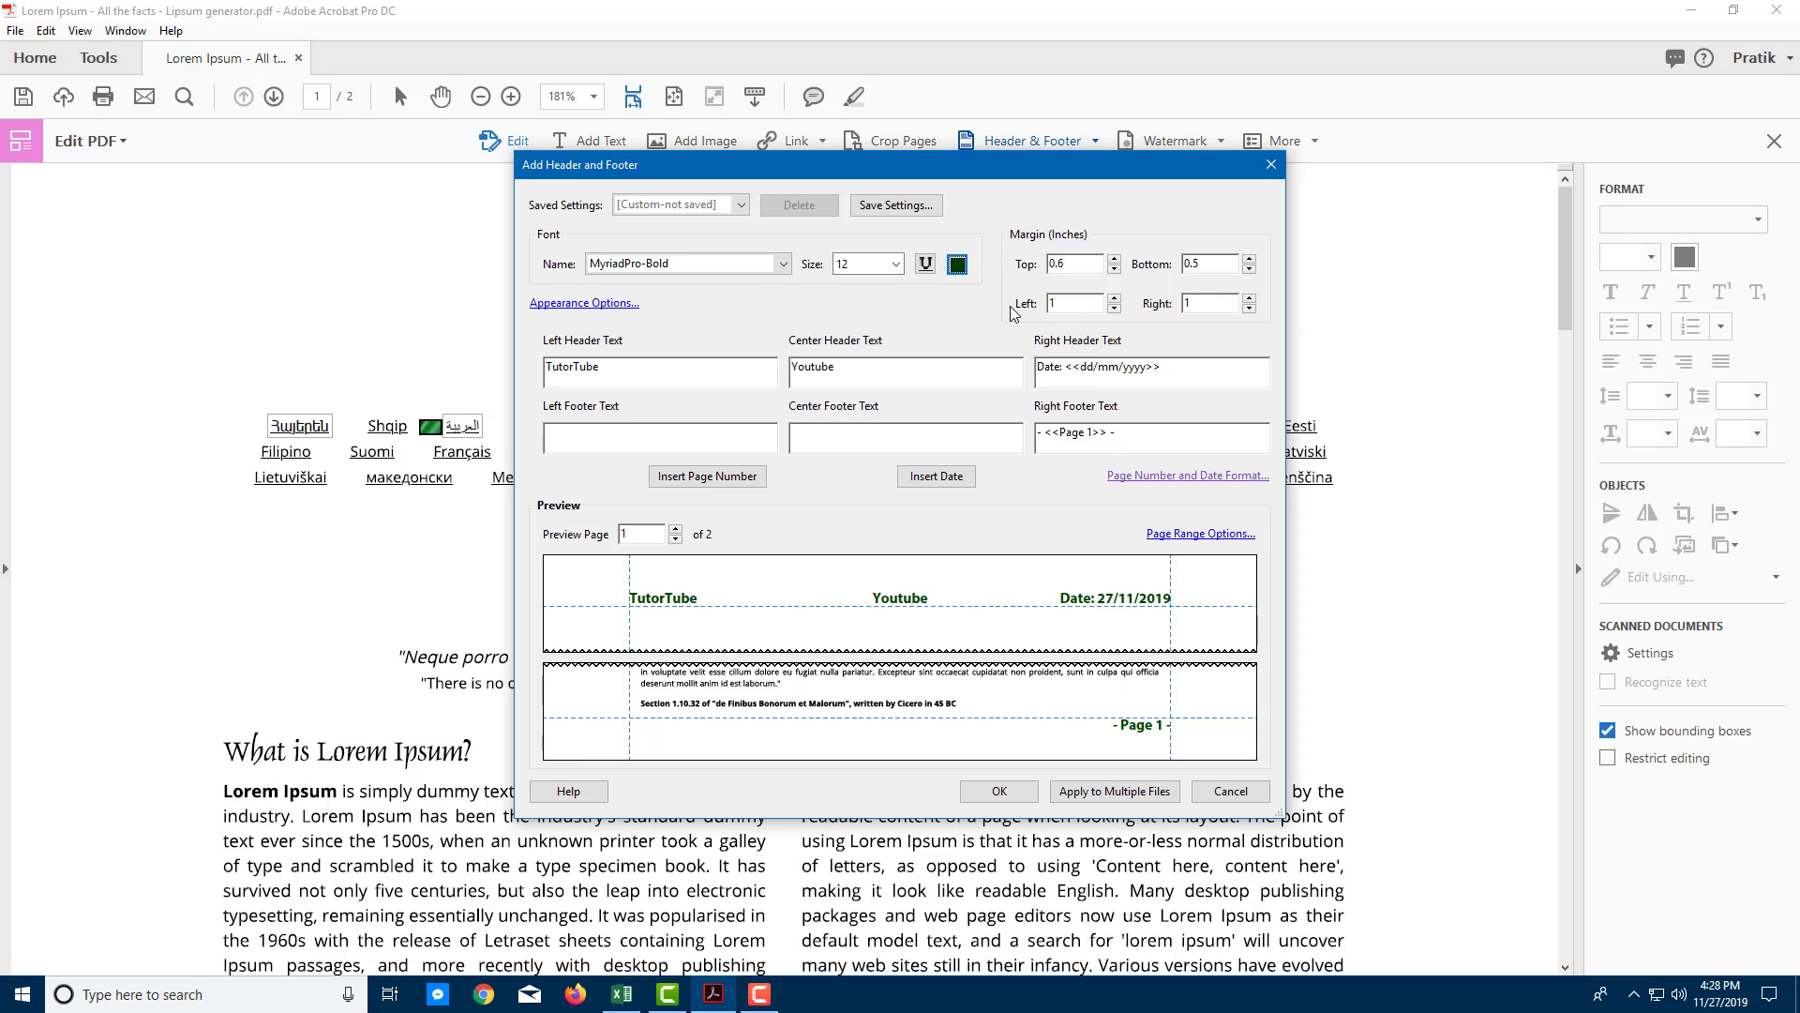
pyautogui.click(957, 265)
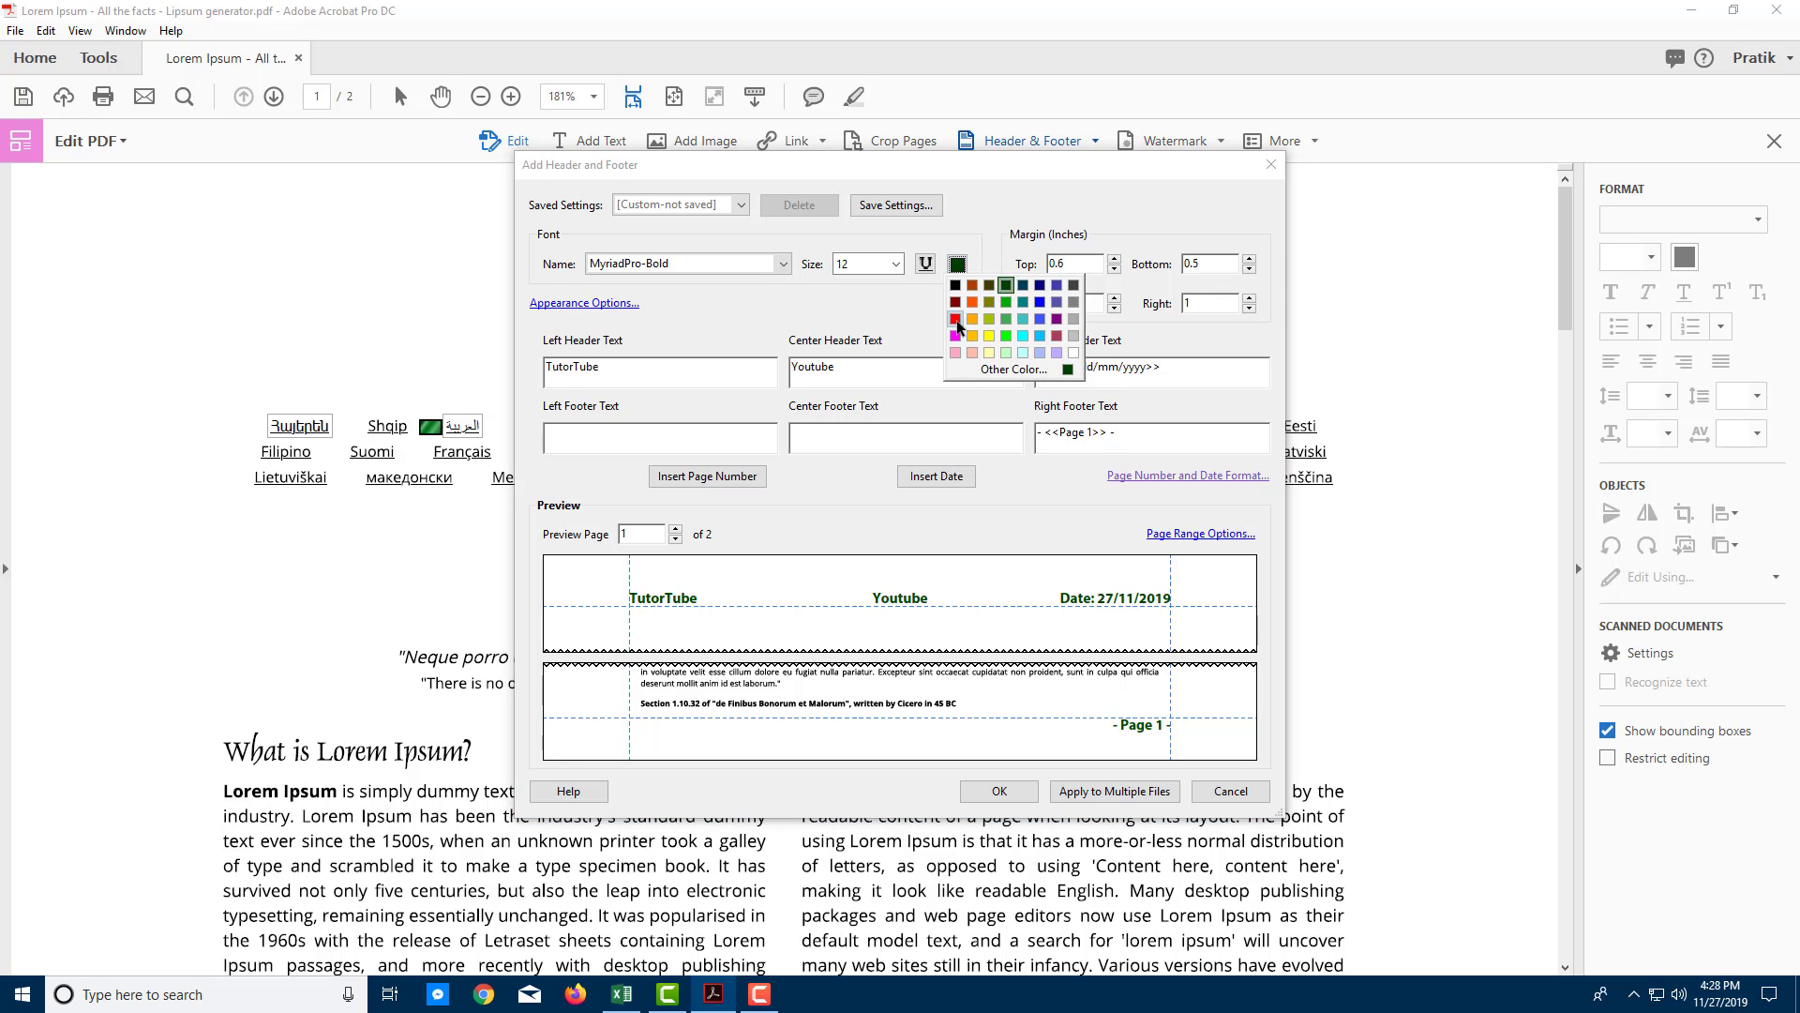
pyautogui.click(956, 320)
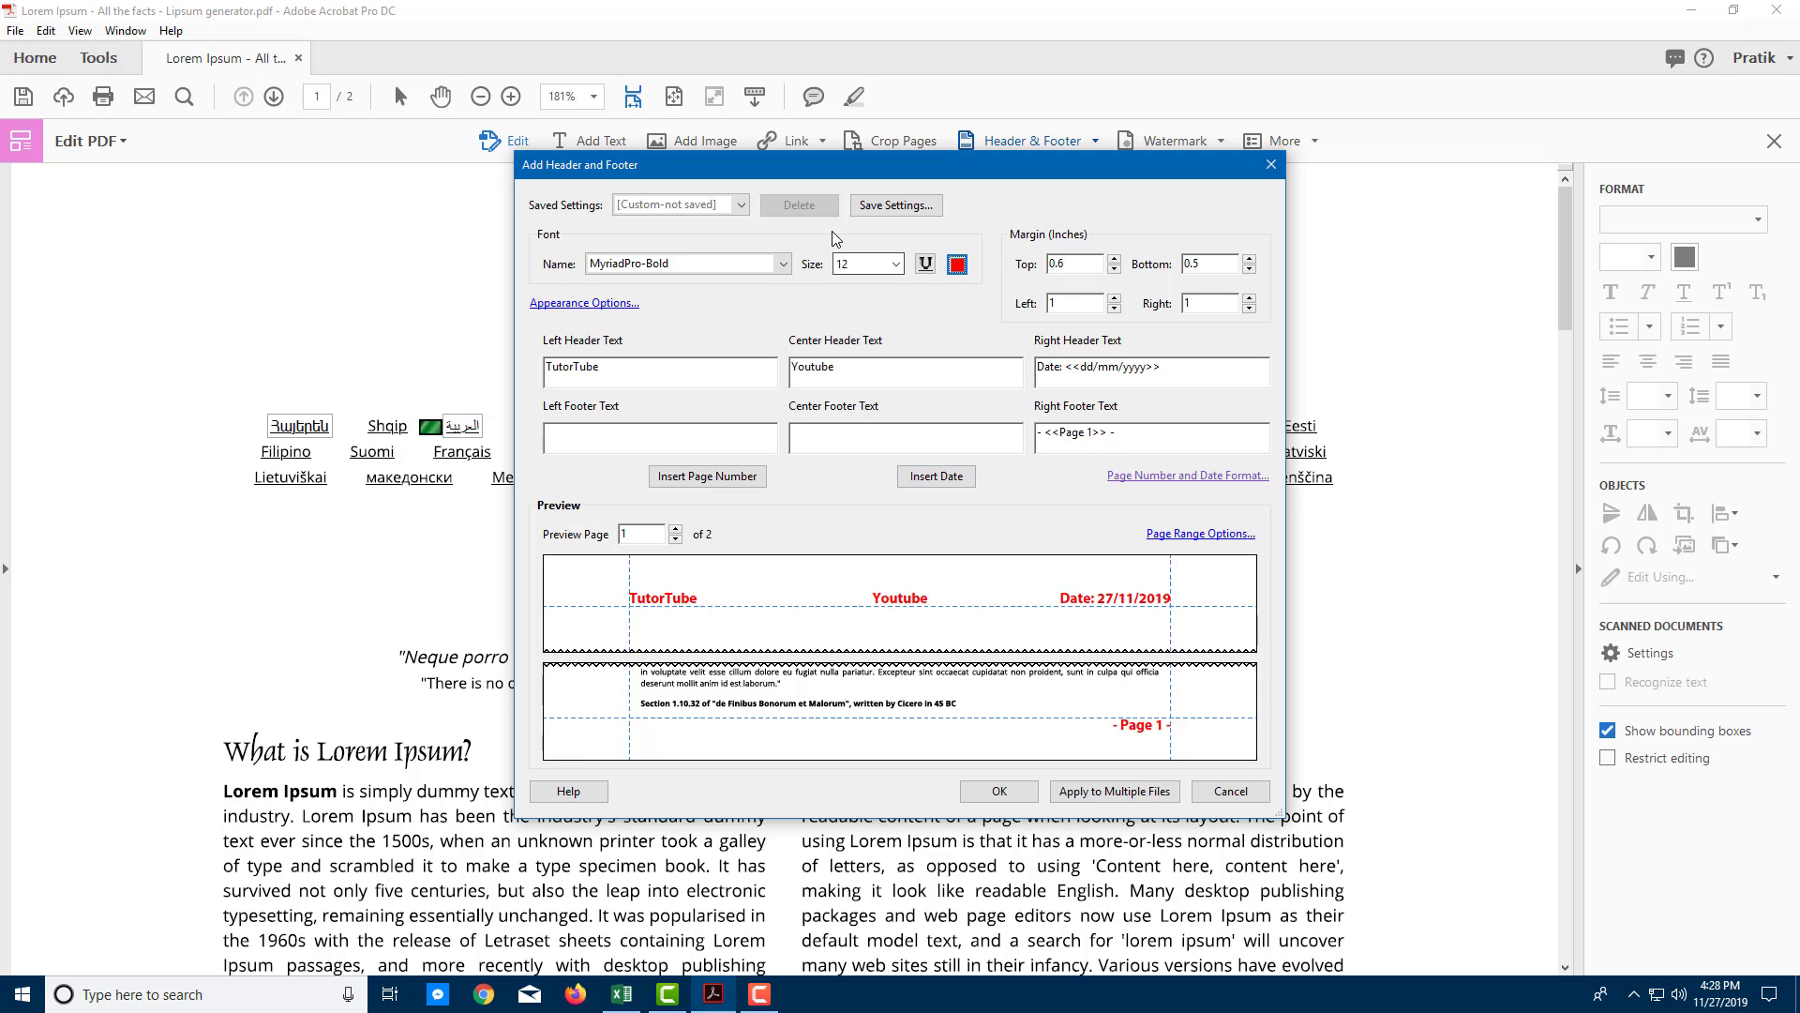
# Save the current header and footer settings as "Preset" and select that preset from the saved settings
pyautogui.click(875, 208)
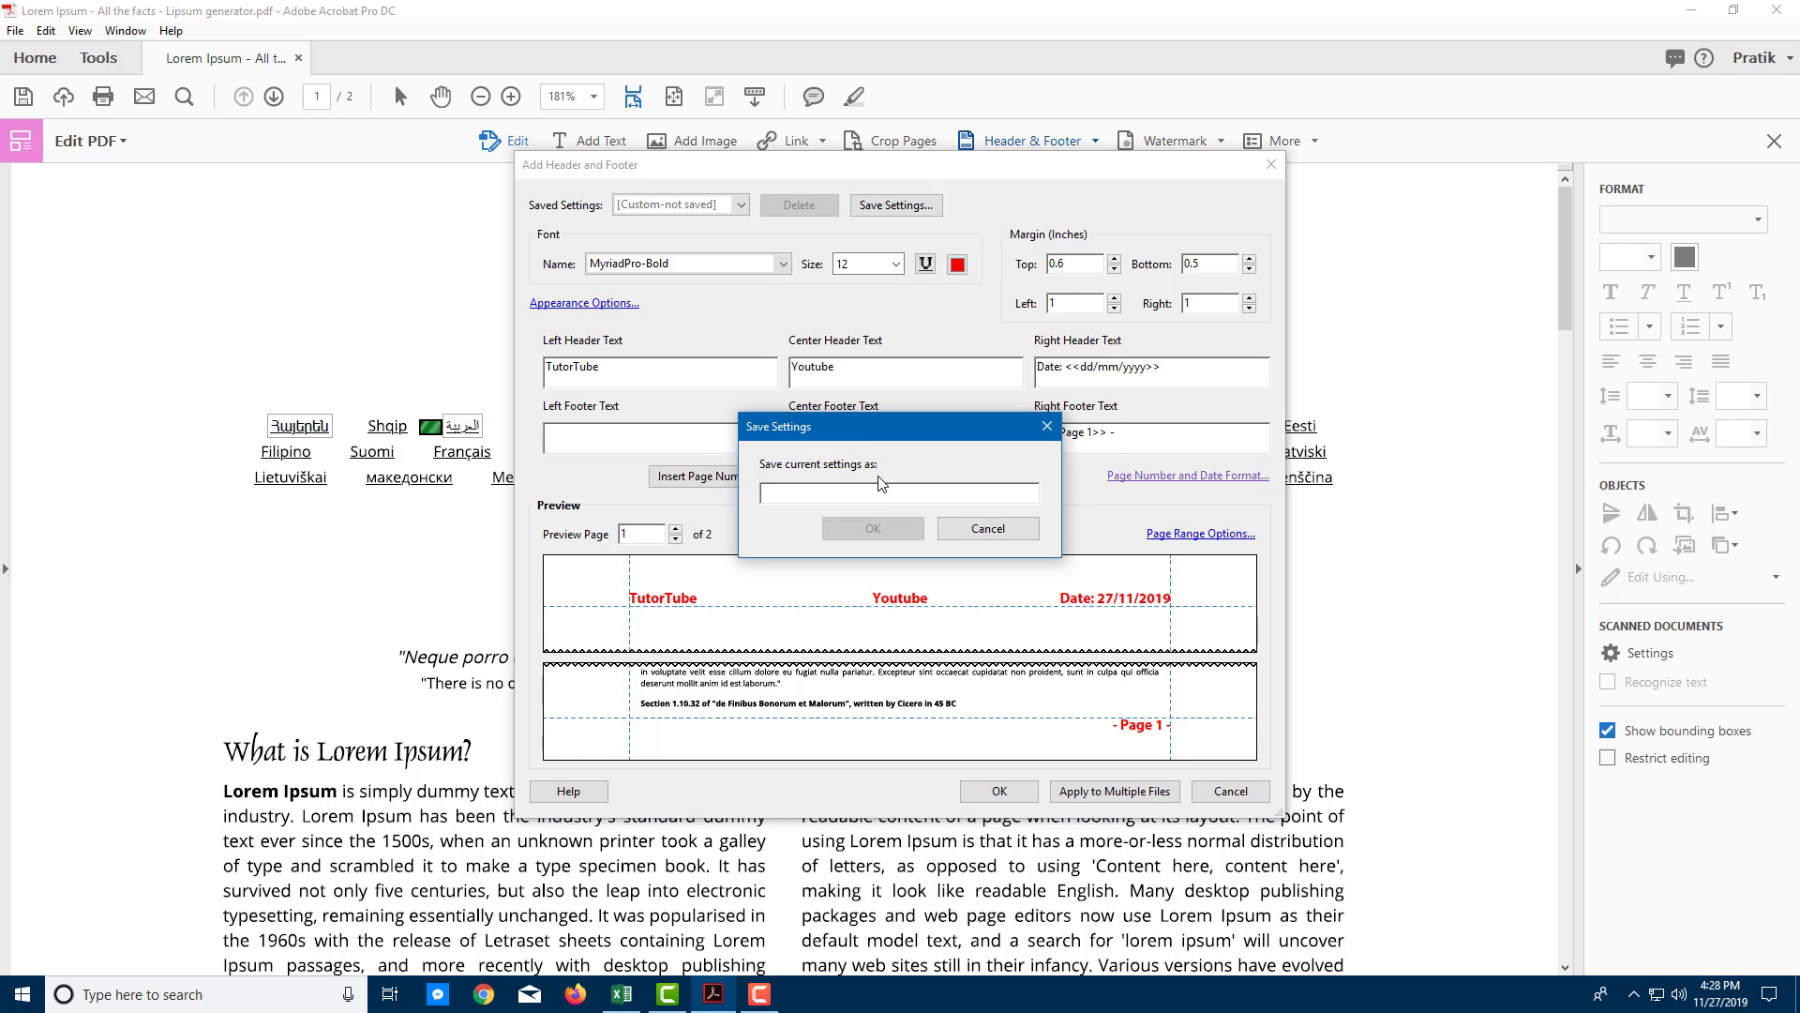
pyautogui.write('Pres')
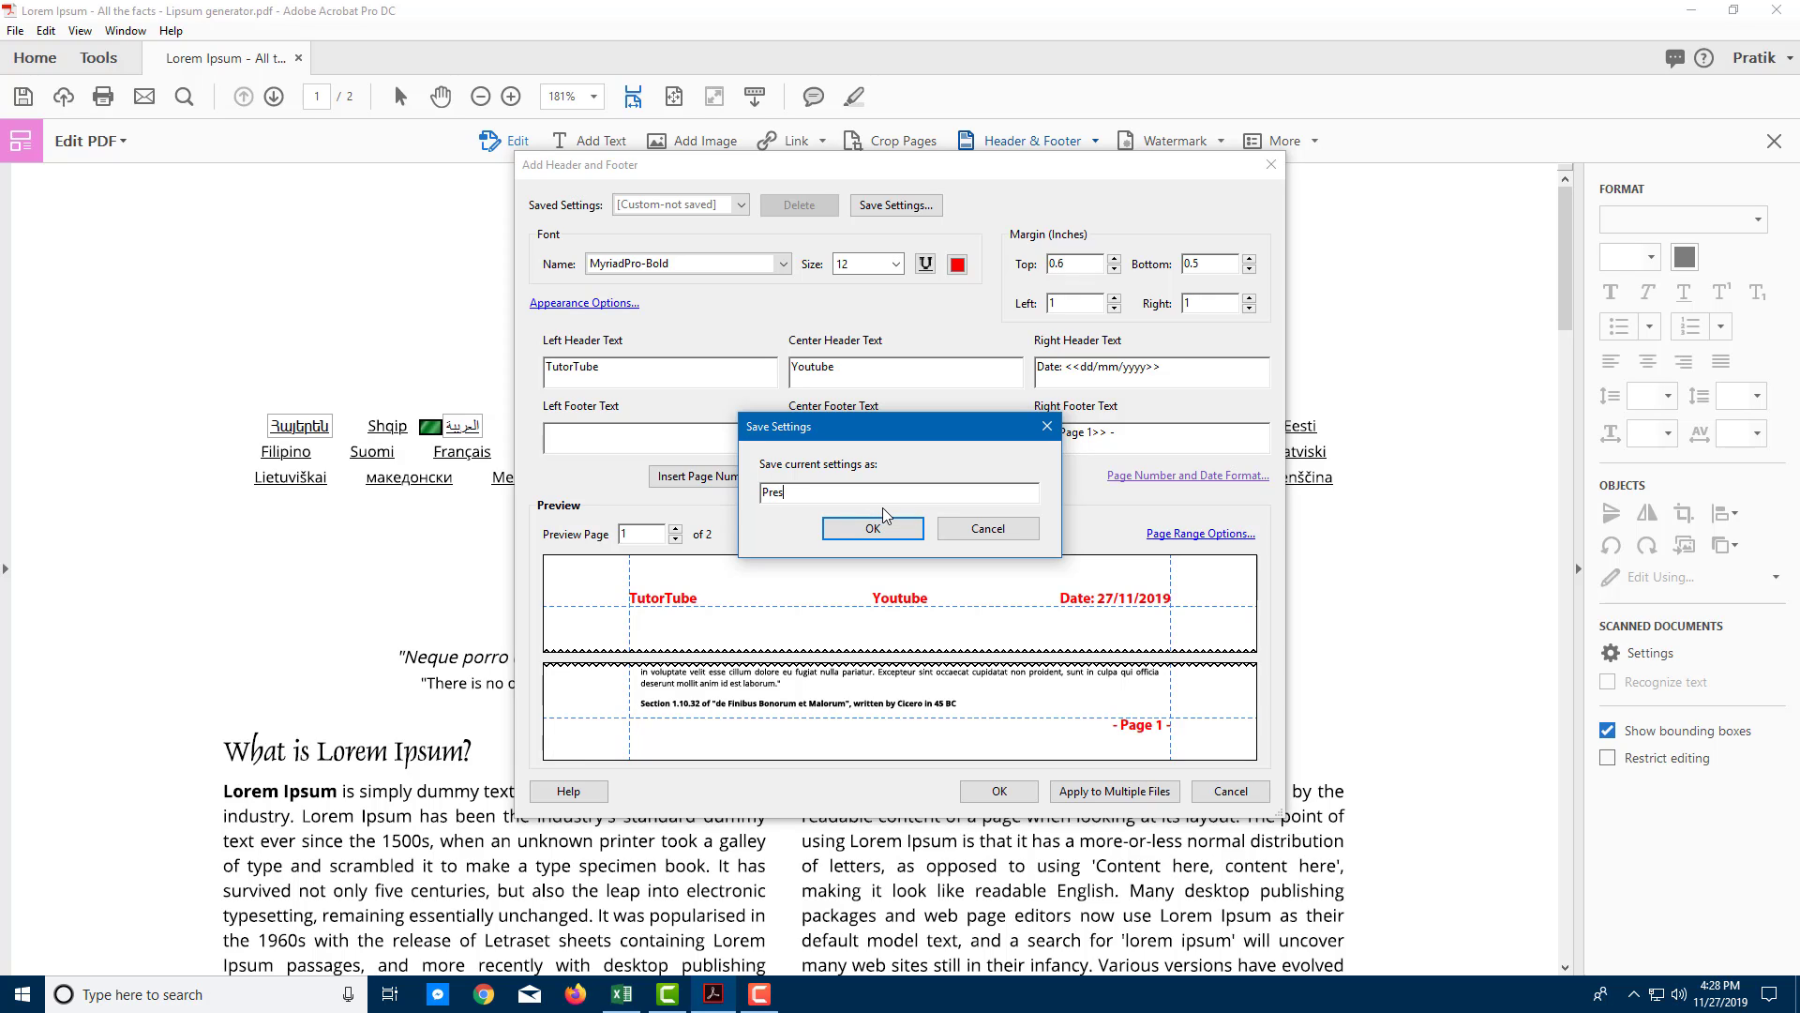
pyautogui.write('et')
pyautogui.click(877, 528)
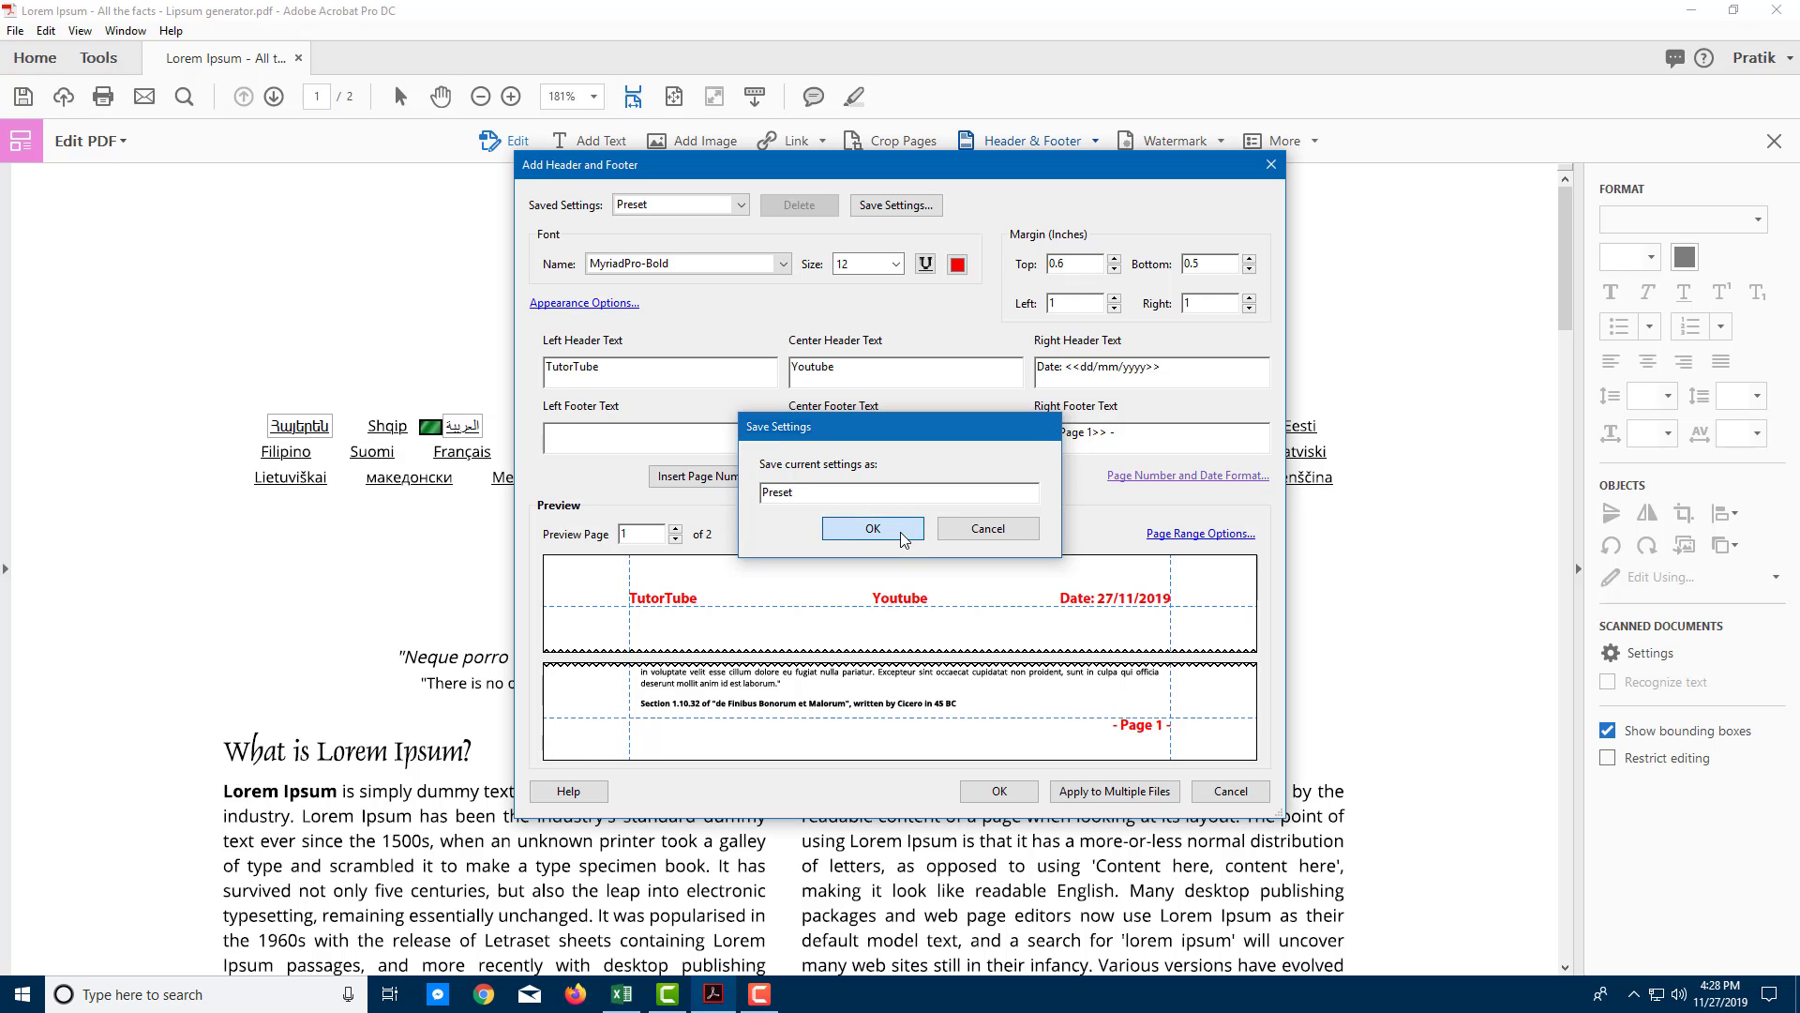
pyautogui.click(742, 208)
pyautogui.click(718, 251)
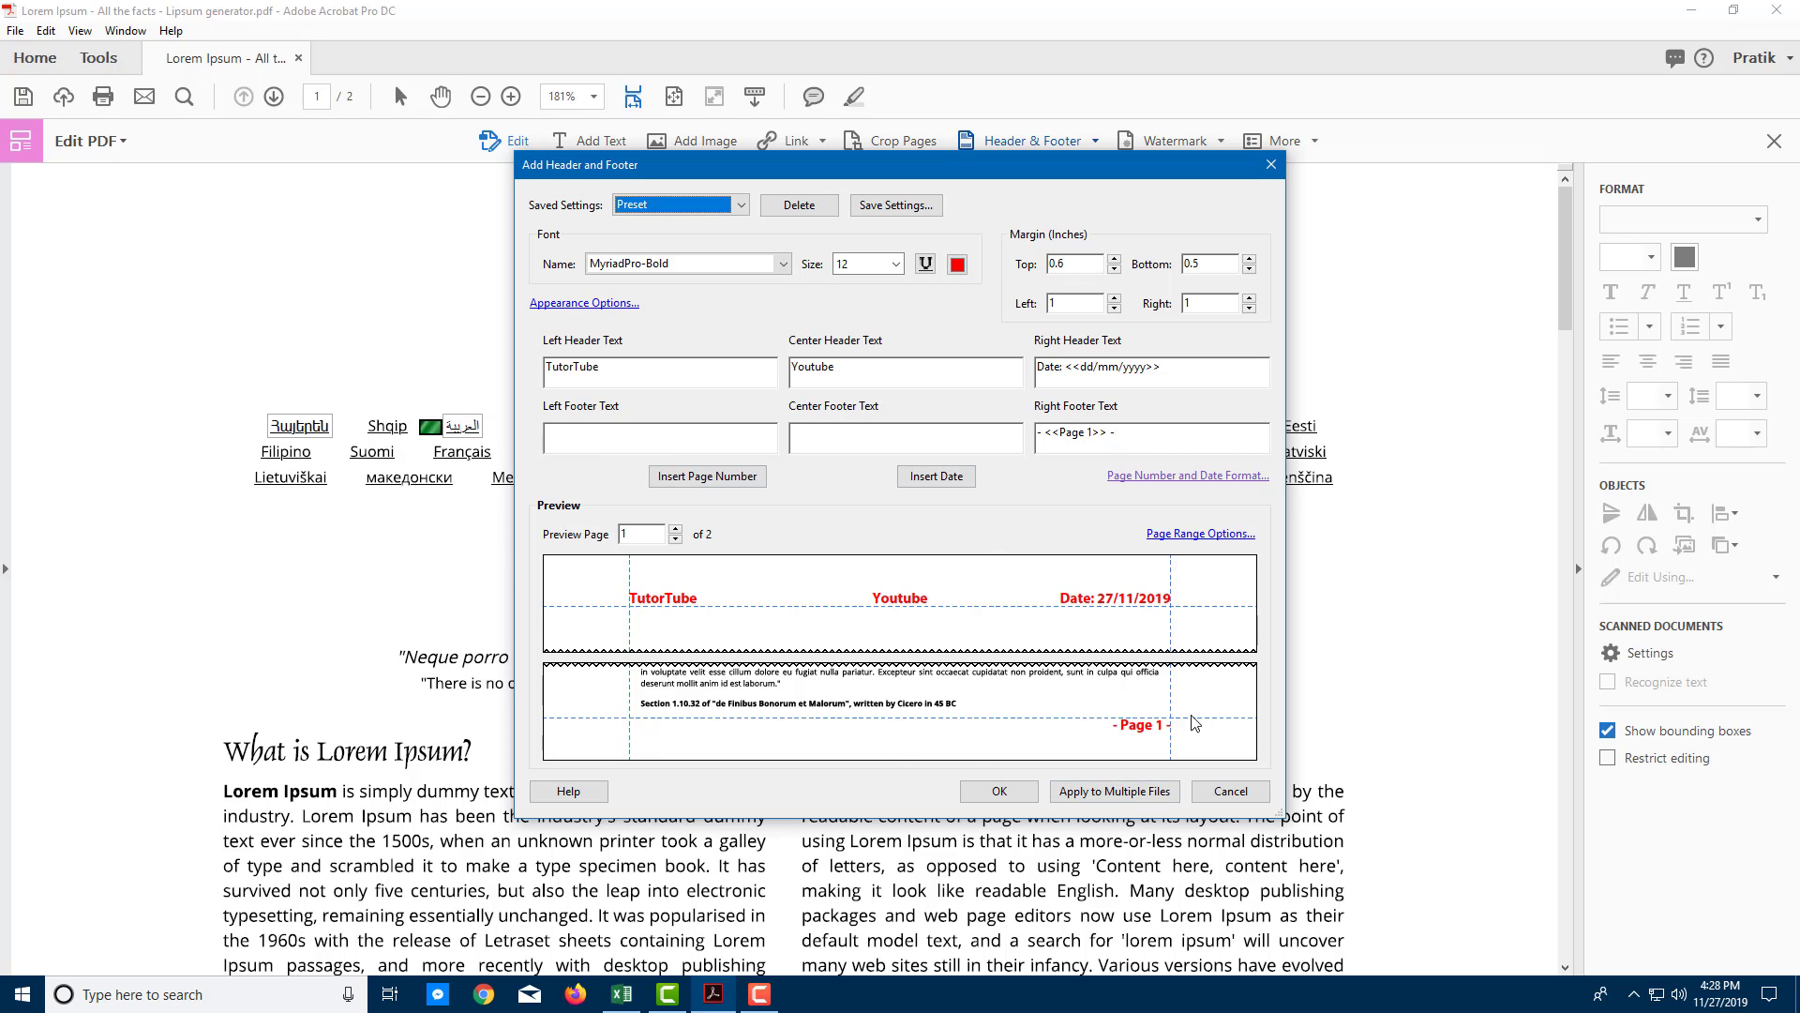
# Apply the header and footer to the document and check them on both pages
pyautogui.click(999, 790)
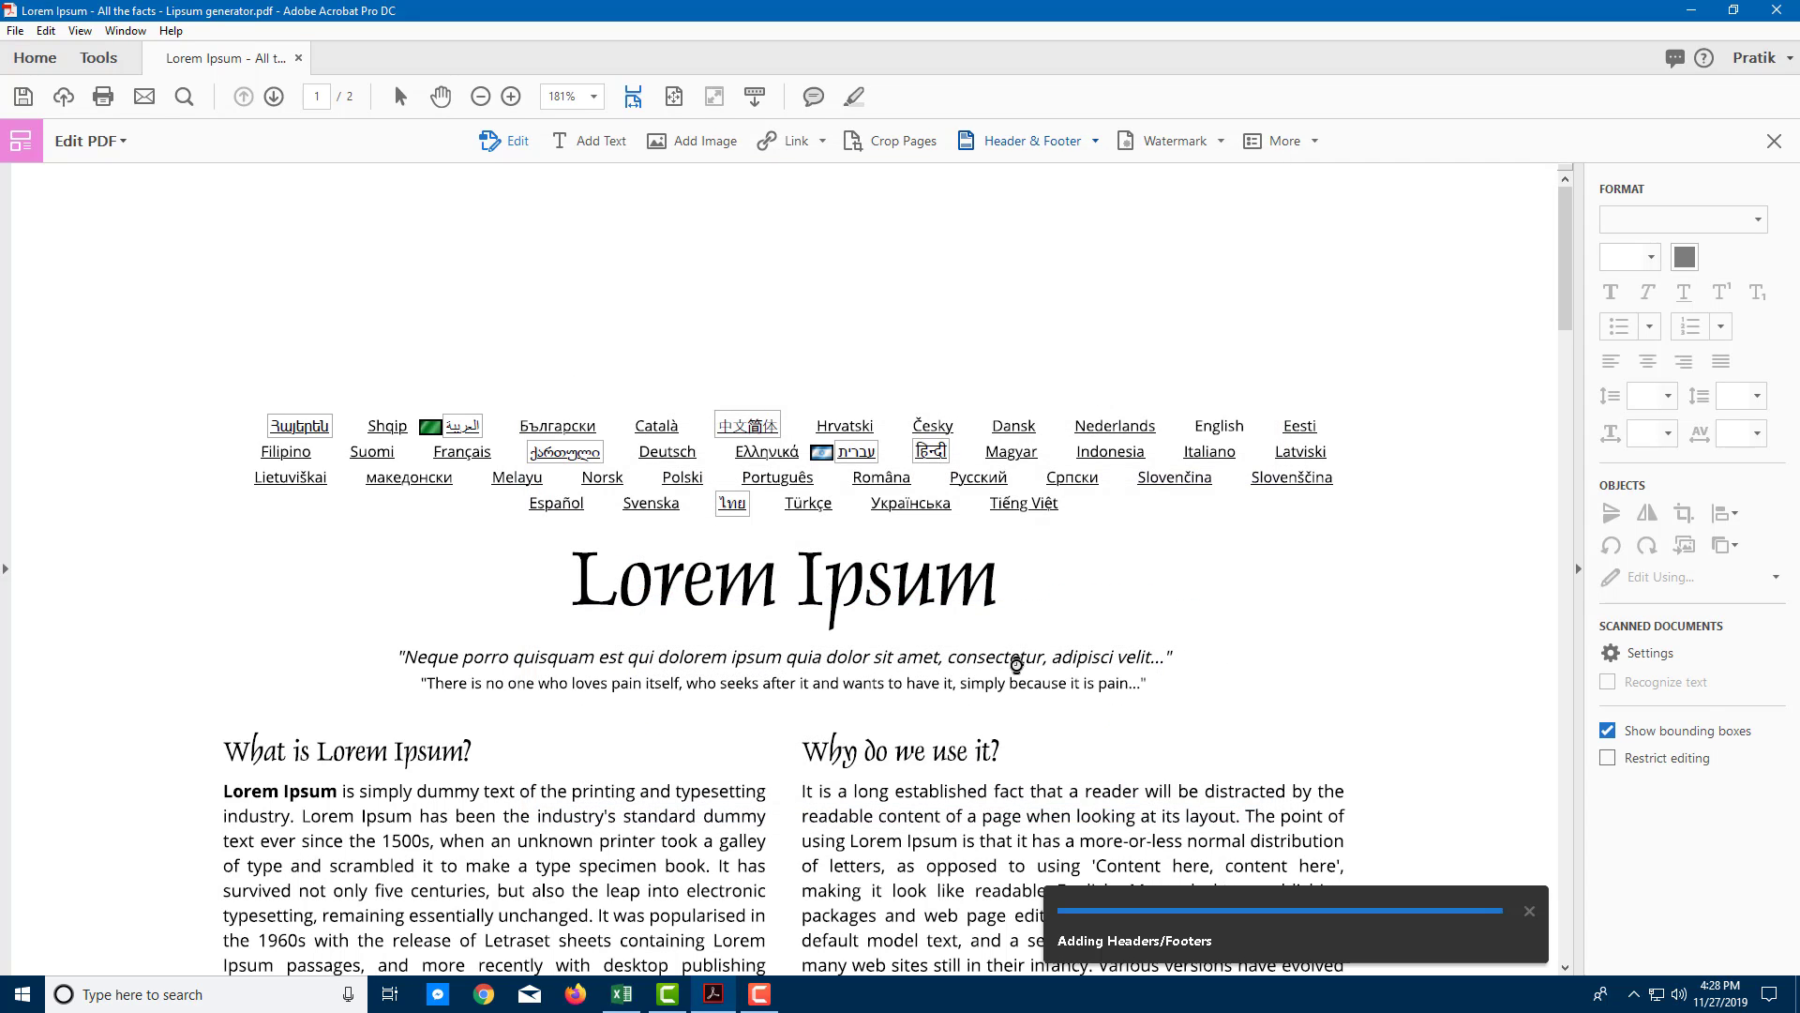
pyautogui.scroll(-20, 1017, 663)
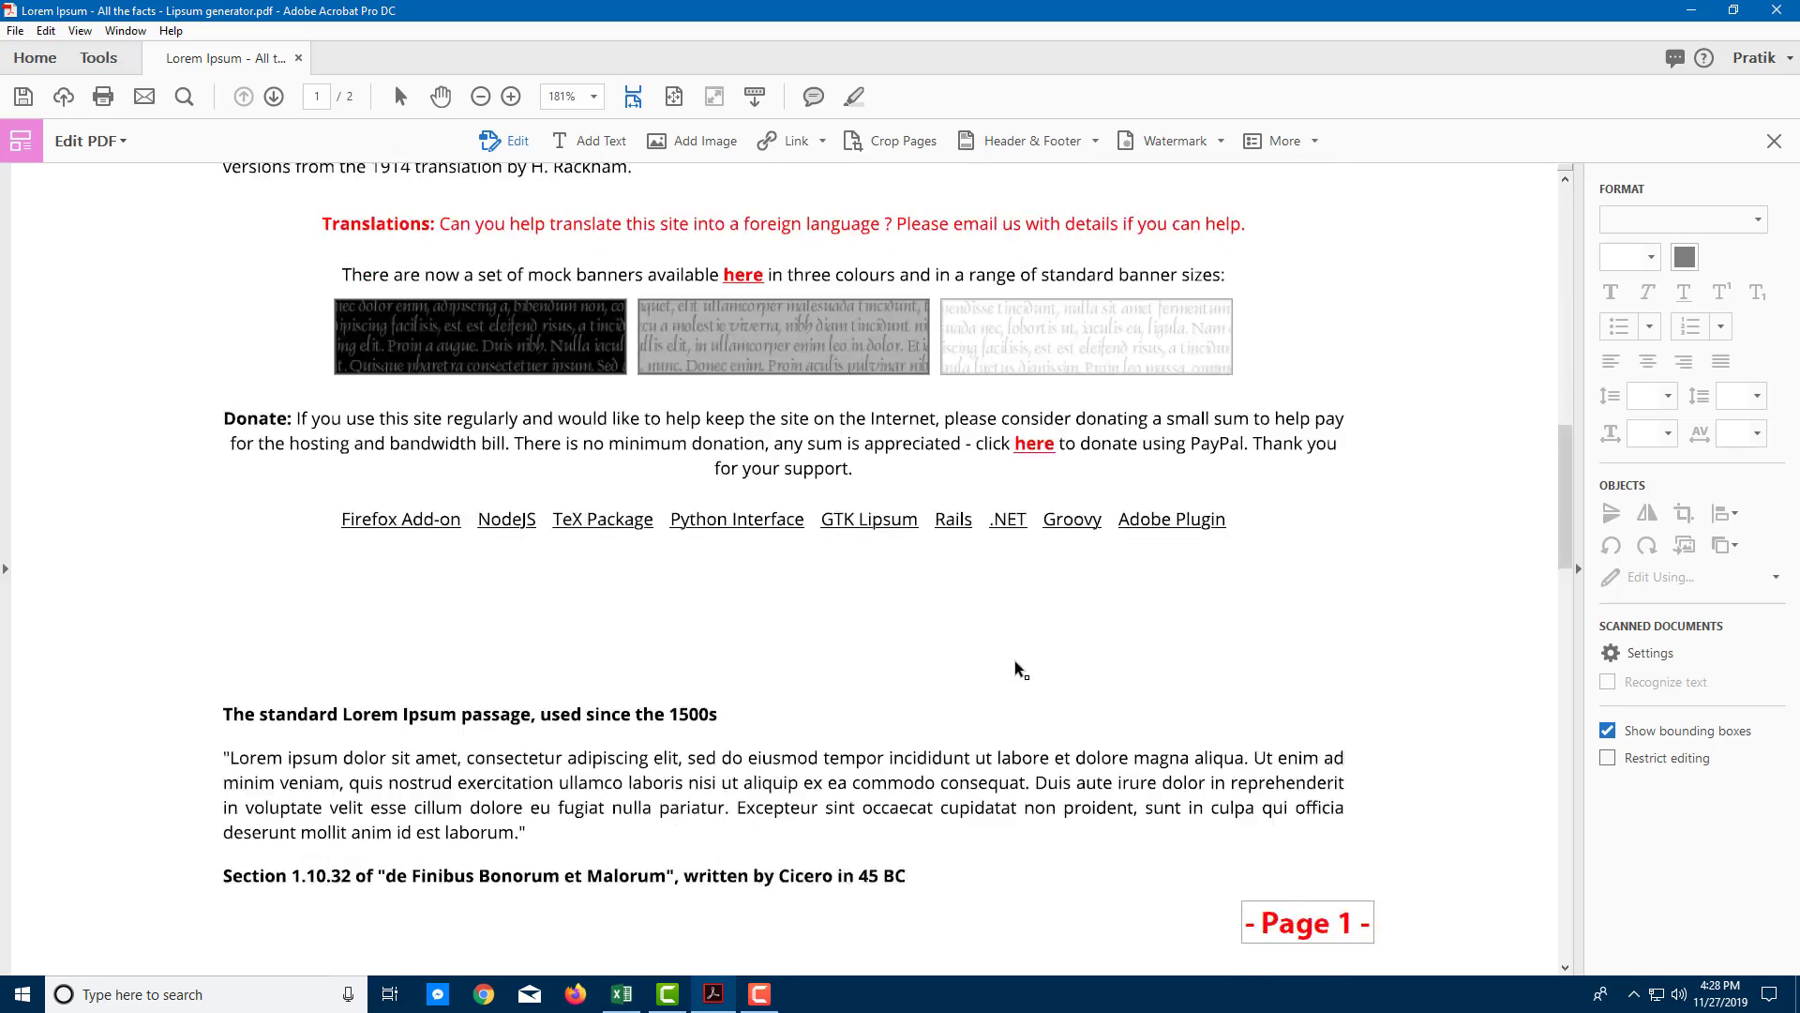
pyautogui.scroll(-20, 1017, 663)
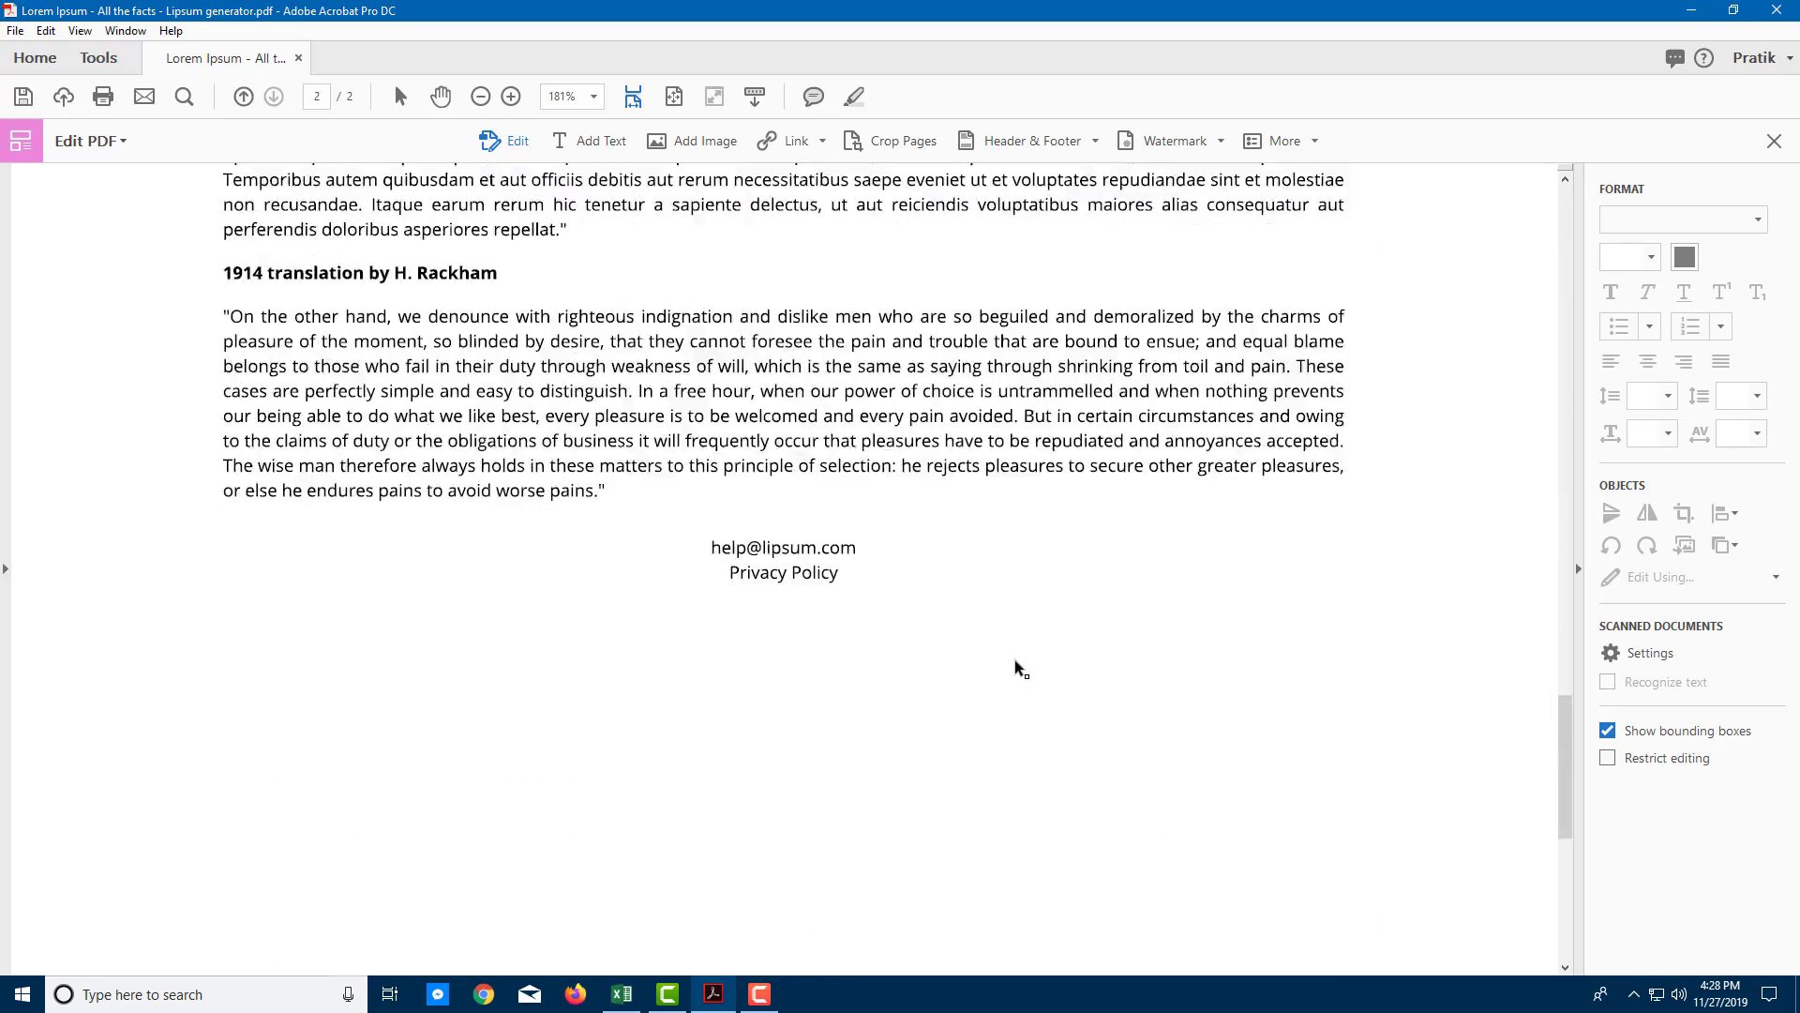
pyautogui.scroll(-5, 1015, 660)
pyautogui.scroll(15, 1015, 660)
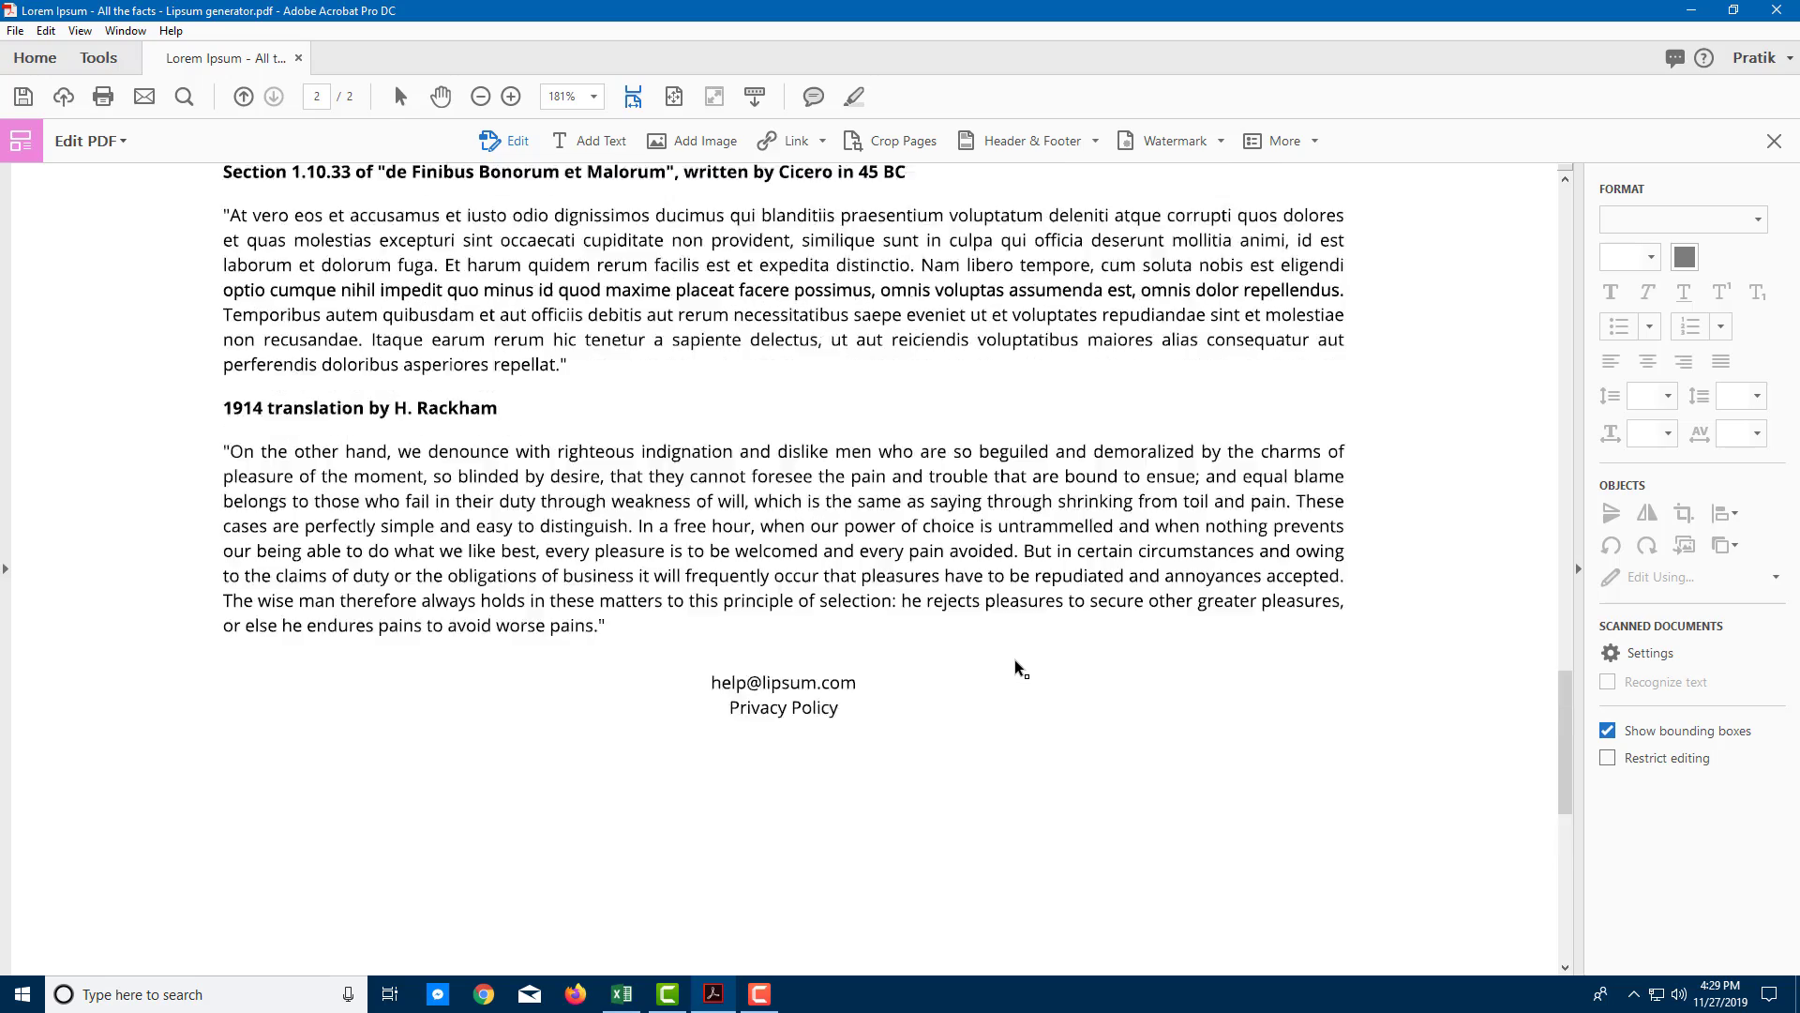
pyautogui.scroll(5, 1015, 660)
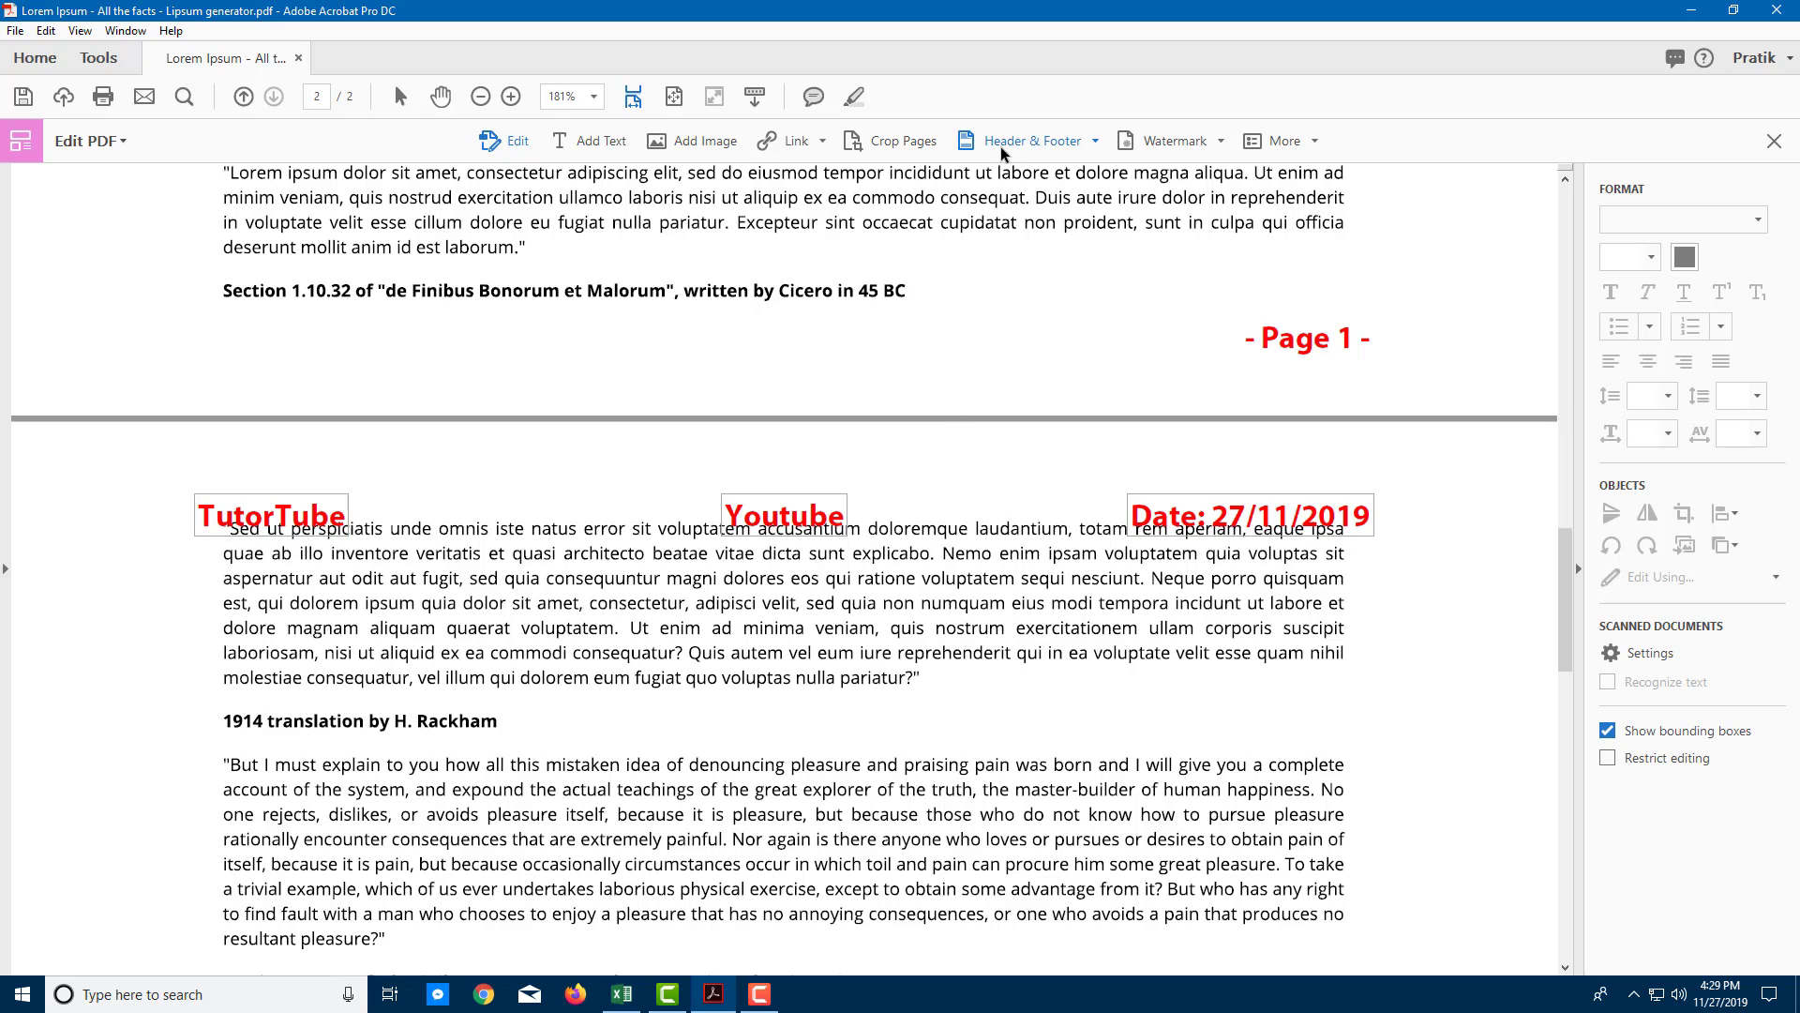
# Update the existing header and footer with font size 10 and a smaller top margin that moves the header closer to the page edge
pyautogui.click(1057, 142)
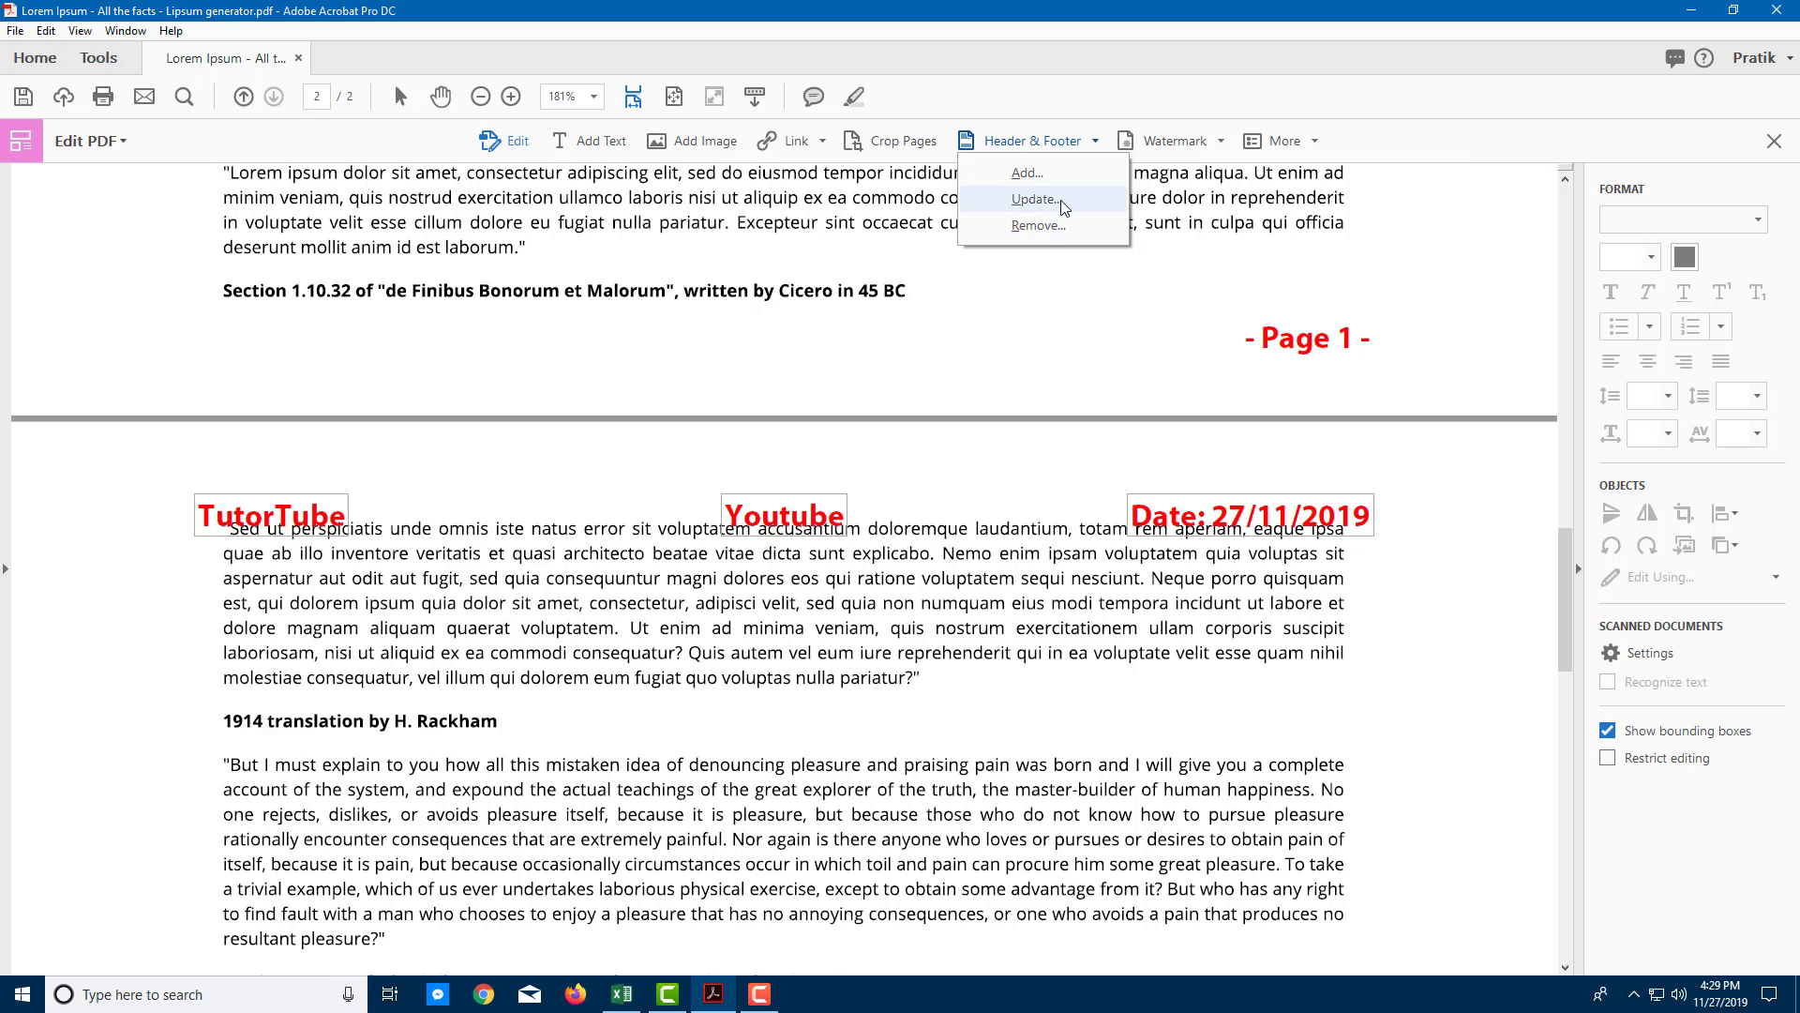
pyautogui.click(1060, 200)
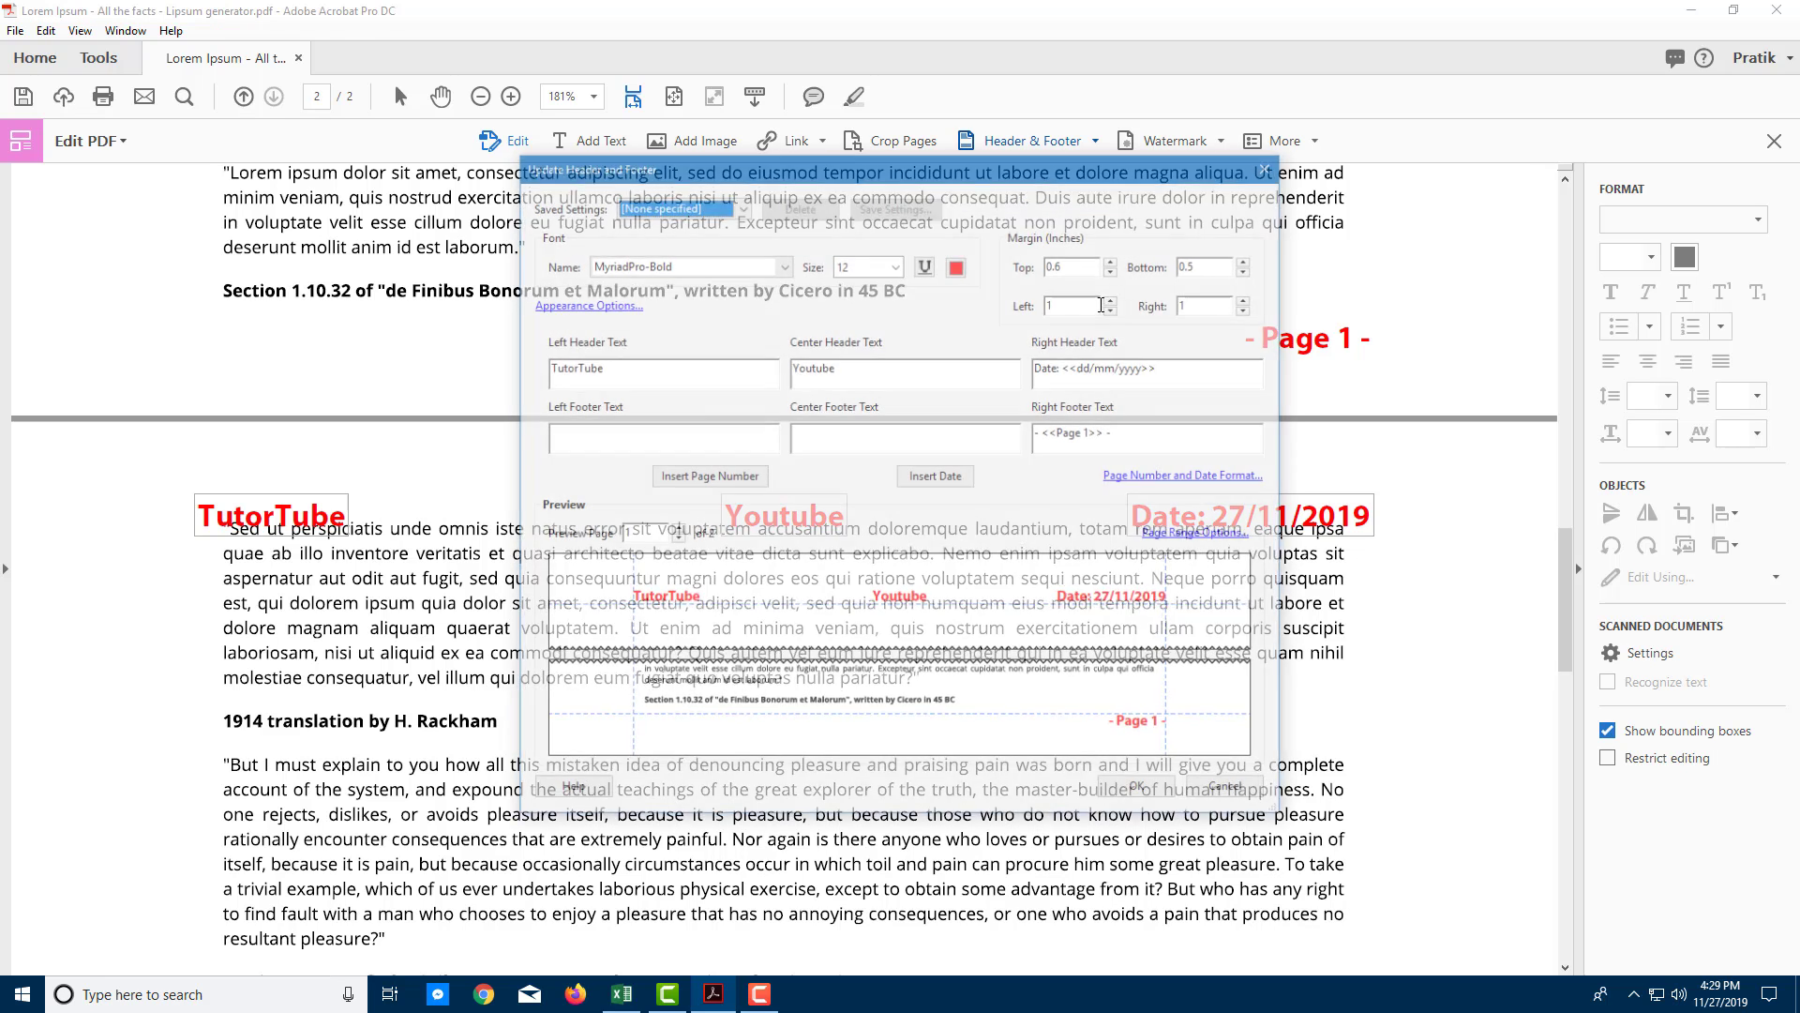
pyautogui.click(897, 265)
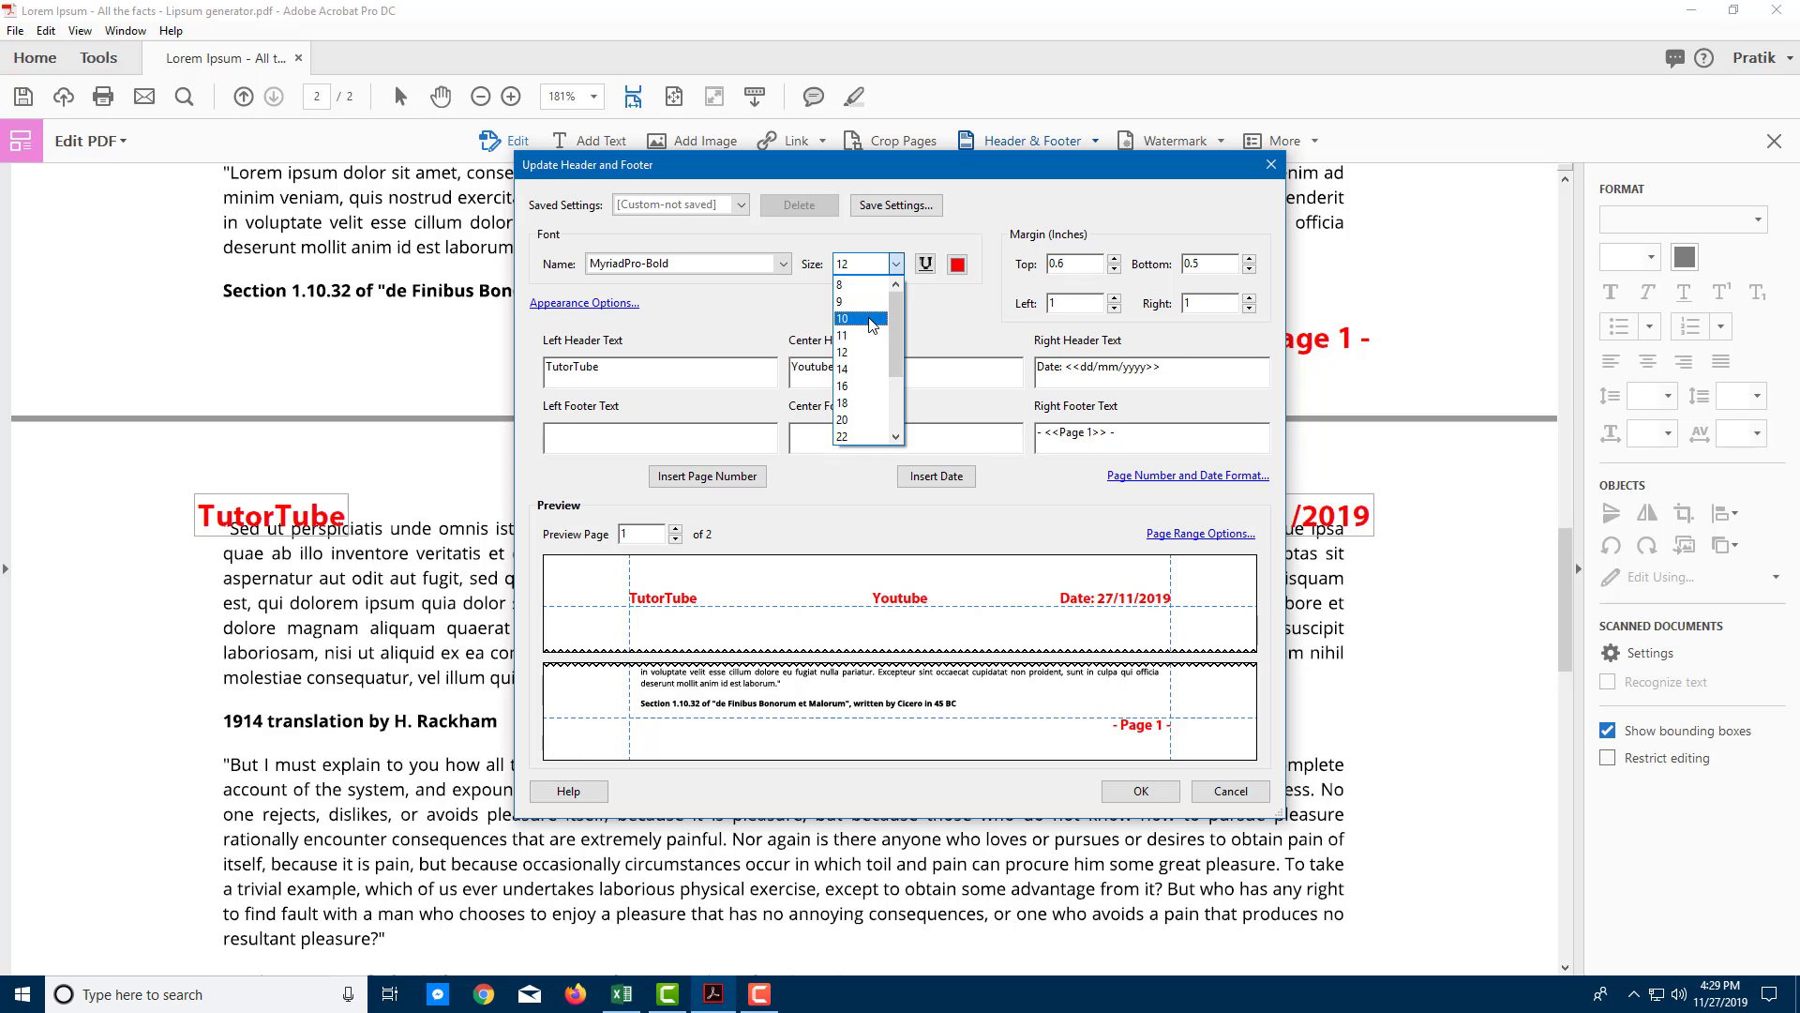
pyautogui.click(860, 318)
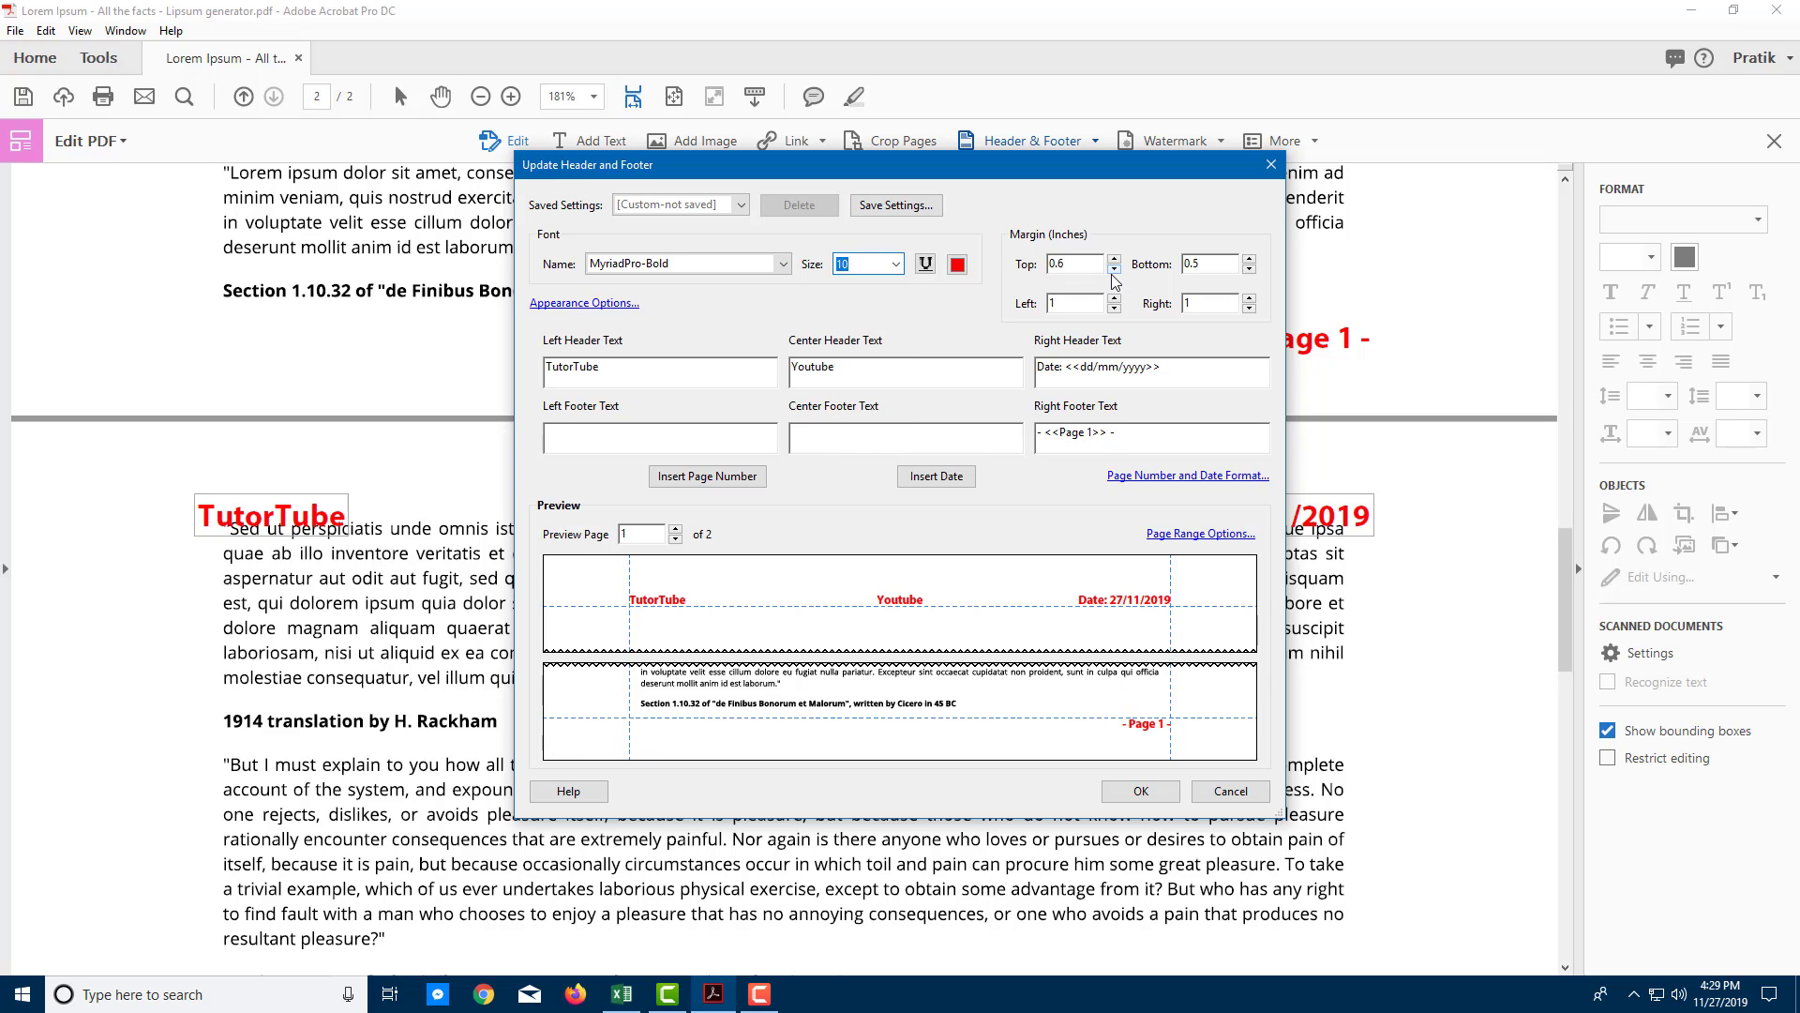
pyautogui.click(1113, 269)
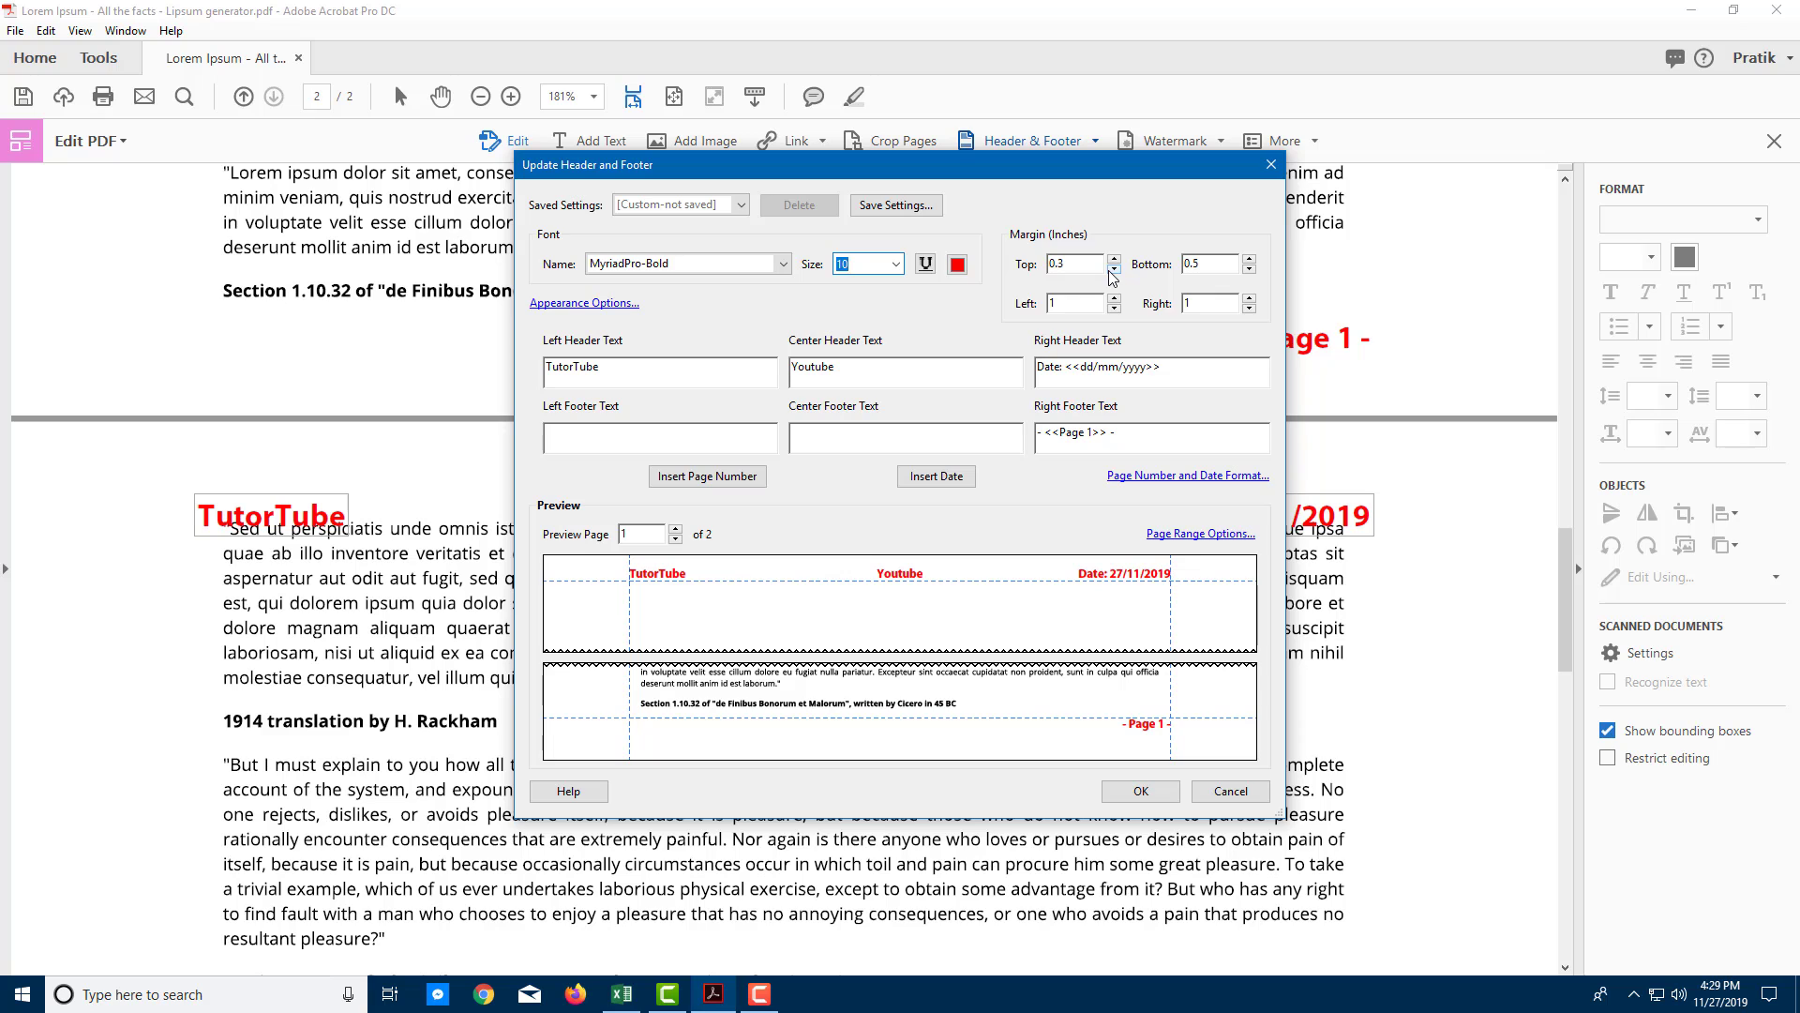
pyautogui.click(1113, 272)
pyautogui.click(1140, 791)
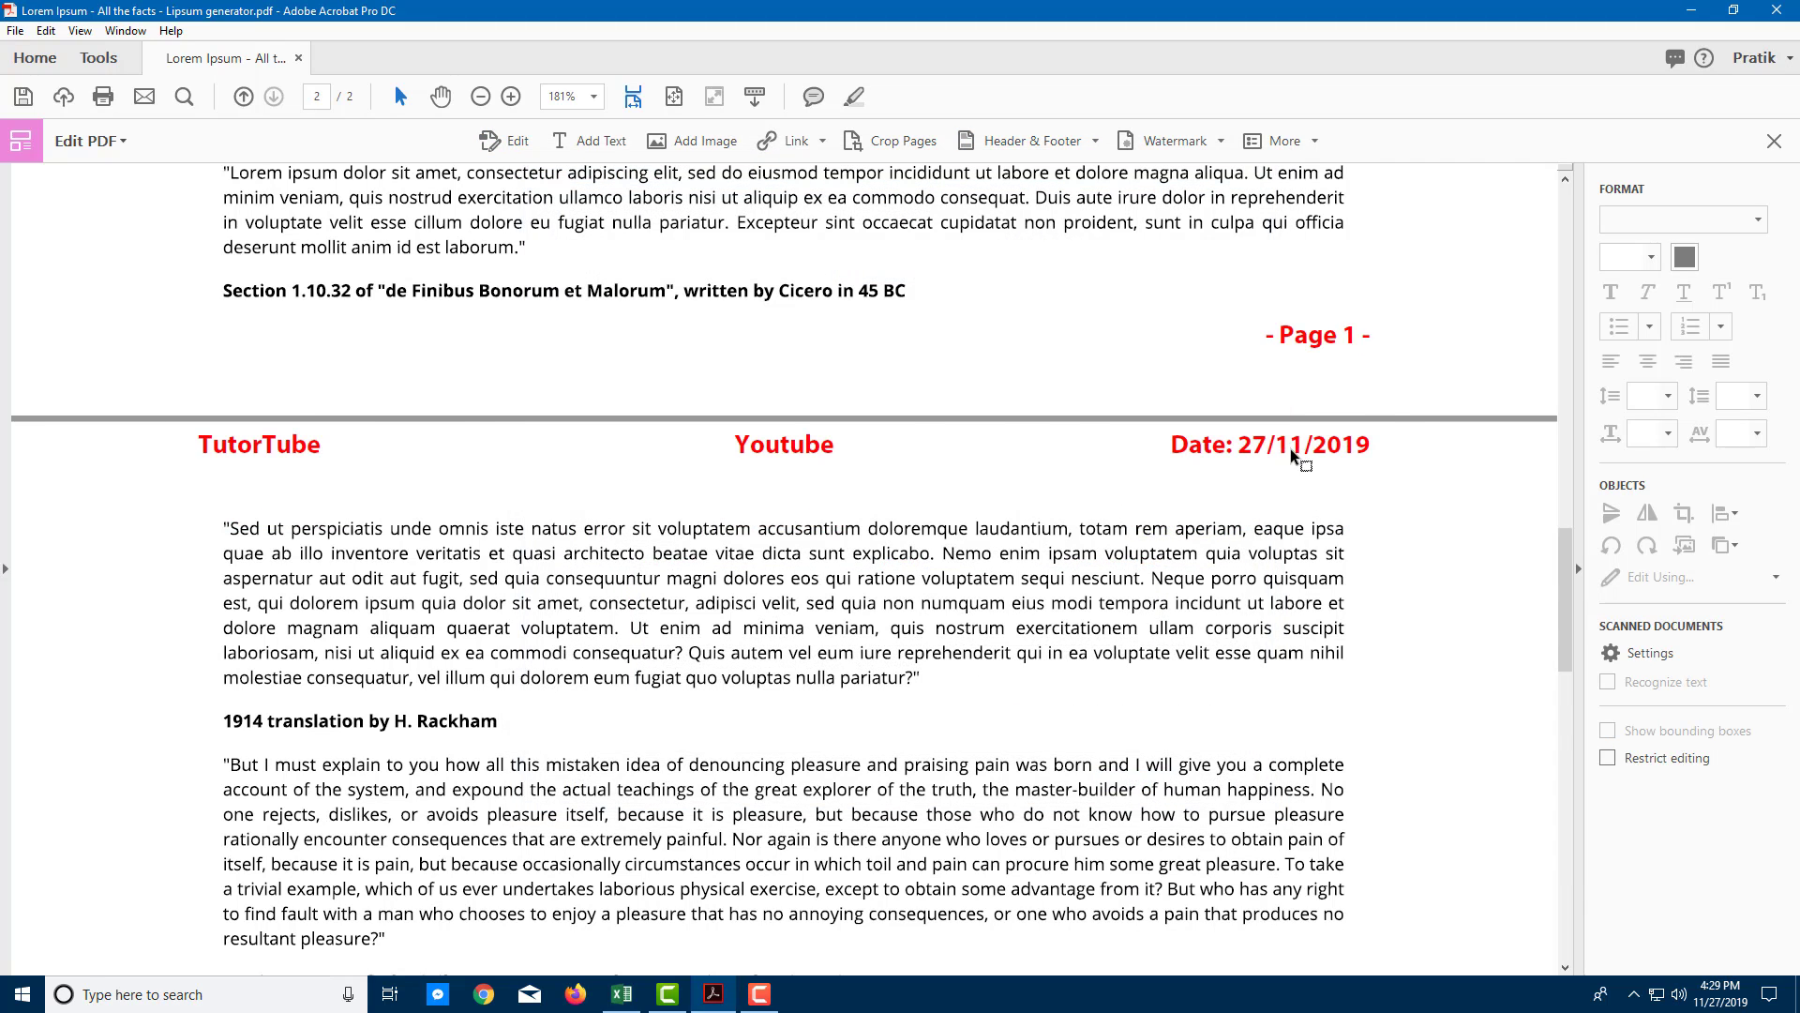
# Examine the position and size of the updated header and footer across both pages
pyautogui.scroll(-9, 1291, 448)
pyautogui.scroll(8, 1290, 449)
pyautogui.scroll(-4, 1203, 382)
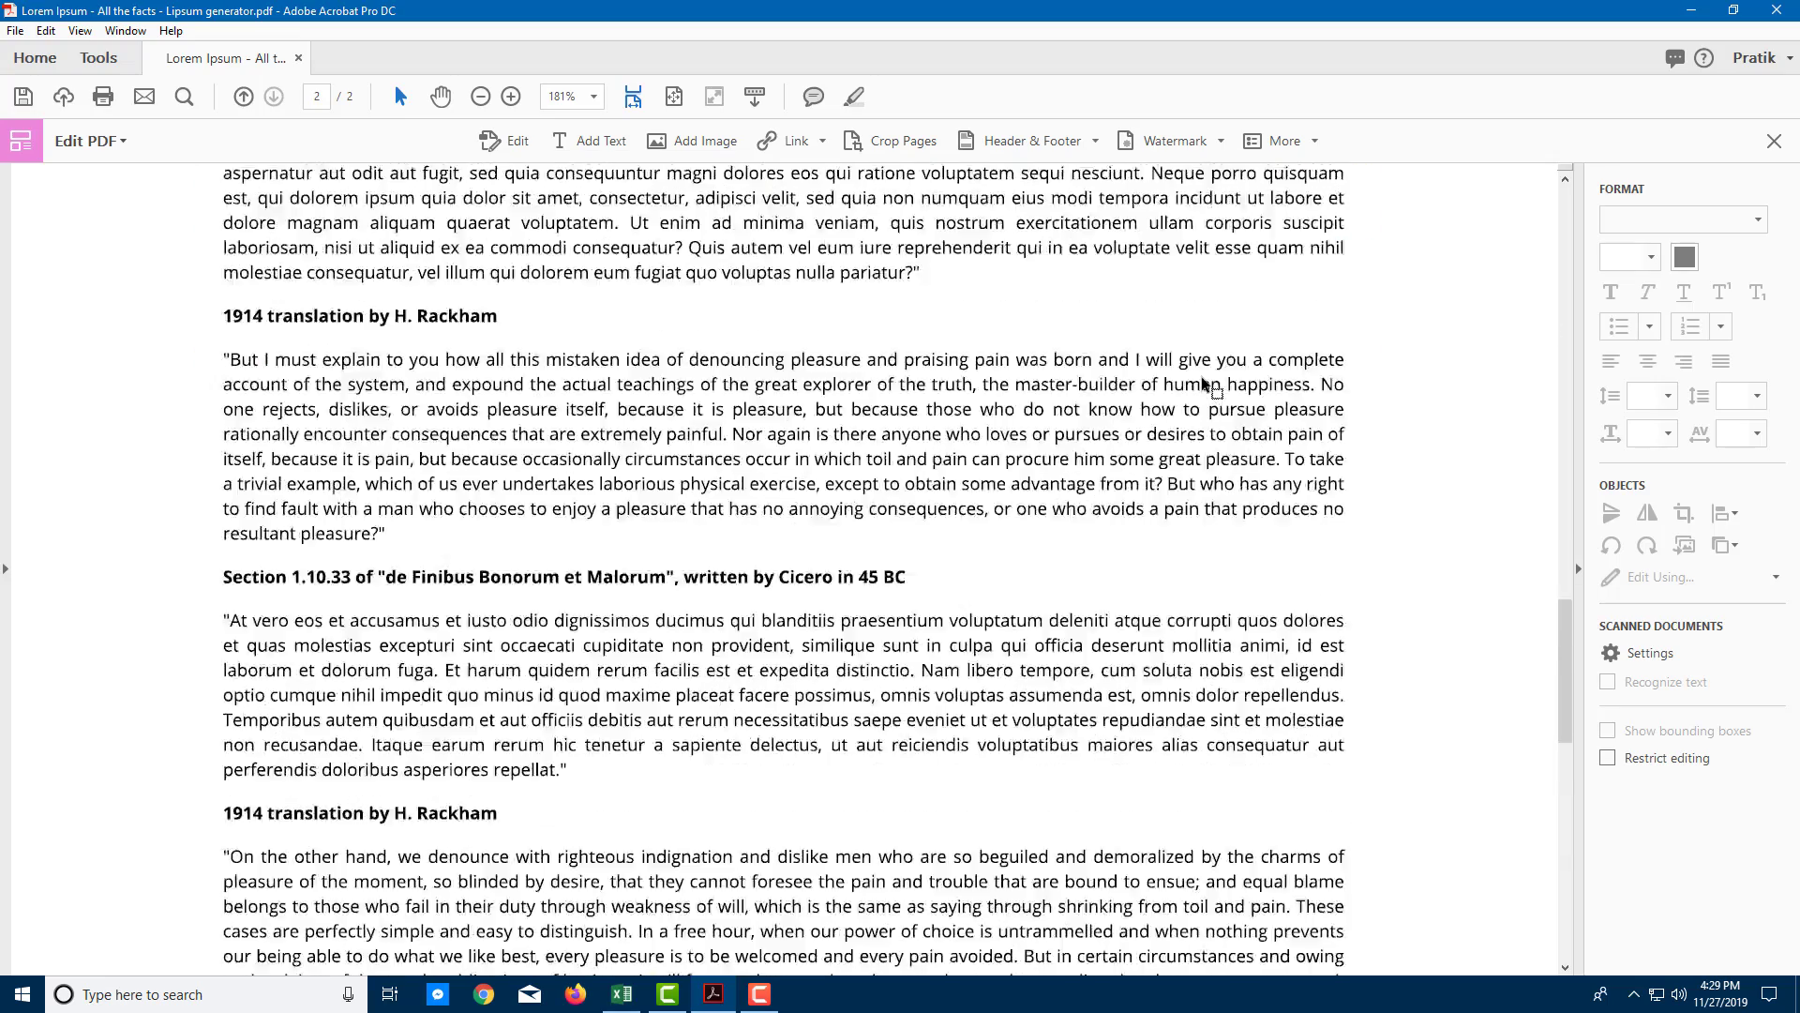
pyautogui.scroll(-7, 1201, 375)
pyautogui.scroll(8, 1201, 375)
pyautogui.scroll(-12, 1201, 375)
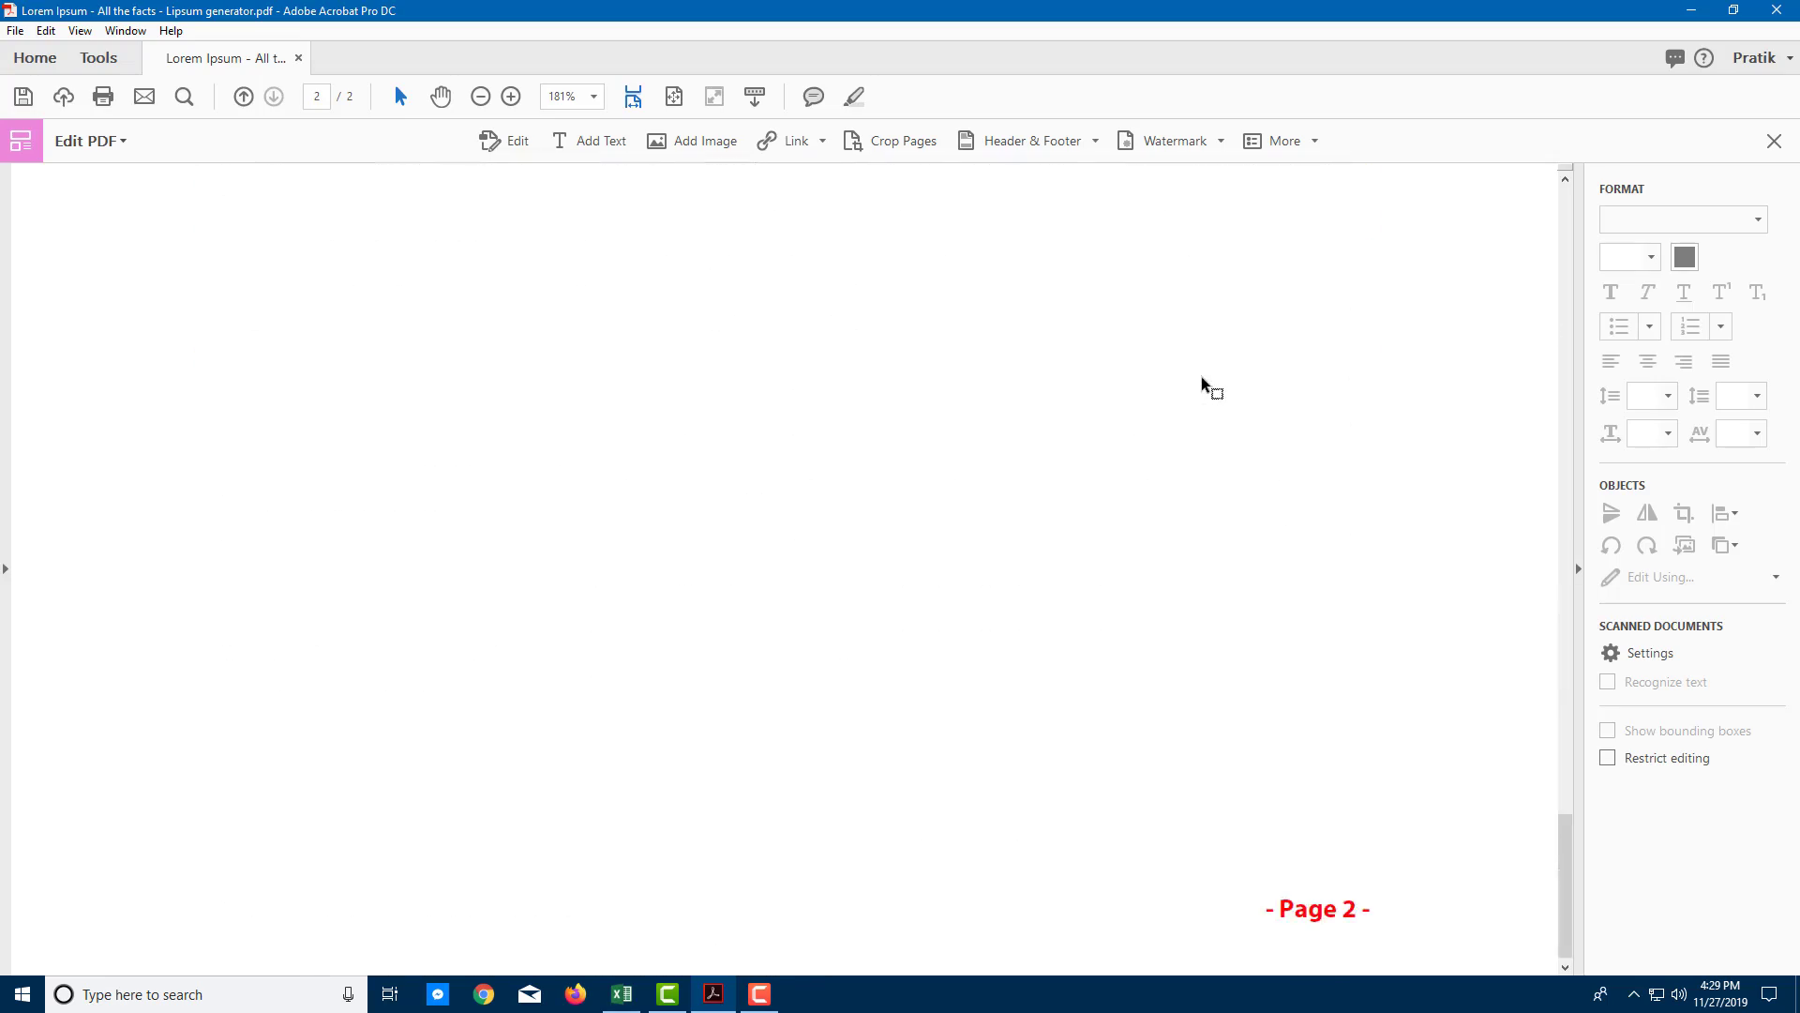
pyautogui.scroll(15, 1201, 375)
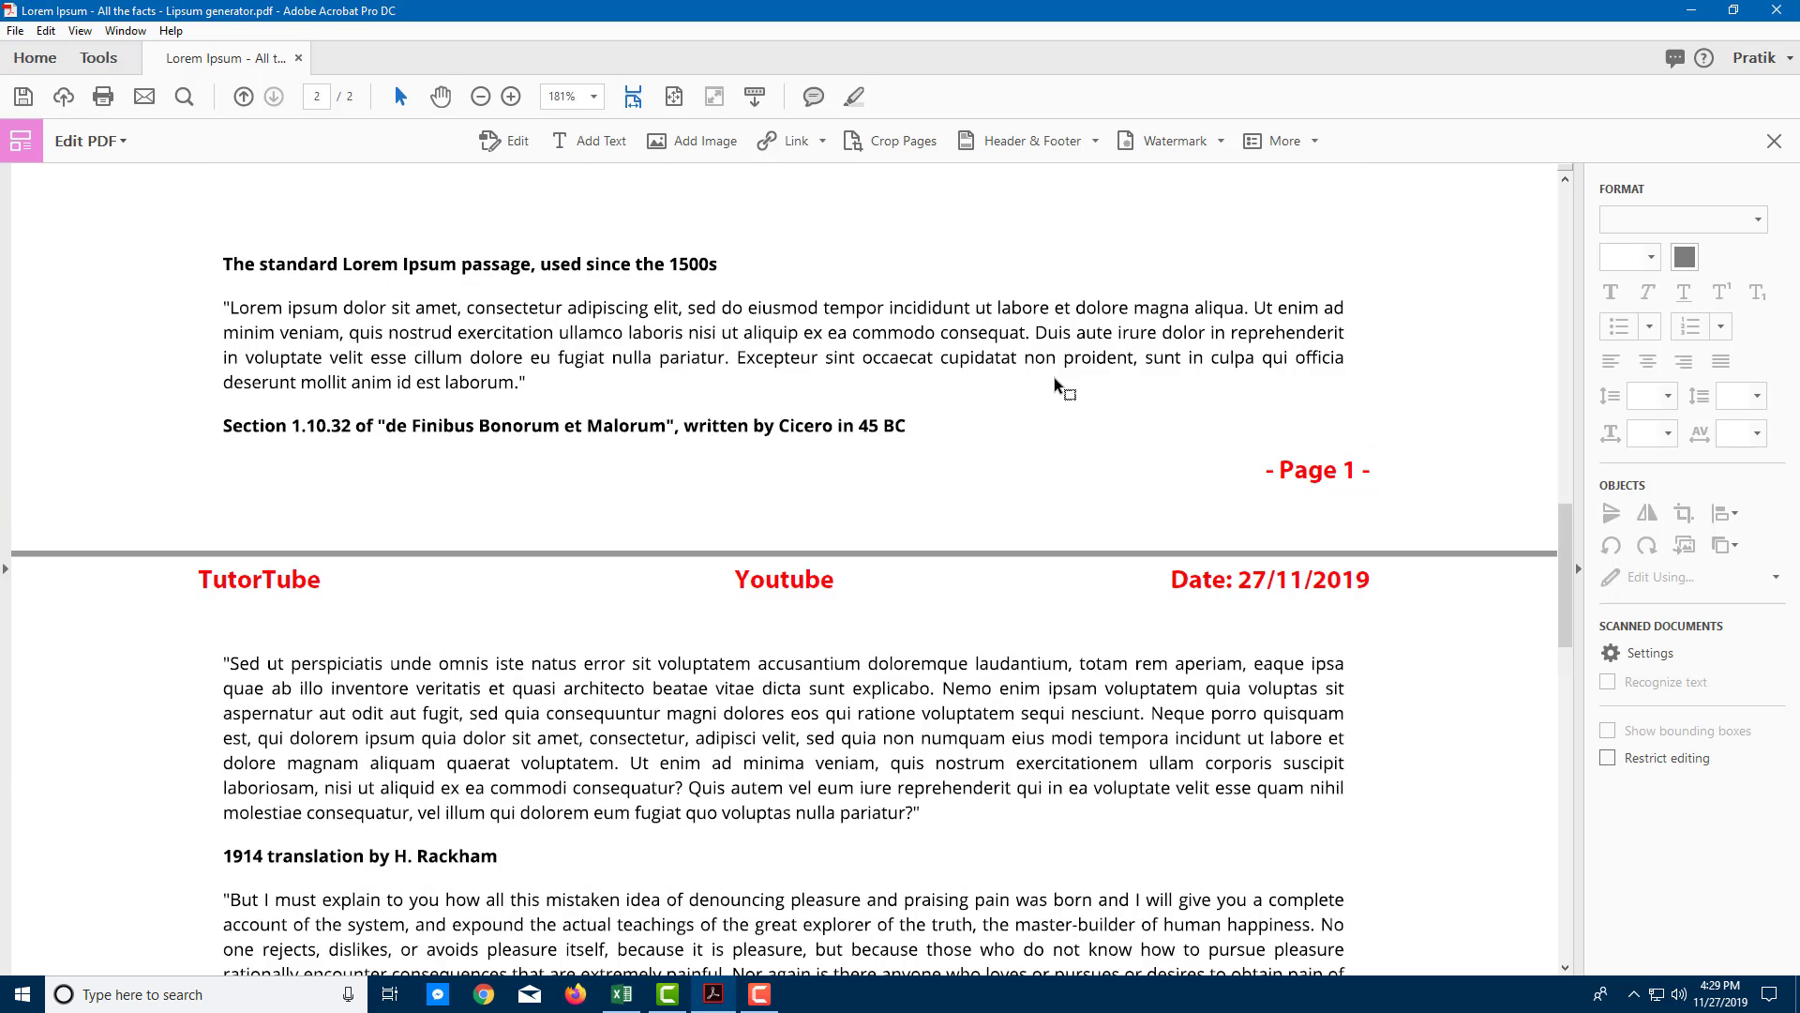
pyautogui.scroll(2, 1054, 377)
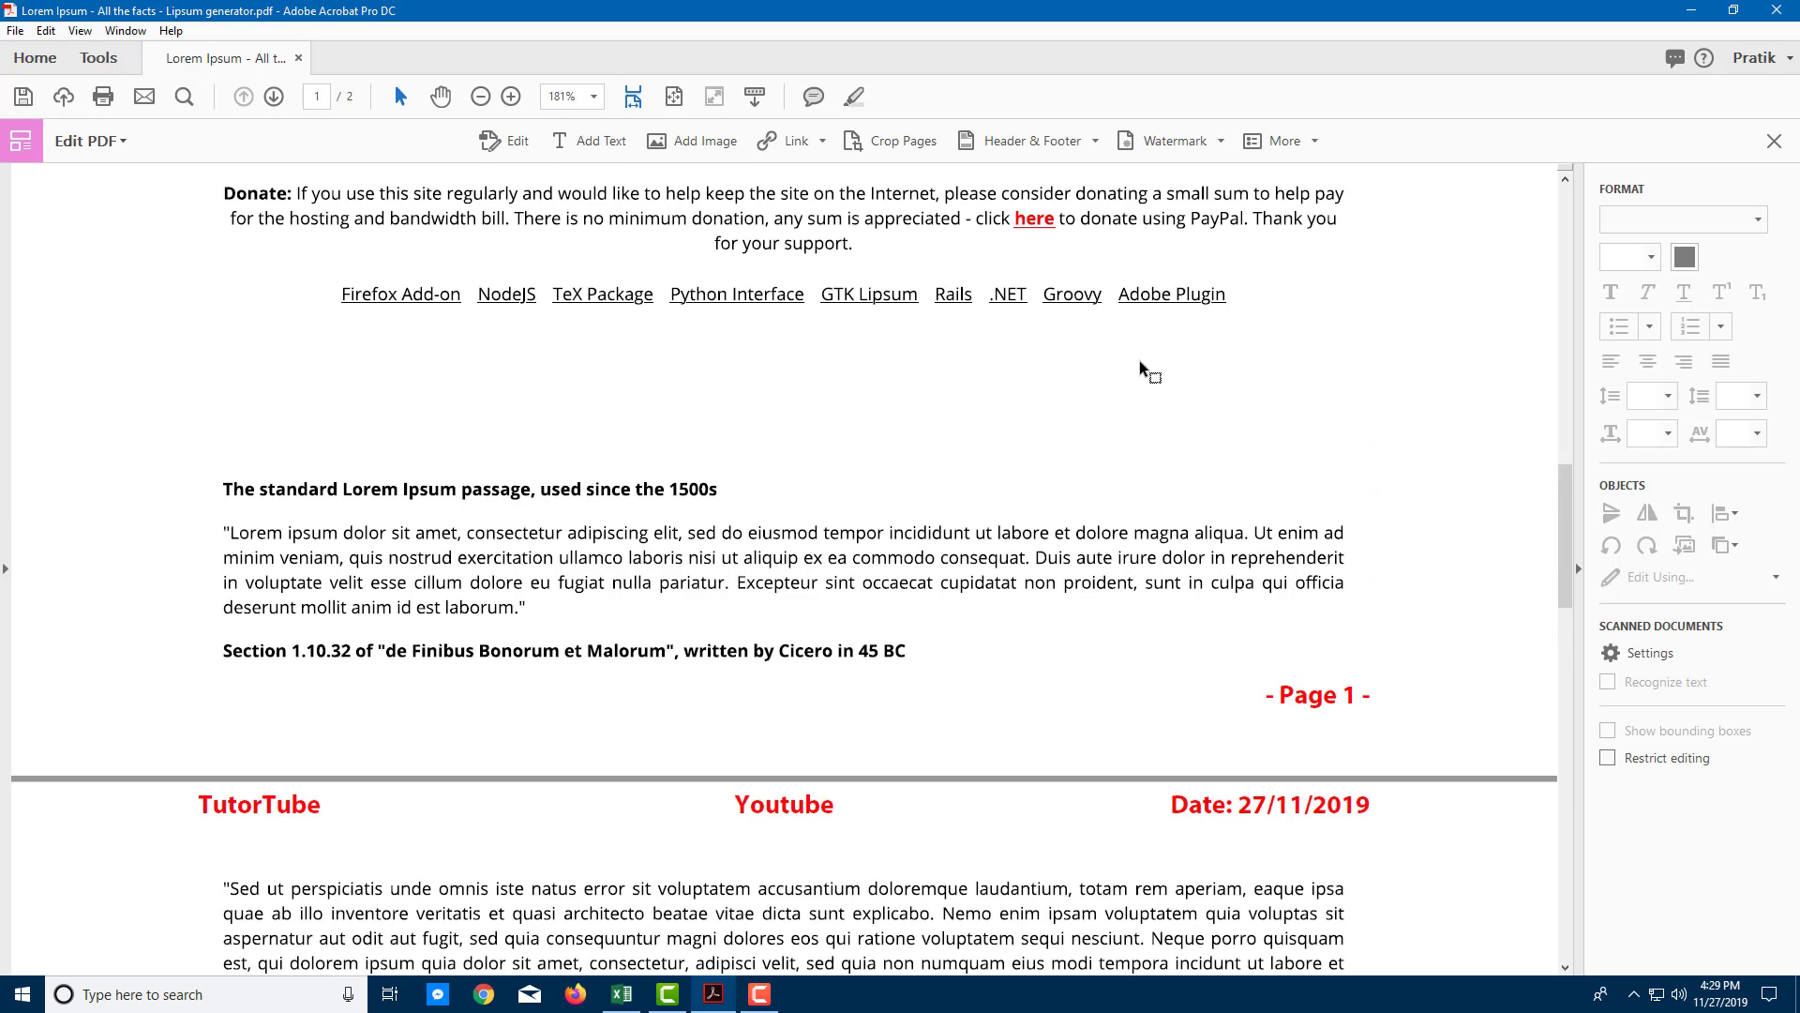
# Permanently remove the header and footer from the PDF and check the pages
pyautogui.click(1086, 143)
pyautogui.click(1036, 225)
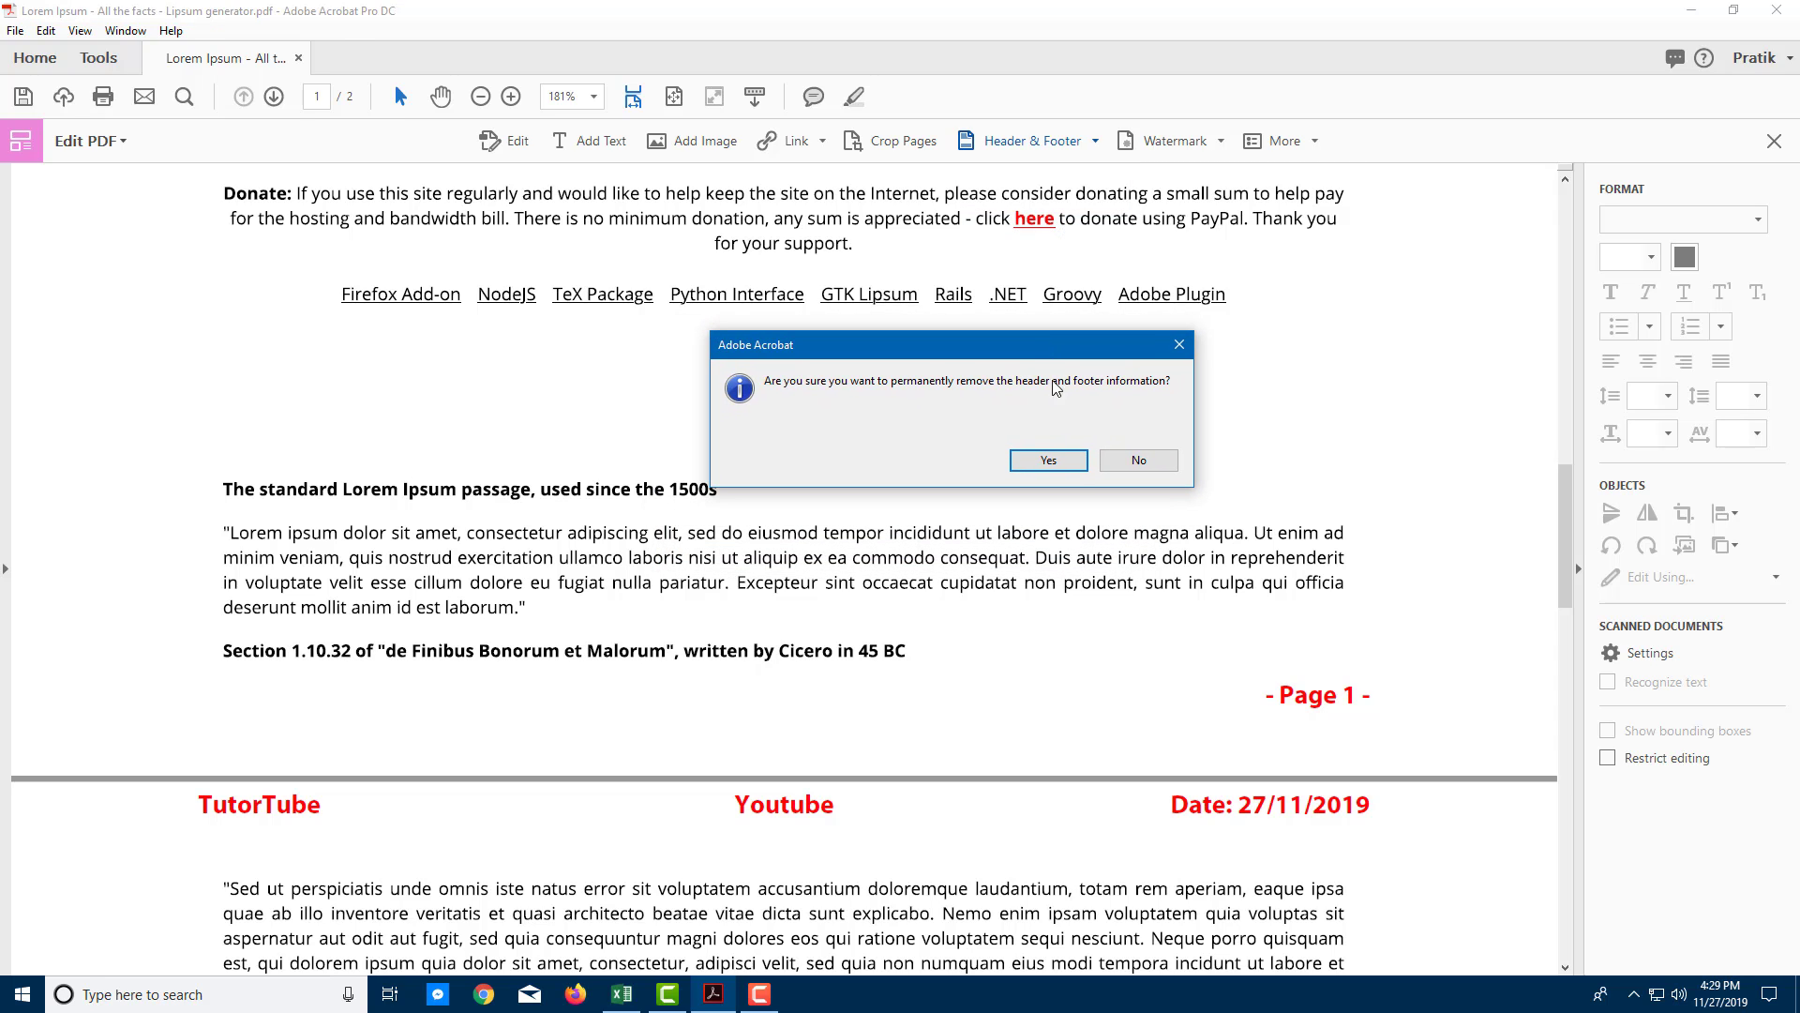
pyautogui.click(1063, 466)
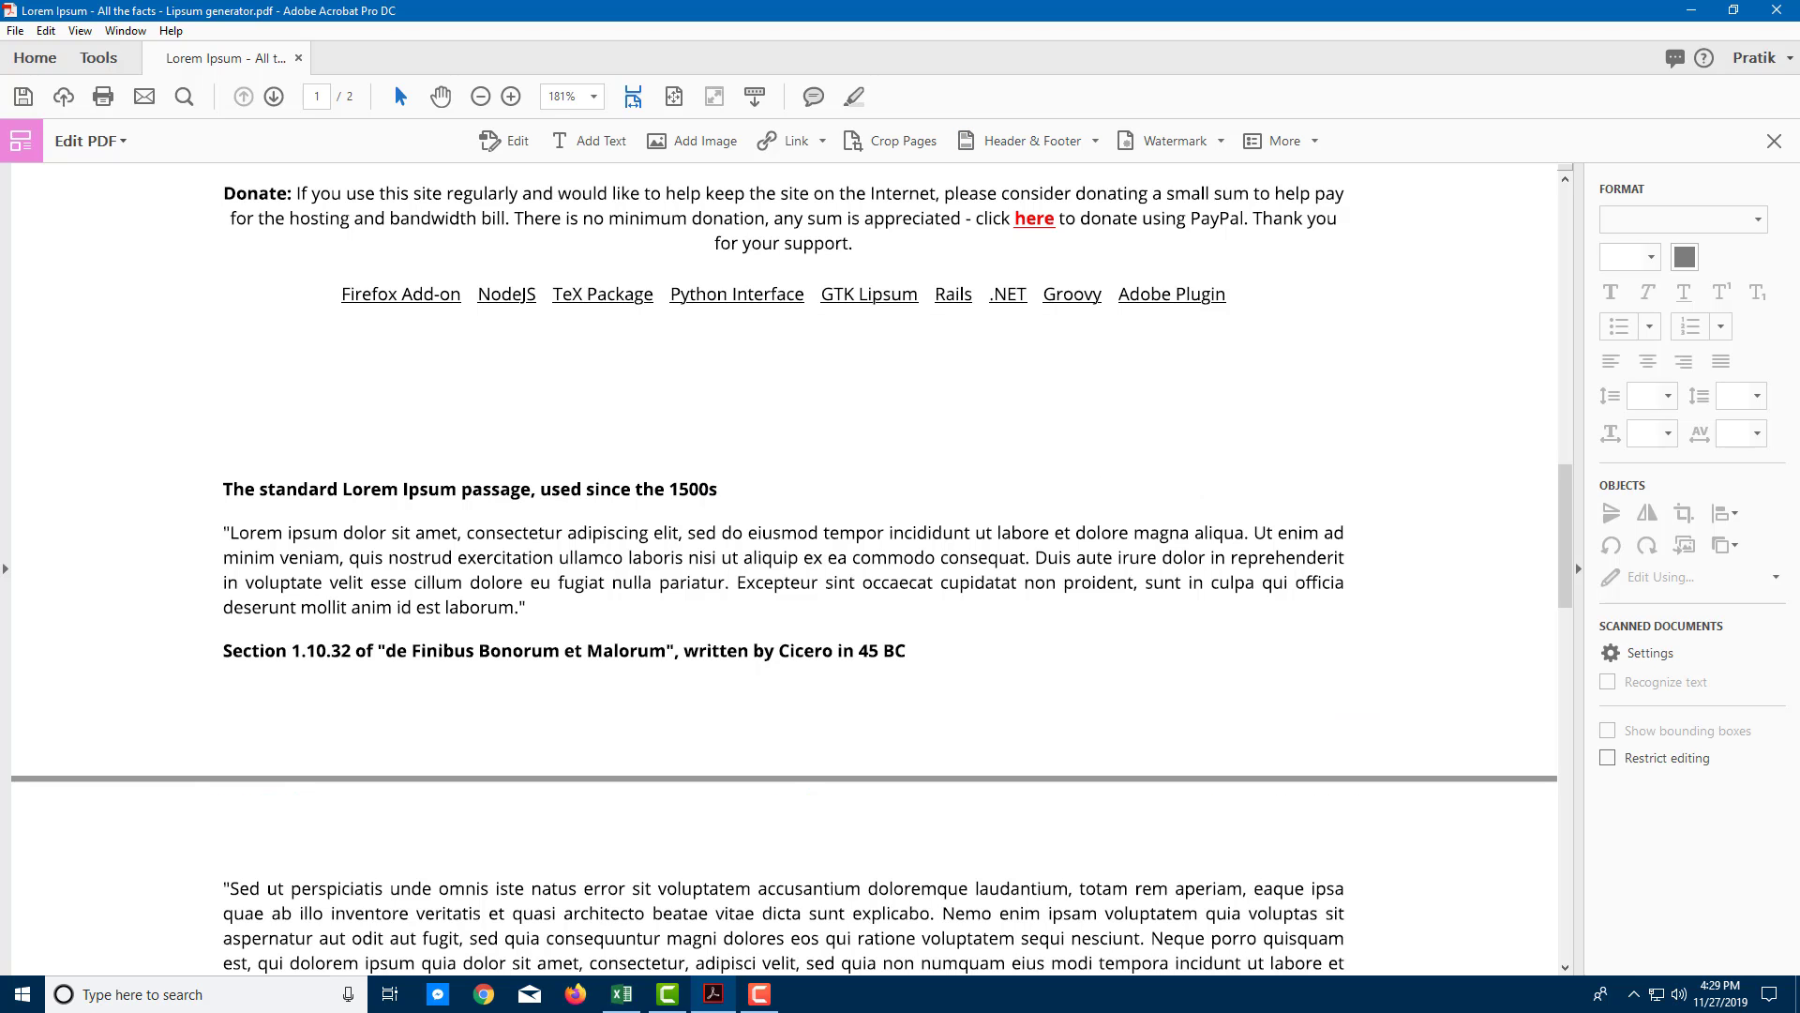
pyautogui.scroll(6, 1448, 491)
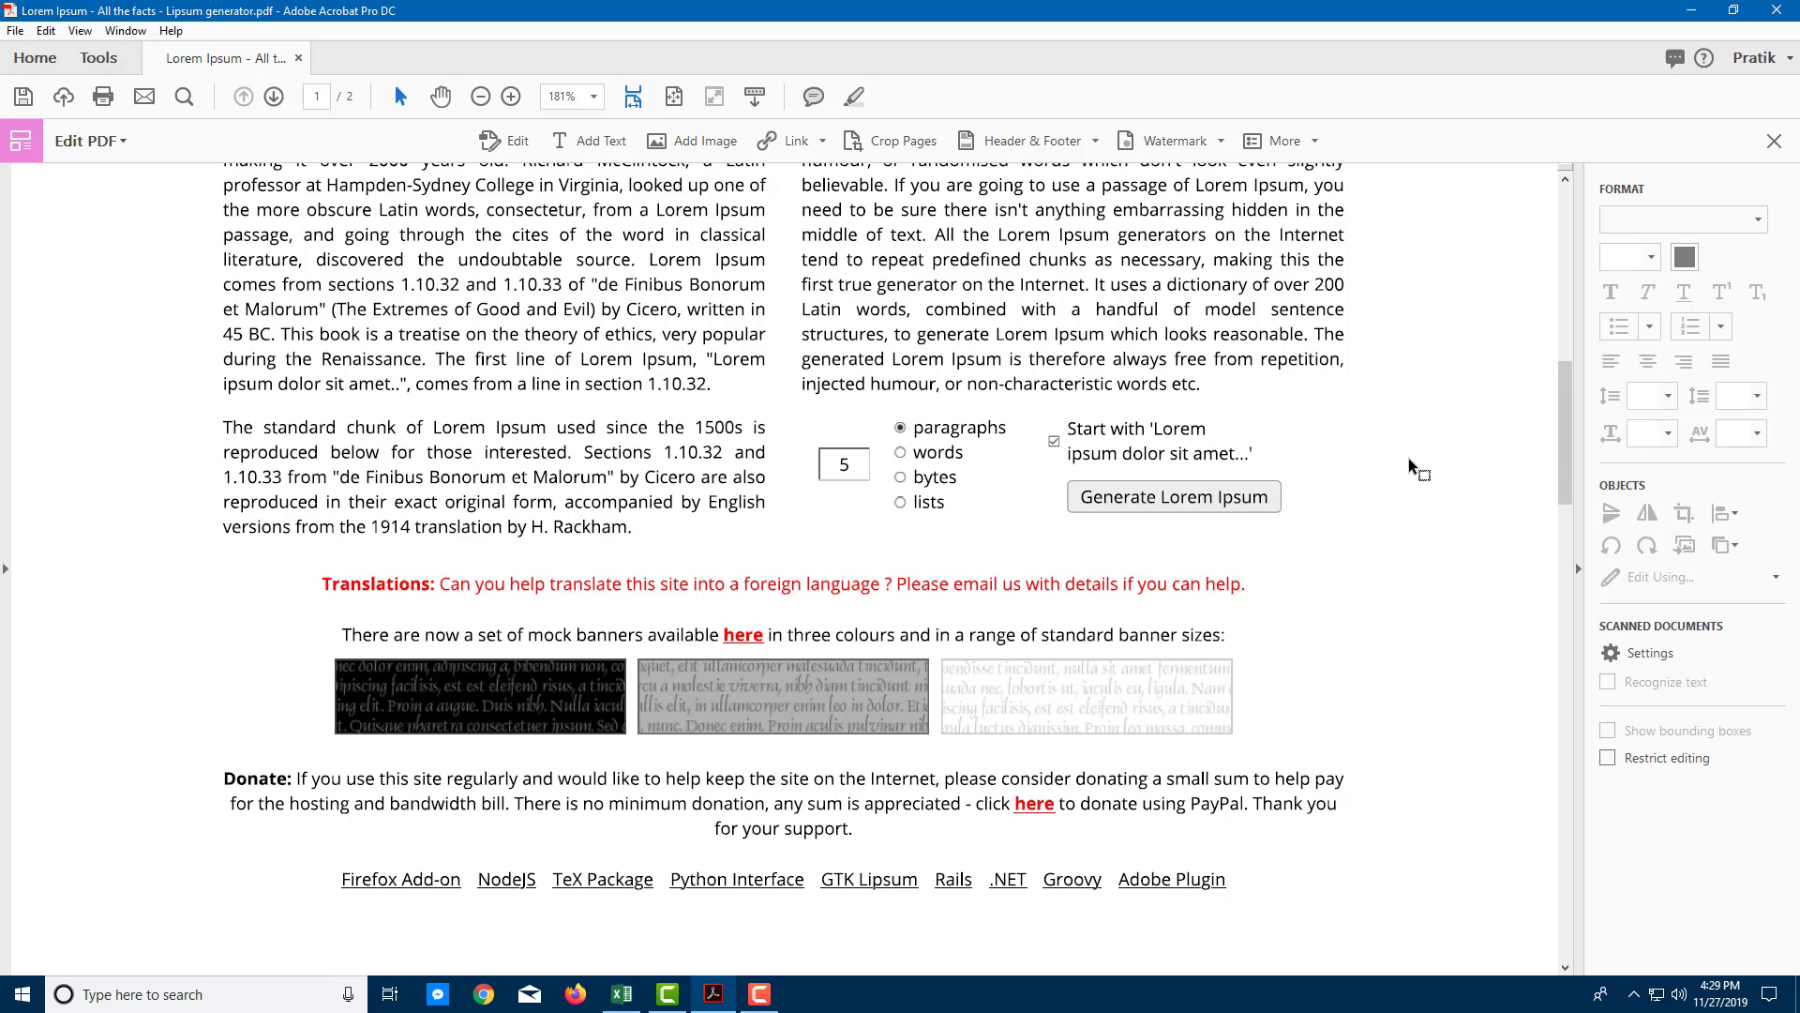
pyautogui.scroll(5, 1285, 494)
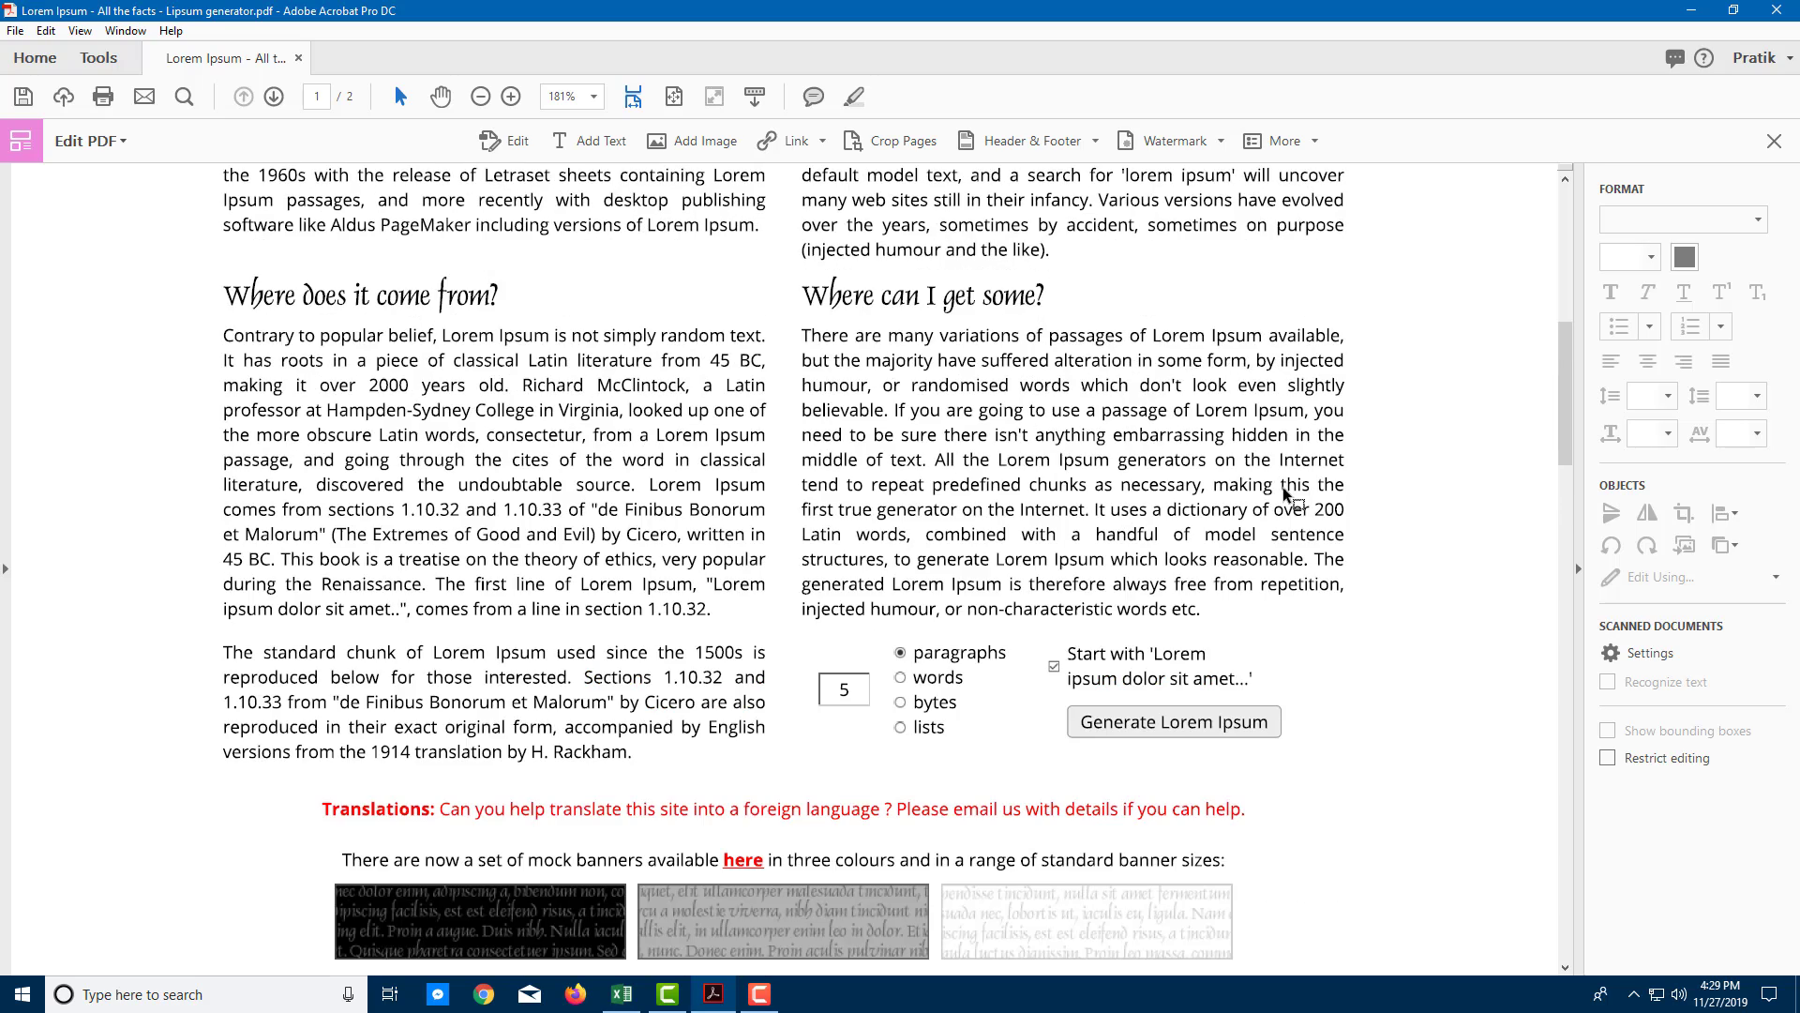